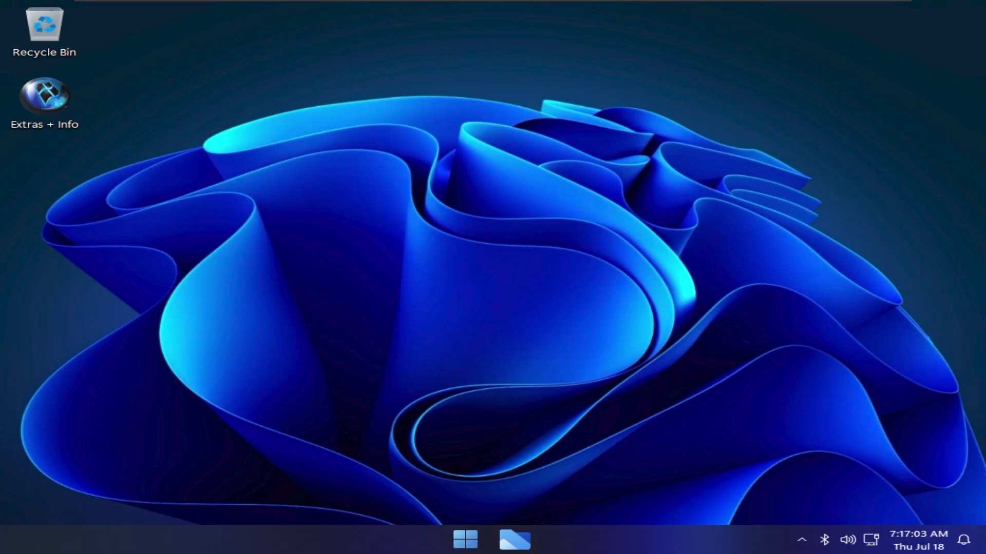
Step: Open This PC and check the used space in the properties of drive C: before returning to the desktop
{"action": "key", "text": "super"}
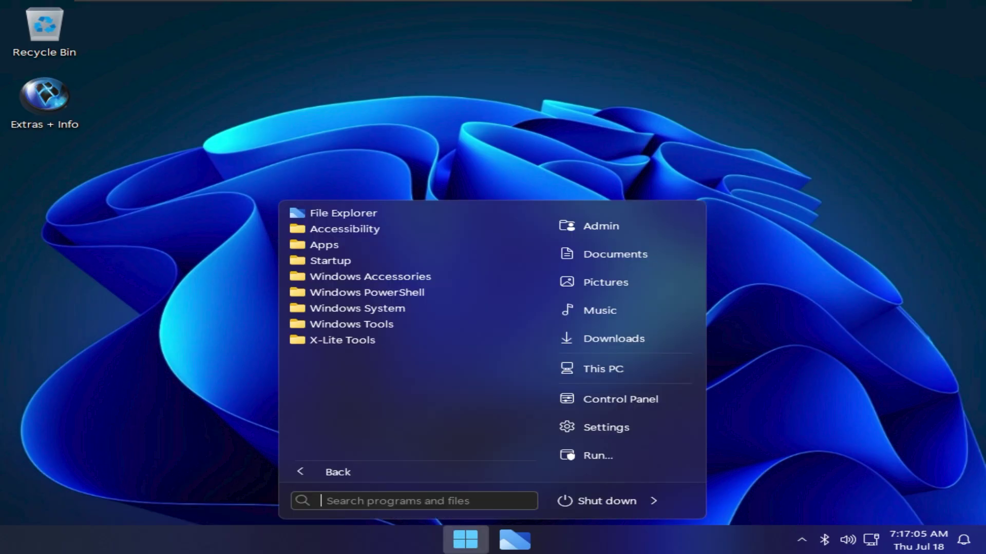
{"action": "key", "text": "super+e"}
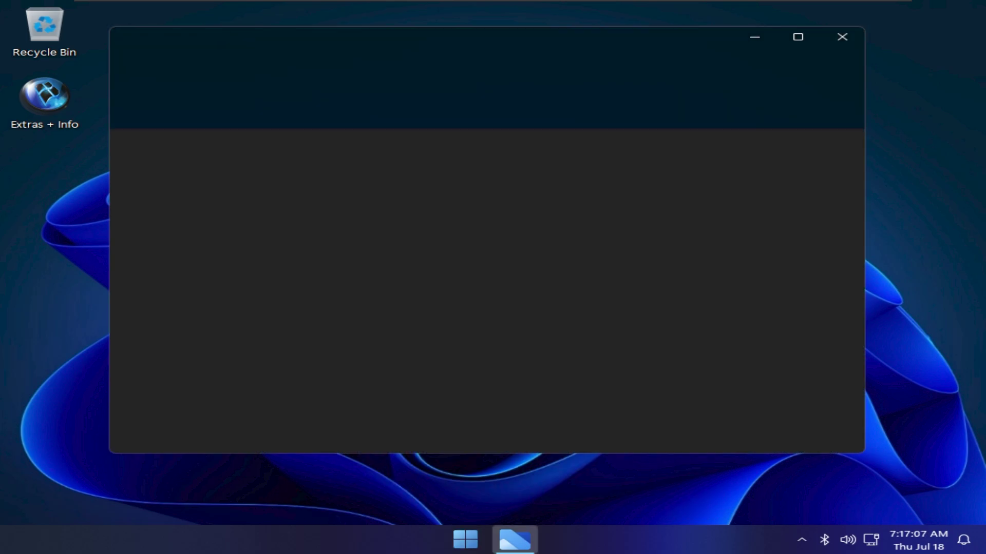
{"action": "left_click_drag", "start_coordinate": [463, 311], "coordinate": [484, 192]}
{"action": "key", "text": "alt+Return"}
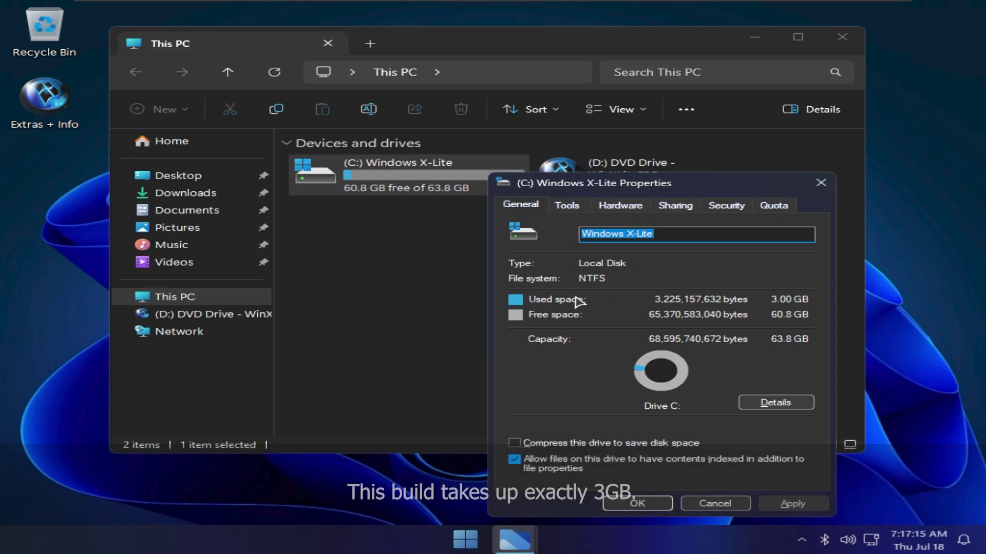
{"action": "key", "text": "Escape"}
{"action": "left_click", "coordinate": [540, 305]}
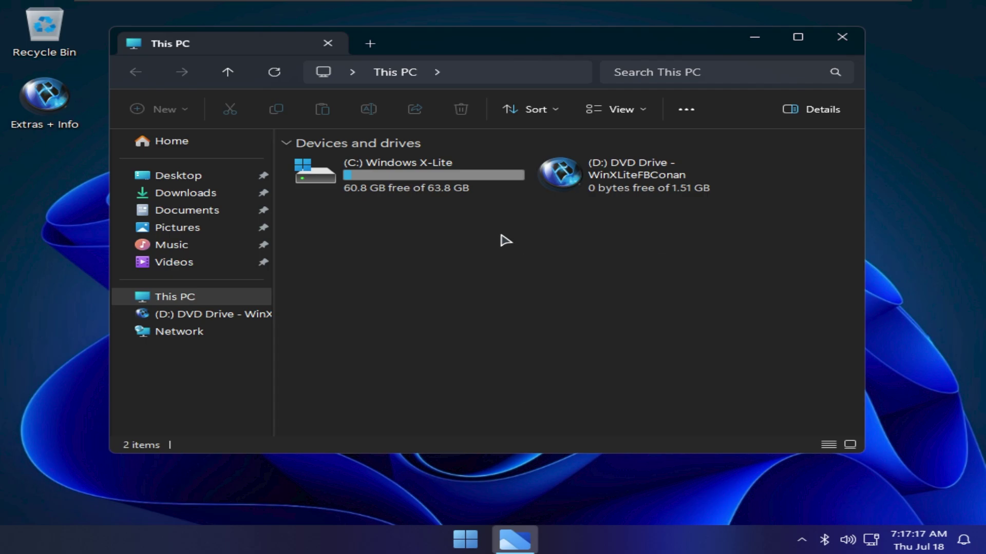
{"action": "key", "text": "super+d"}
Step: Run %temp% and prefetch to open the temporary files and prefetch folders
{"action": "key", "text": "super"}
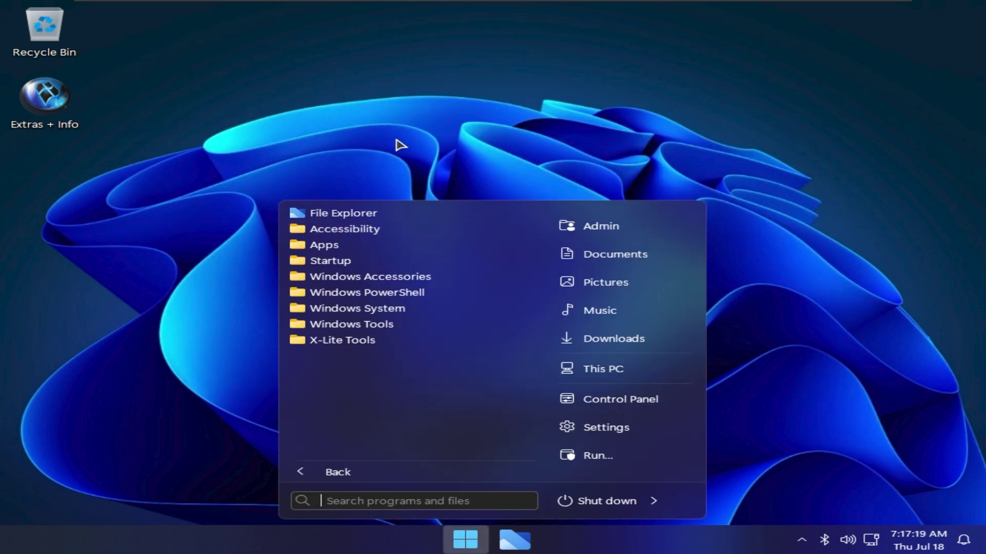
{"action": "key", "text": "super+r"}
{"action": "type", "text": "%temp%"}
{"action": "key", "text": "Return"}
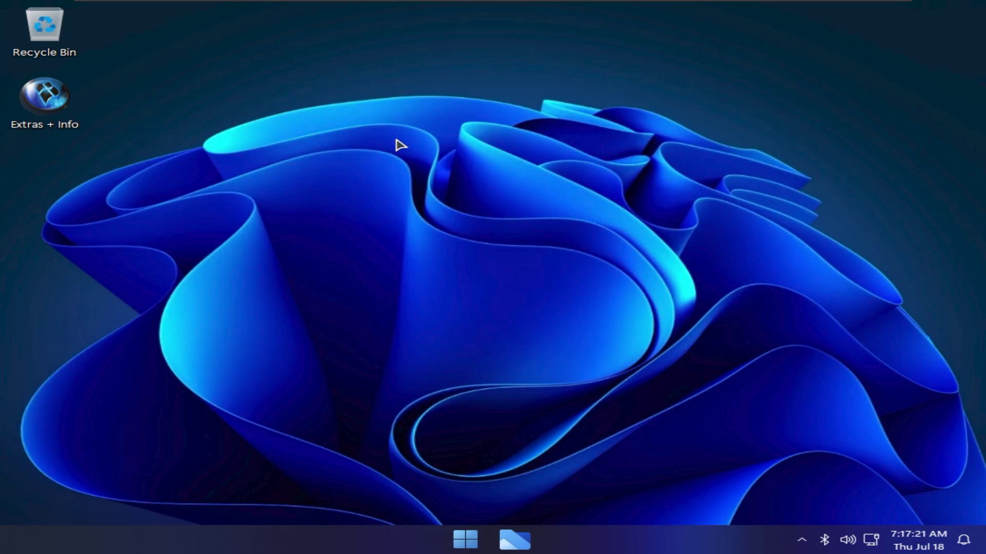
{"action": "key", "text": "super+d"}
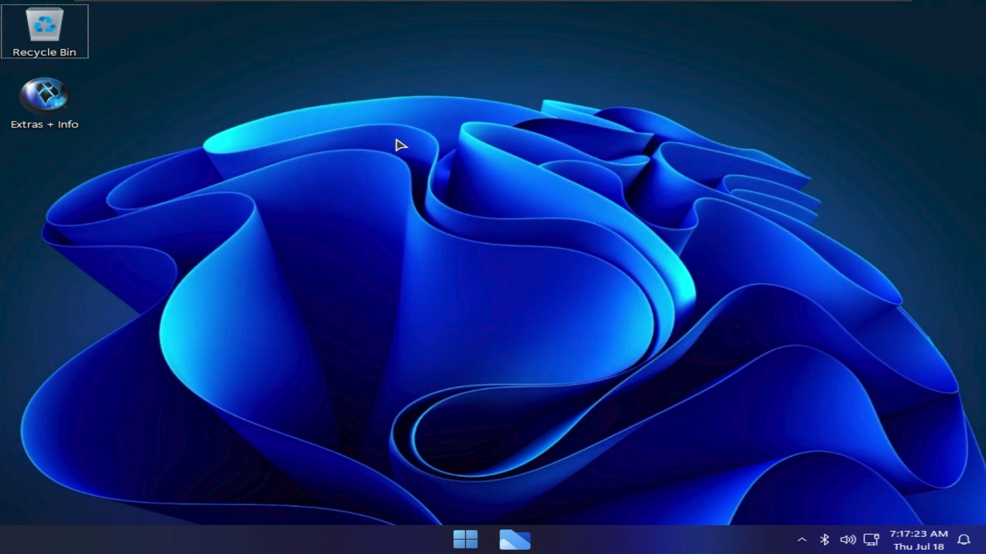
{"action": "key", "text": "super+r"}
{"action": "key", "text": "Return"}
{"action": "key", "text": "super+d"}
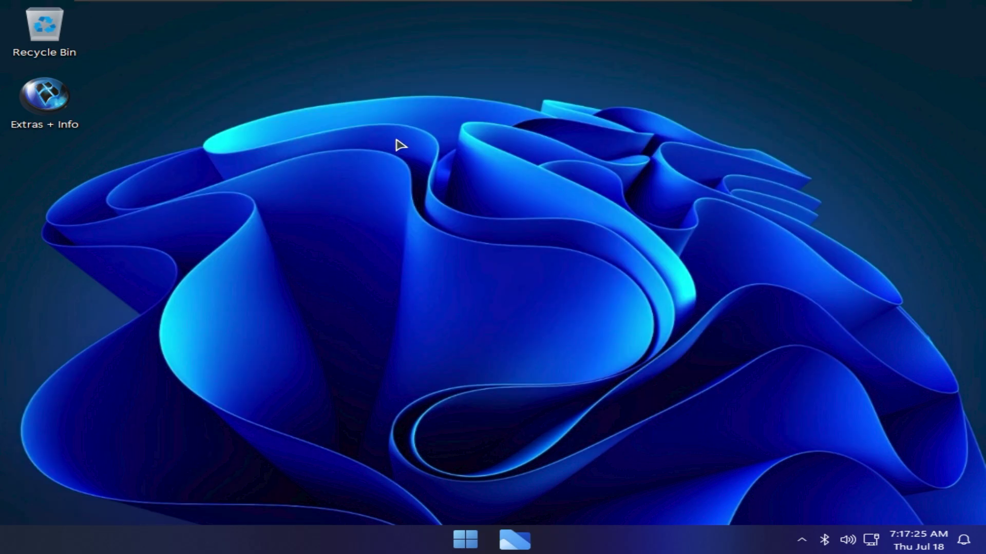
{"action": "key", "text": "super+r"}
{"action": "type", "text": "prefetch"}
{"action": "key", "text": "Return"}
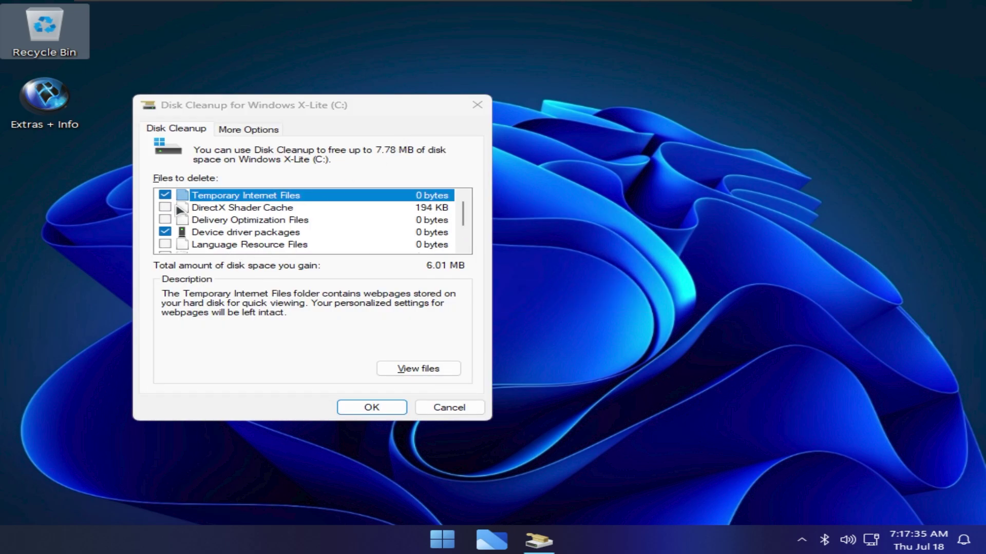
Step: Select the remaining file categories for drive C: in Disk Cleanup, including DirectX Shader Cache, Recycle Bin and Temporary files, and permanently delete the files
{"action": "left_click", "coordinate": [164, 208]}
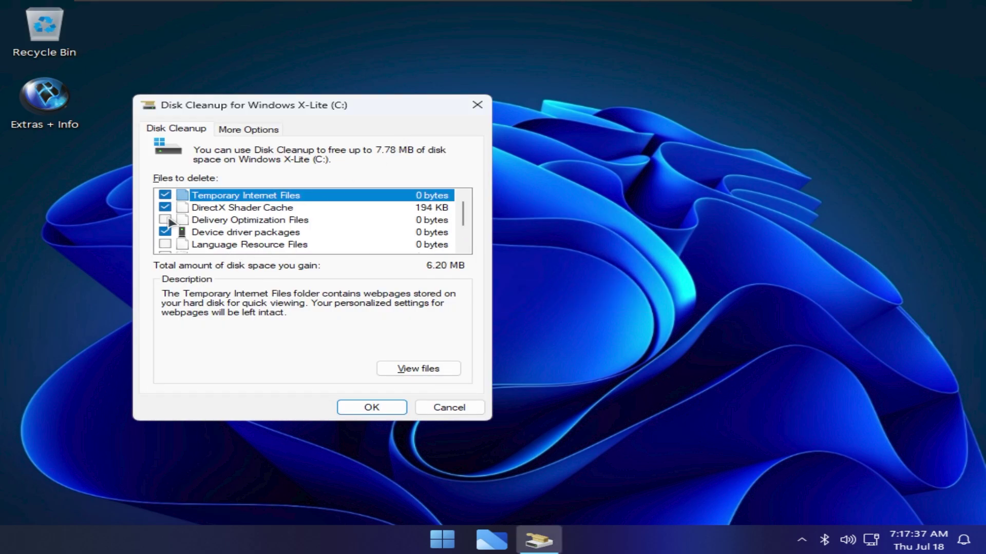
{"action": "scroll", "coordinate": [171, 220], "scroll_direction": "down", "scroll_amount": 1}
{"action": "left_click", "coordinate": [165, 220]}
{"action": "left_click", "coordinate": [164, 207]}
{"action": "left_click", "coordinate": [165, 232]}
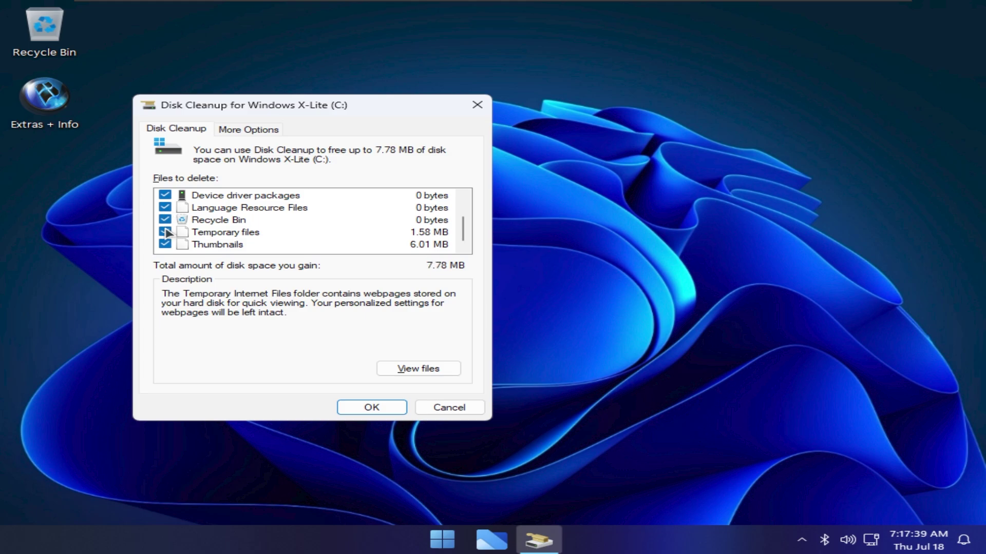
{"action": "left_click", "coordinate": [377, 406]}
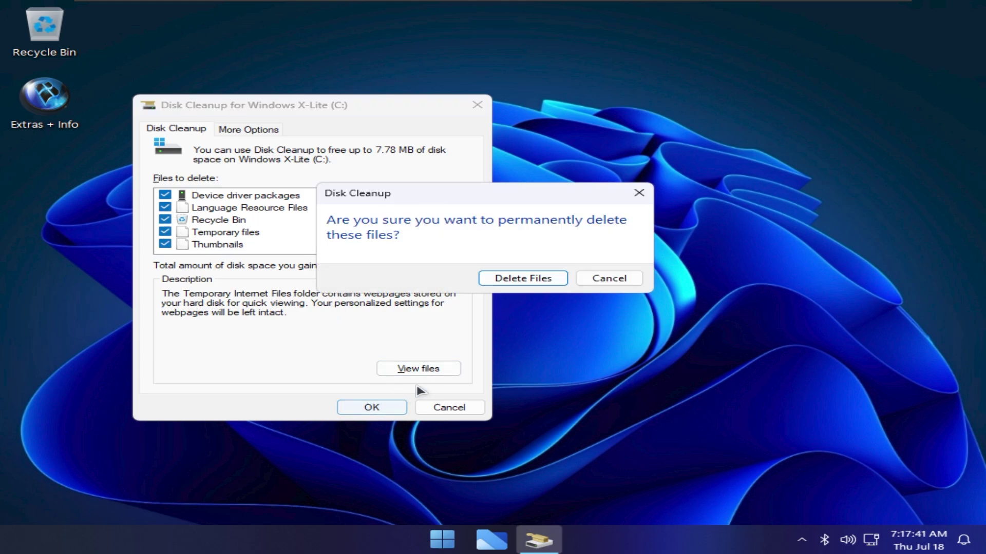
{"action": "left_click", "coordinate": [529, 283]}
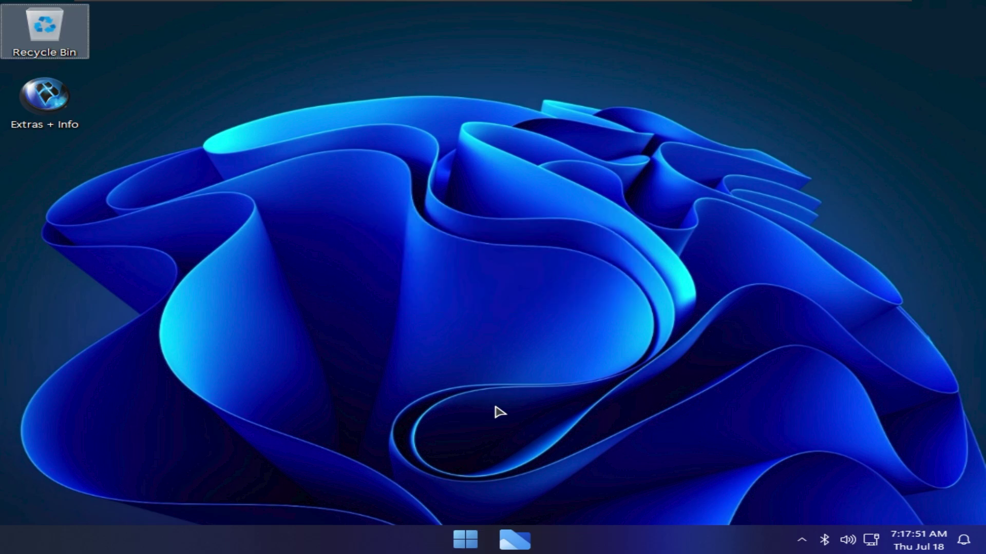
Step: Recheck the used space of drive C: in its properties after the disk cleanup
{"action": "key", "text": "super+e"}
{"action": "left_click", "coordinate": [410, 194]}
{"action": "key", "text": "alt+Return"}
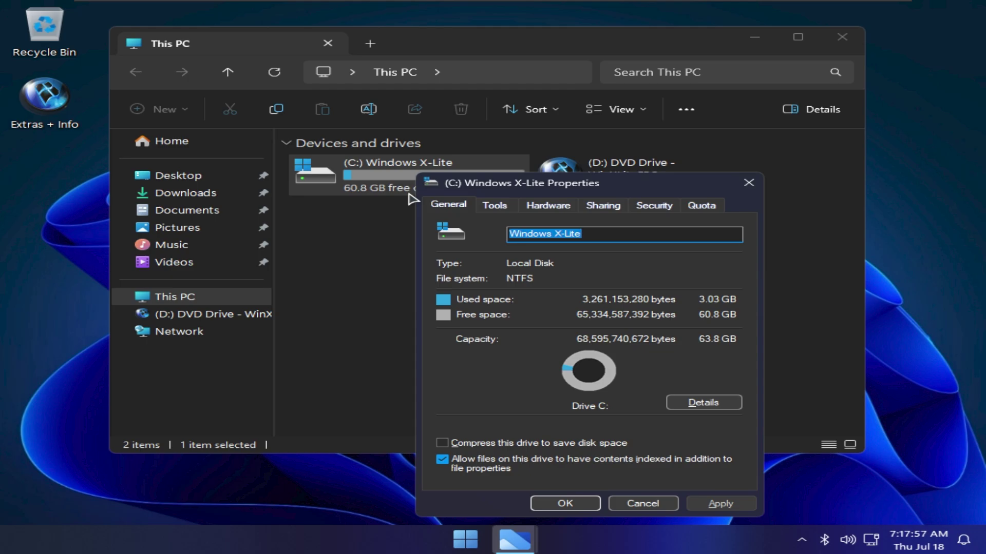
{"action": "key", "text": "Escape"}
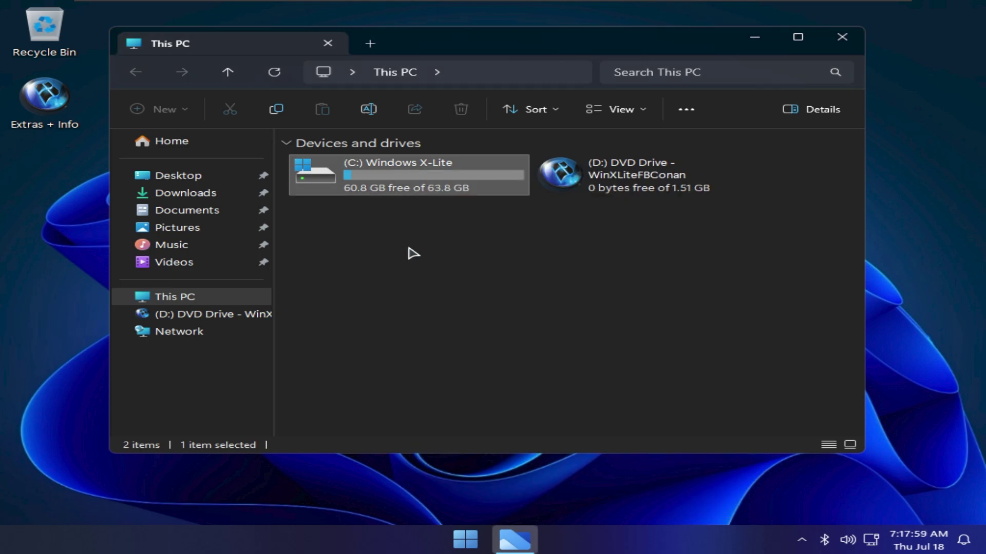
{"action": "left_click_drag", "start_coordinate": [399, 331], "coordinate": [466, 288]}
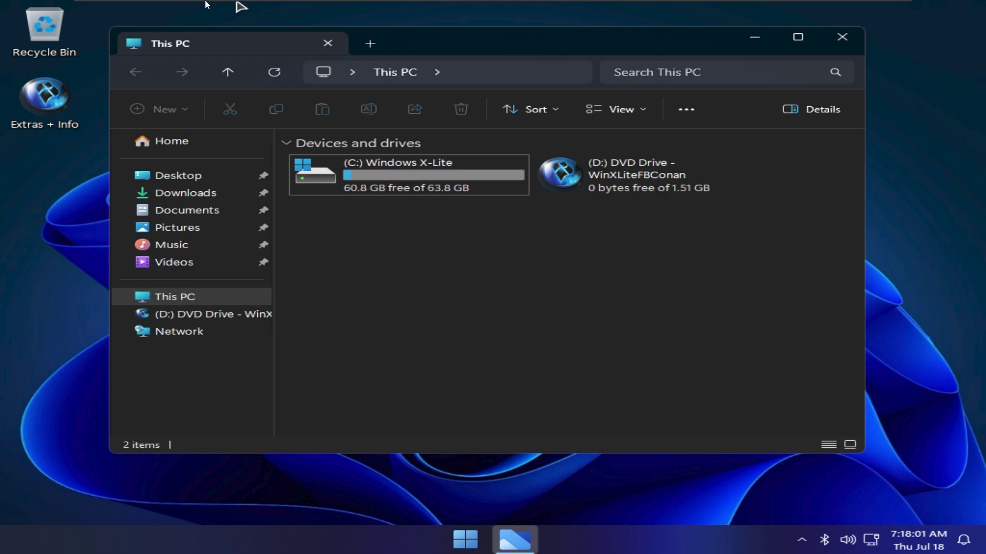
Step: Mount the VMware Tools disc in the virtual machine and launch its installer from the D: DVD drive
{"action": "left_click", "coordinate": [120, 6]}
{"action": "mouse_move", "coordinate": [129, 54]}
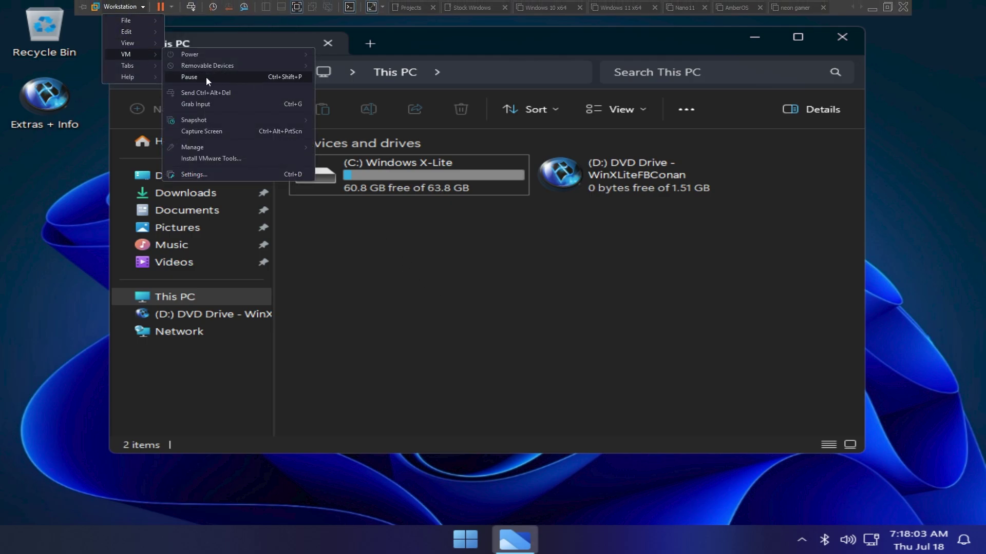
{"action": "left_click", "coordinate": [245, 157]}
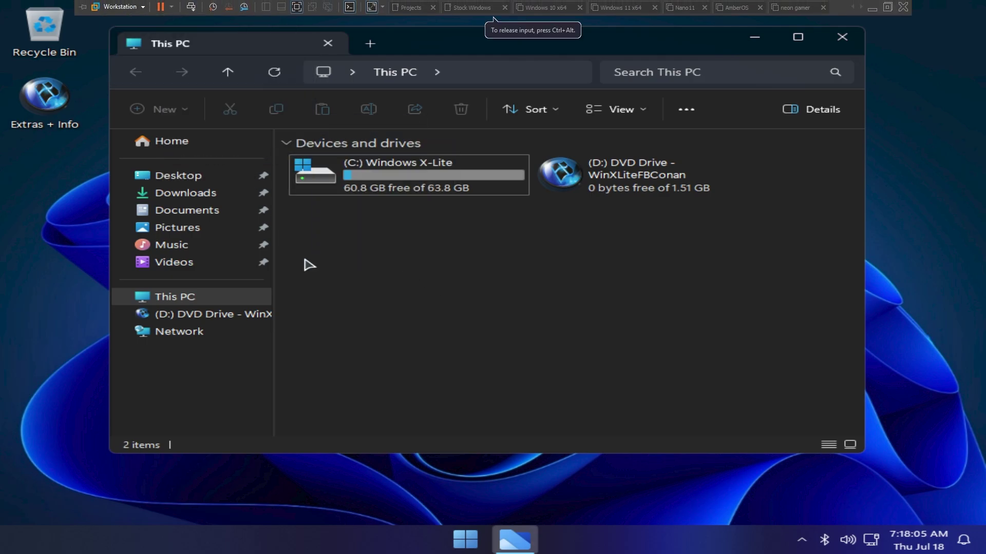
{"action": "left_click_drag", "start_coordinate": [410, 343], "coordinate": [530, 255]}
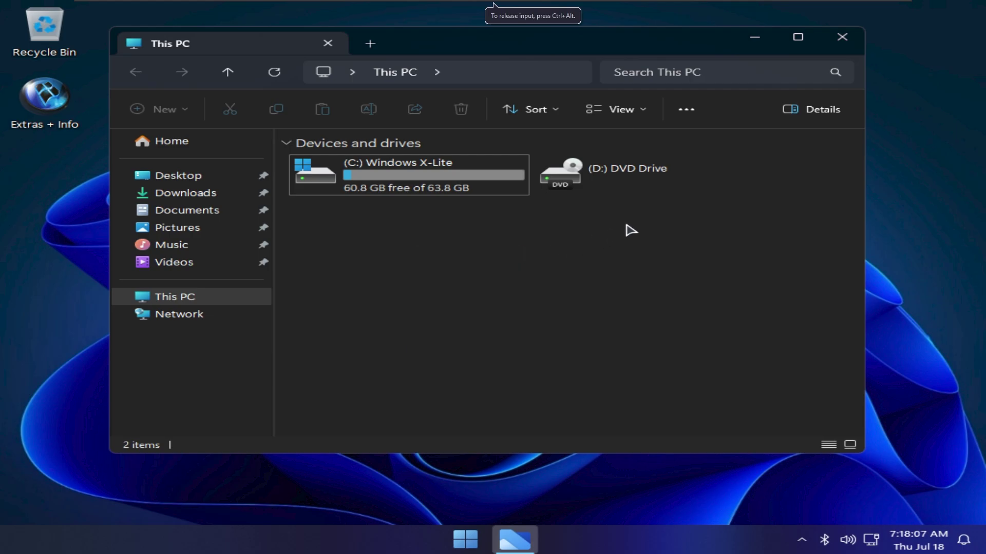
{"action": "left_click", "coordinate": [646, 183]}
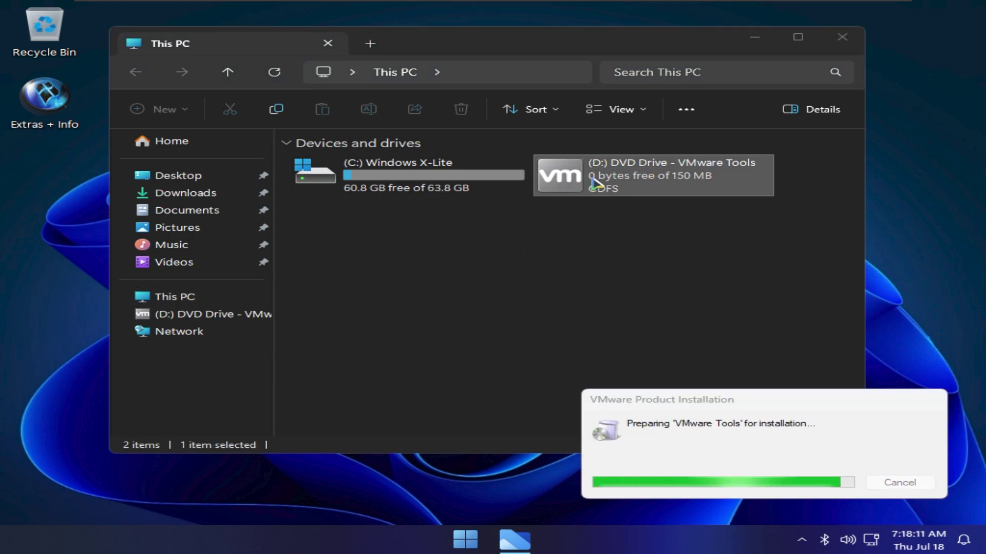
Step: Examine memory and CPU performance in Task Manager, then close it
{"action": "key", "text": "ctrl+shift+Escape"}
{"action": "left_click", "coordinate": [105, 112]}
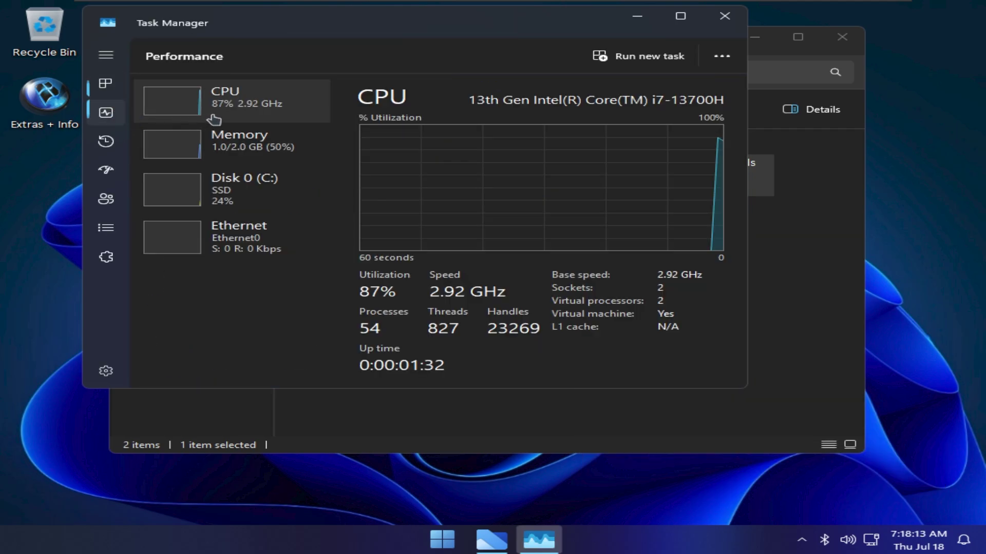
{"action": "left_click", "coordinate": [226, 151]}
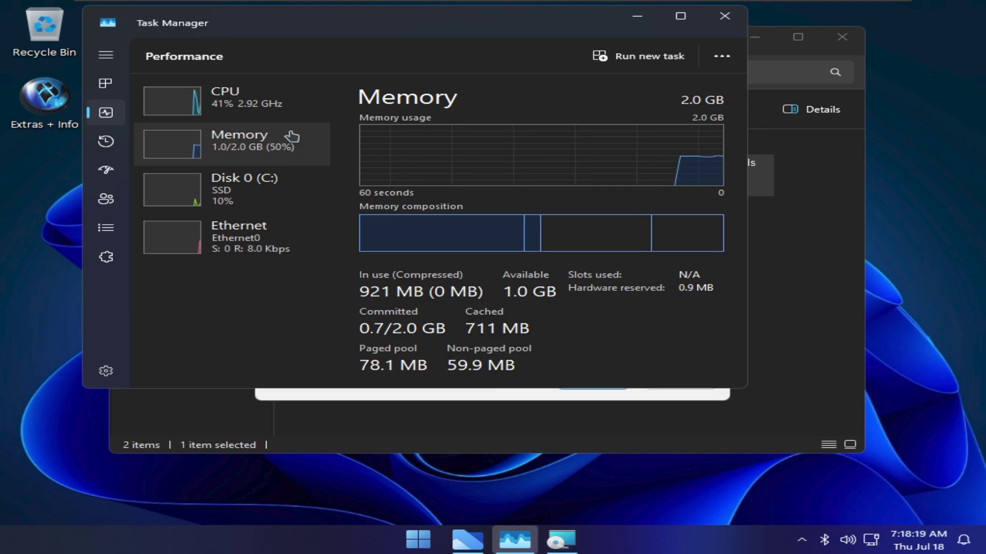
{"action": "left_click", "coordinate": [307, 117]}
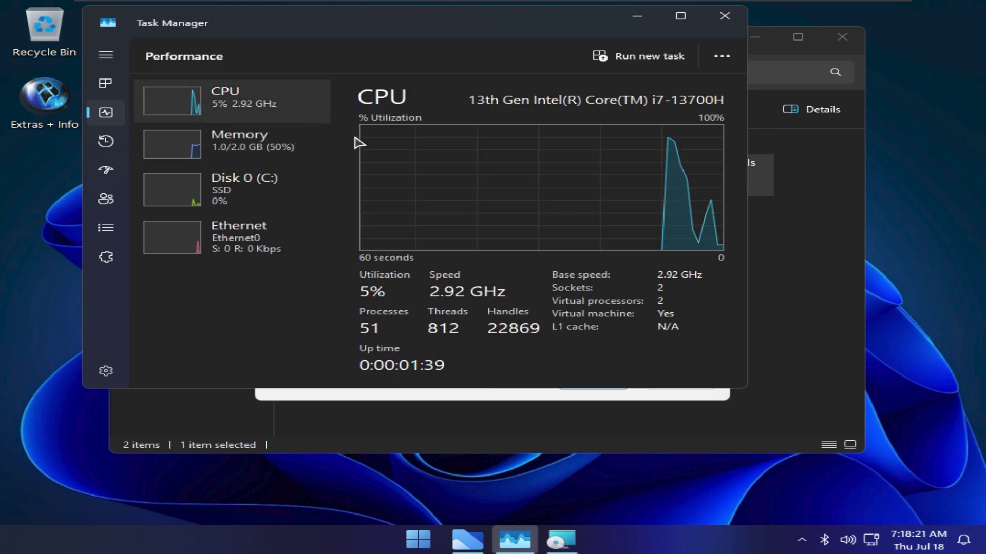
{"action": "key", "text": "alt+F4"}
Step: Start the VMware Tools installation in the setup wizard and let it complete
{"action": "left_click", "coordinate": [621, 386]}
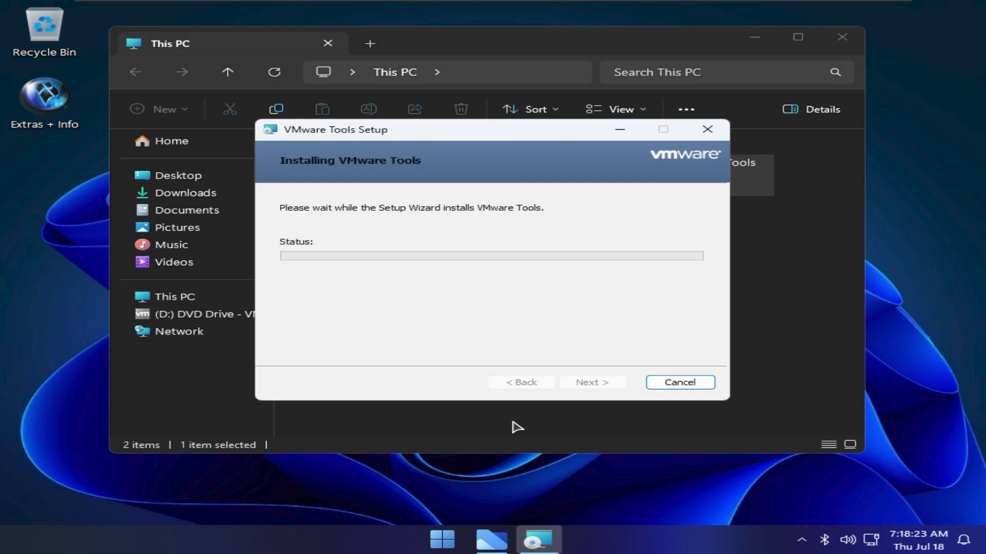
{"action": "key", "text": "super"}
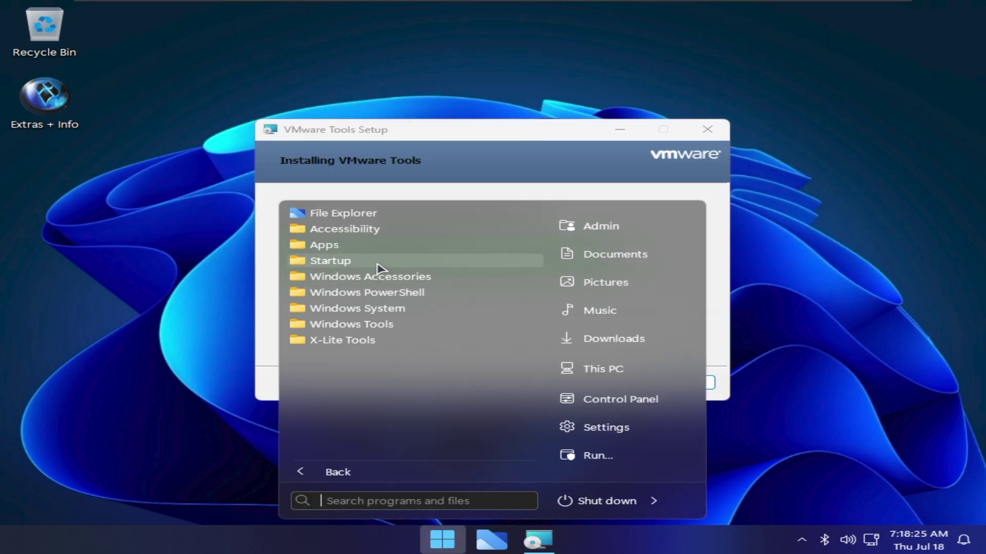
{"action": "left_click", "coordinate": [378, 248]}
{"action": "left_click", "coordinate": [378, 251]}
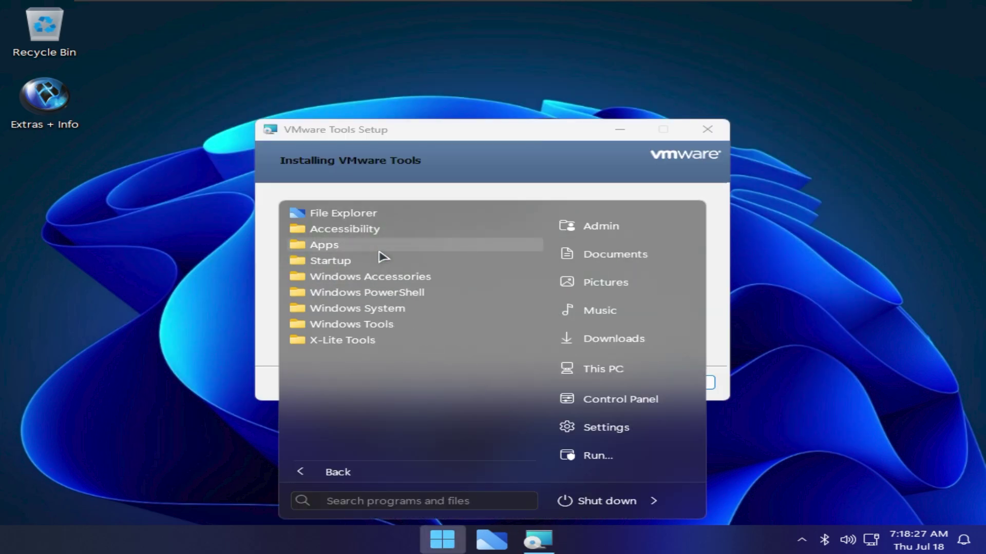
{"action": "key", "text": "Escape"}
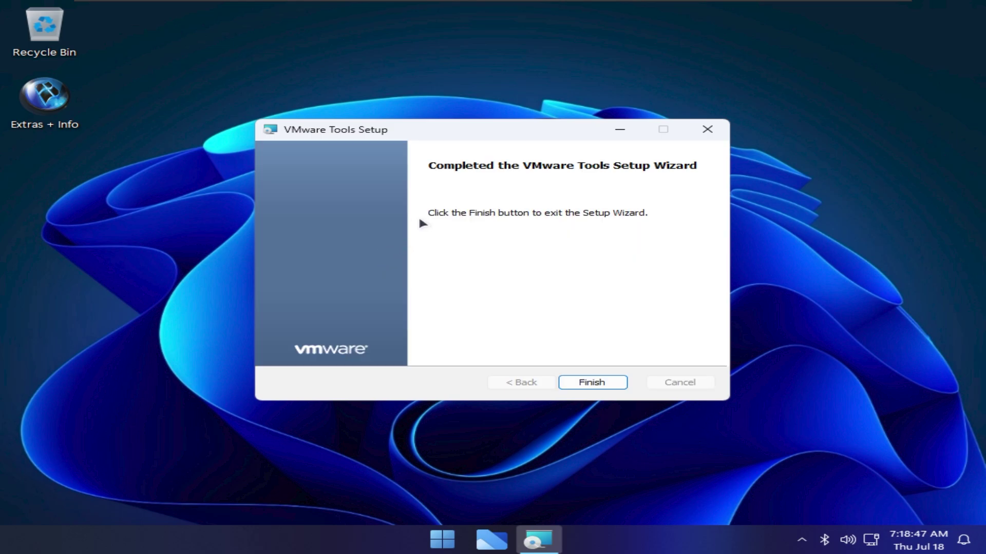
Step: Change the virtual machine's full-screen display scaling so the desktop uses the full screen resolution
{"action": "right_click", "coordinate": [372, 70]}
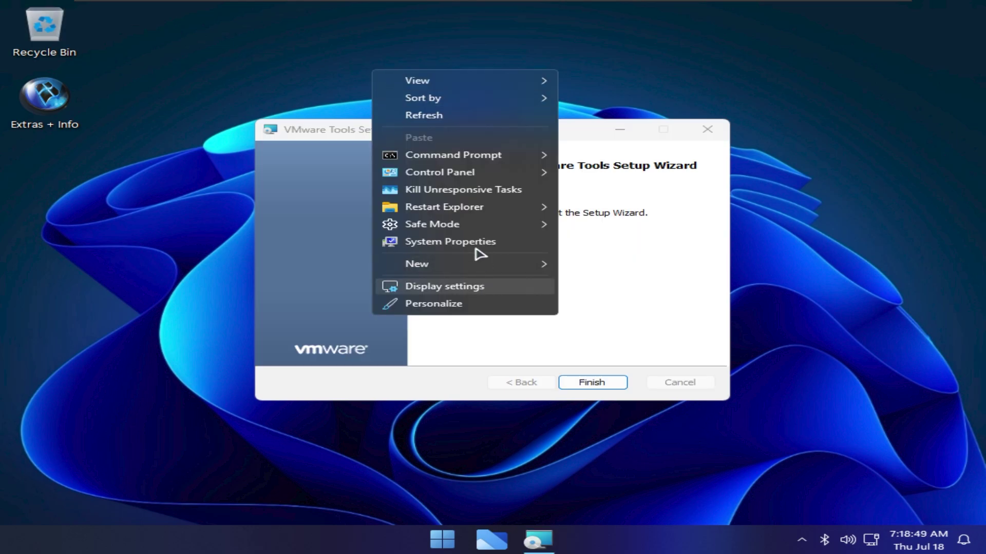
{"action": "mouse_move", "coordinate": [405, 4]}
{"action": "left_click", "coordinate": [374, 6]}
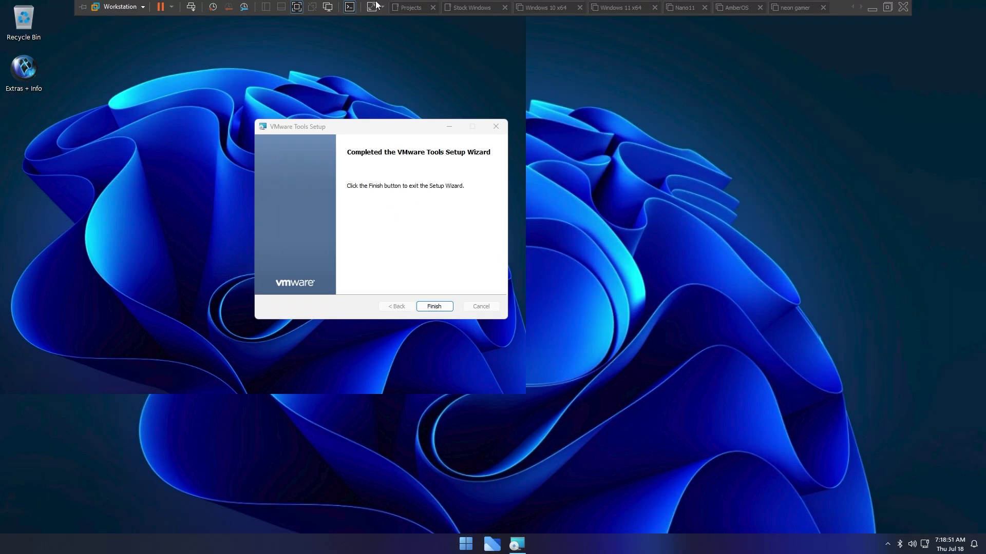
Step: Finish the VMware Tools setup without restarting and move the Extras + Info icon directly below the Recycle Bin
{"action": "key", "text": "Return"}
{"action": "left_click", "coordinate": [545, 293]}
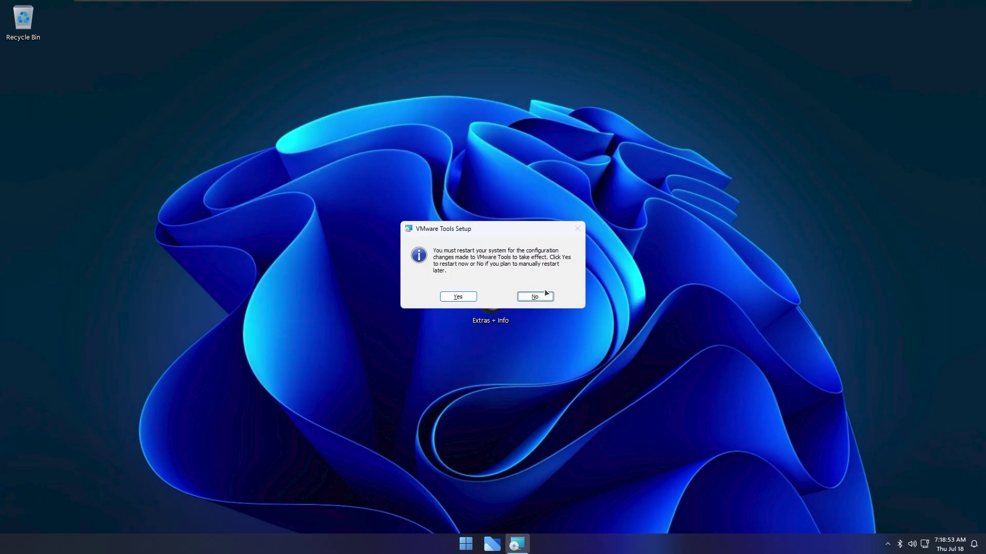
{"action": "left_click", "coordinate": [537, 296]}
{"action": "left_click_drag", "start_coordinate": [534, 326], "coordinate": [26, 77]}
{"action": "left_click", "coordinate": [153, 149]}
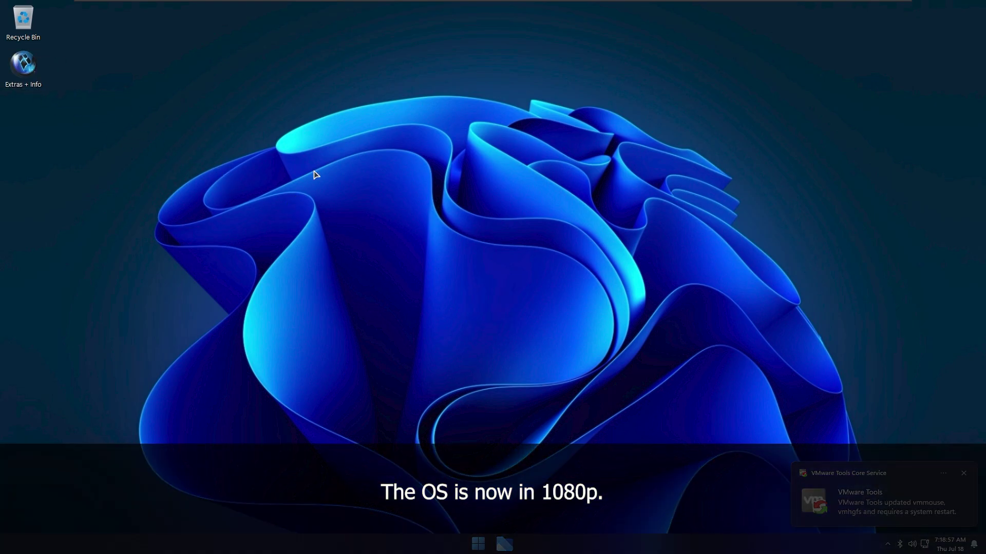
Step: Open Windows Settings, move its window to the middle of the desktop and view the System page
{"action": "key", "text": "super"}
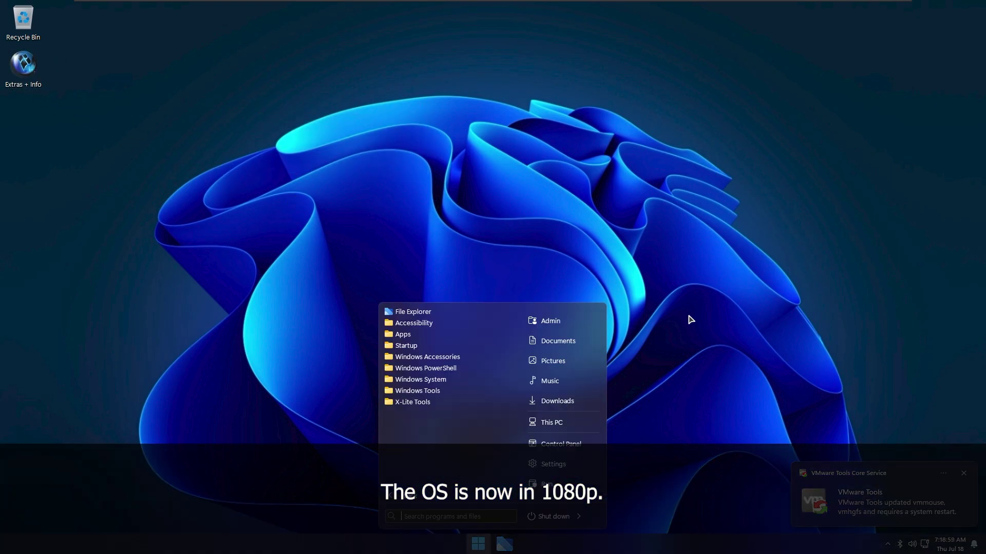
{"action": "key", "text": "super+i"}
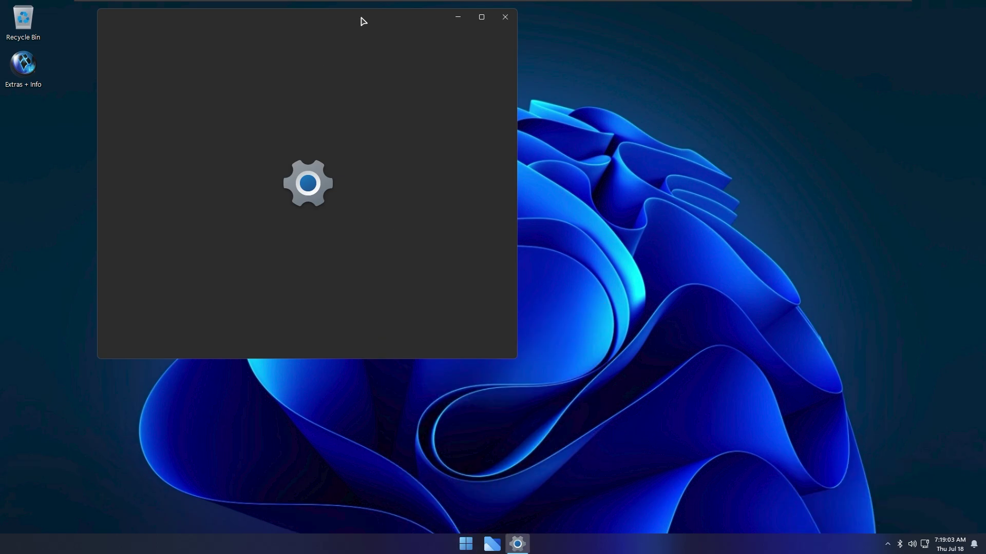
{"action": "left_click_drag", "start_coordinate": [363, 20], "coordinate": [561, 115]}
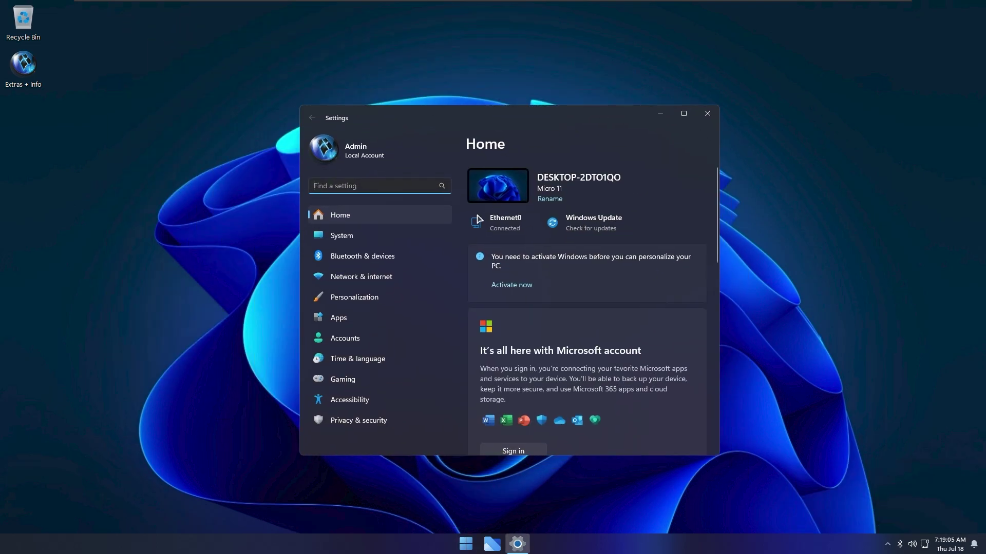
{"action": "left_click", "coordinate": [395, 236]}
{"action": "scroll", "coordinate": [513, 334], "scroll_direction": "down", "scroll_amount": 8}
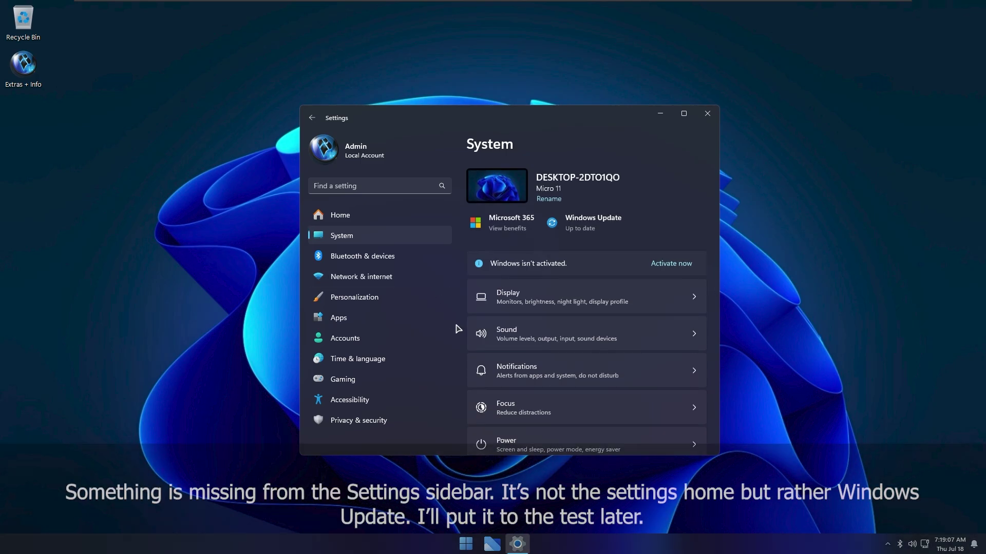
Step: View the About page in Settings and highlight the OS build number under Windows specifications
{"action": "left_click", "coordinate": [525, 431]}
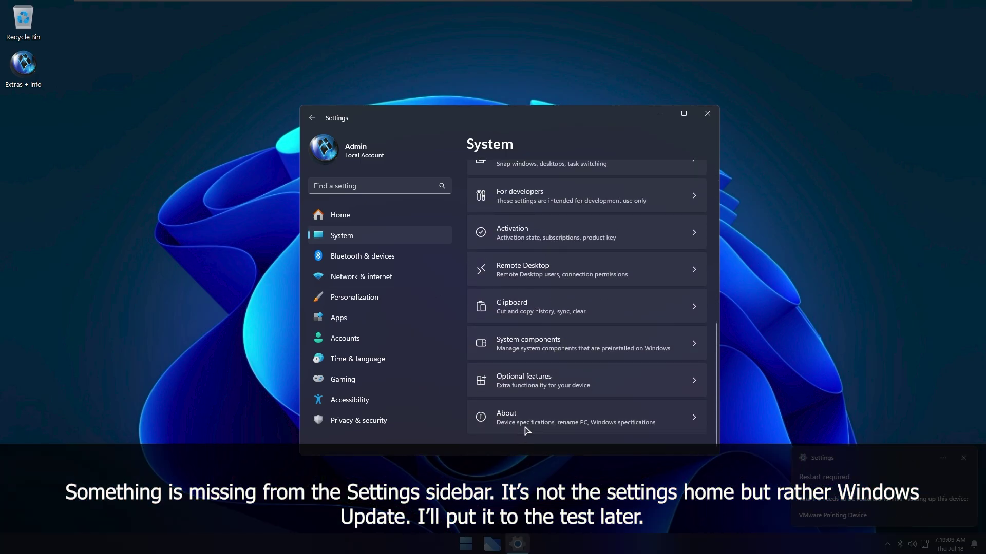
{"action": "scroll", "coordinate": [646, 366], "scroll_direction": "down", "scroll_amount": 3}
{"action": "scroll", "coordinate": [655, 325], "scroll_direction": "down", "scroll_amount": 1}
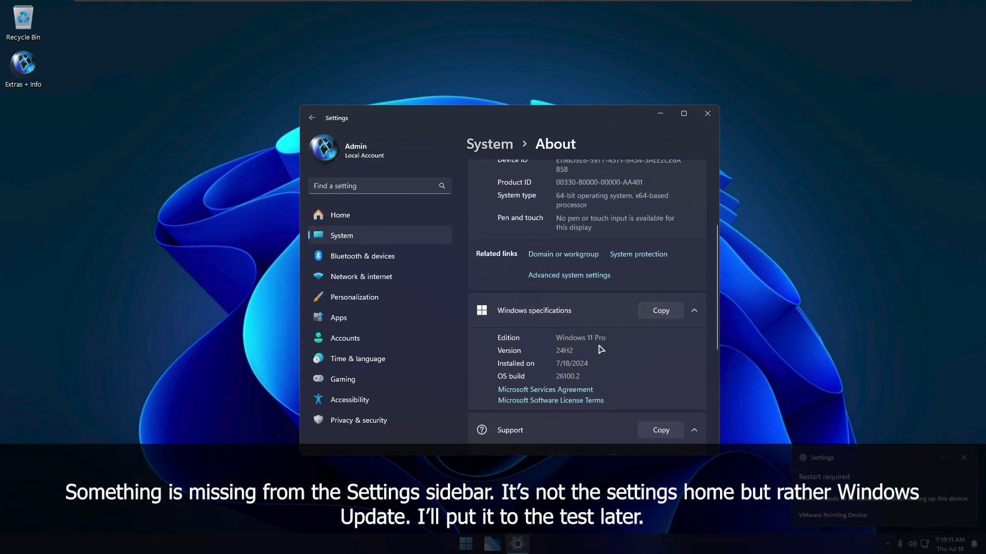
{"action": "left_click_drag", "start_coordinate": [600, 375], "coordinate": [567, 377]}
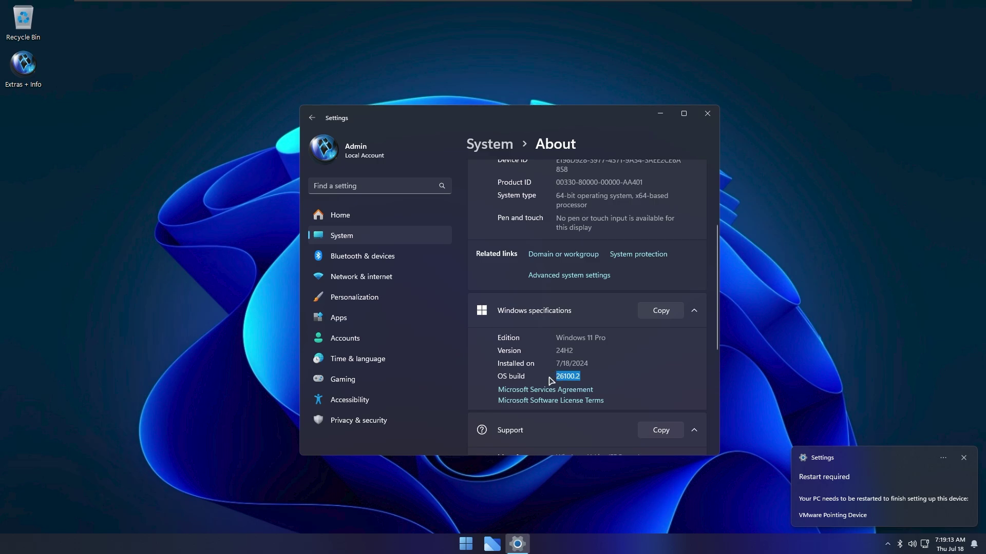
Step: Look through the available themes on the Personalization page and close Settings
{"action": "left_click", "coordinate": [439, 298]}
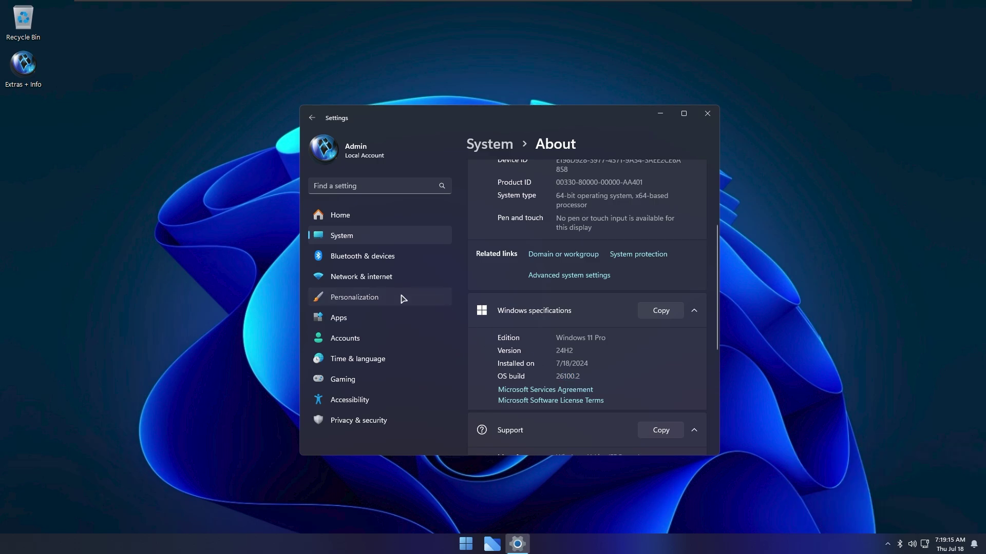
{"action": "scroll", "coordinate": [602, 291], "scroll_direction": "down", "scroll_amount": 2}
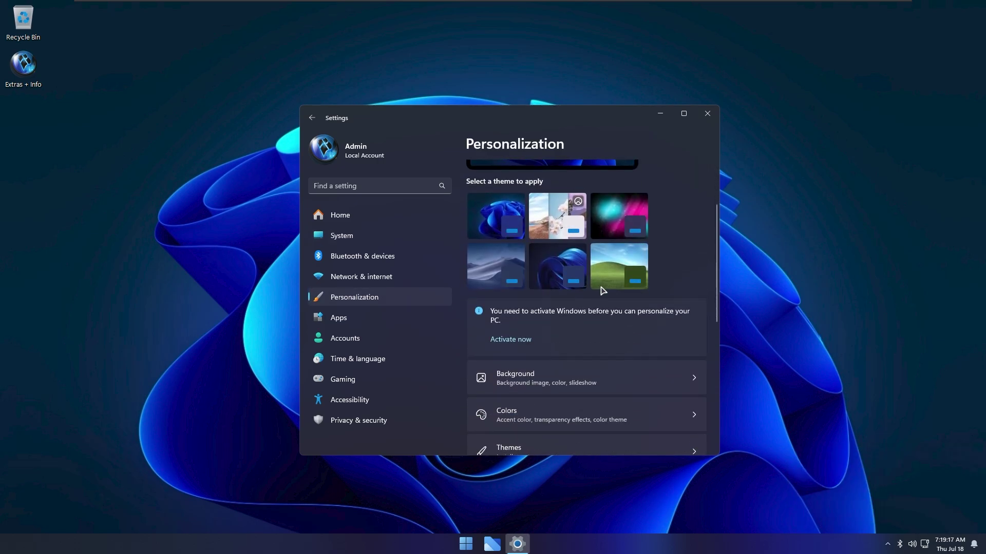
{"action": "key", "text": "alt+F4"}
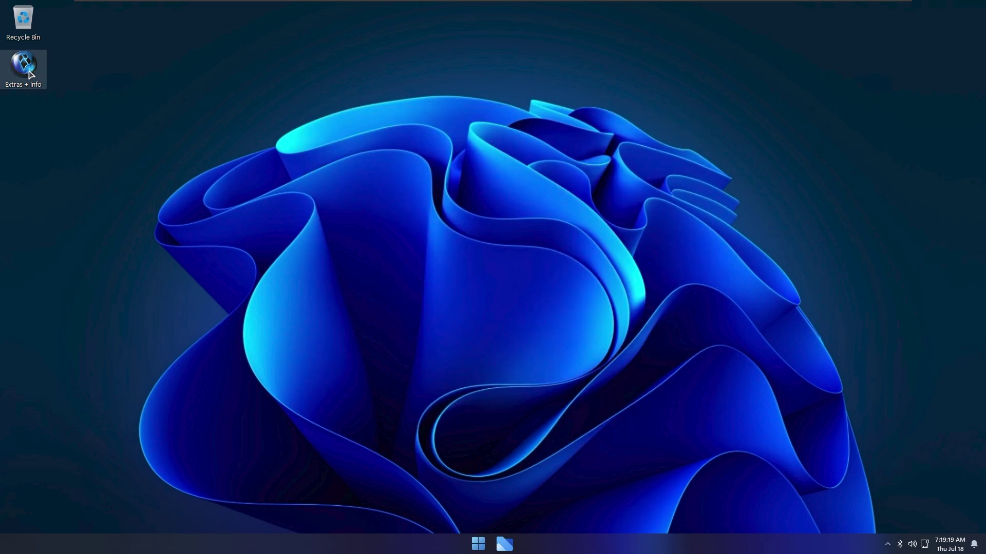
Step: Open the Extras + Info folder on the desktop and view its Web Browser Installers
{"action": "double_click", "coordinate": [23, 66]}
{"action": "key", "text": "w"}
{"action": "key", "text": "Return"}
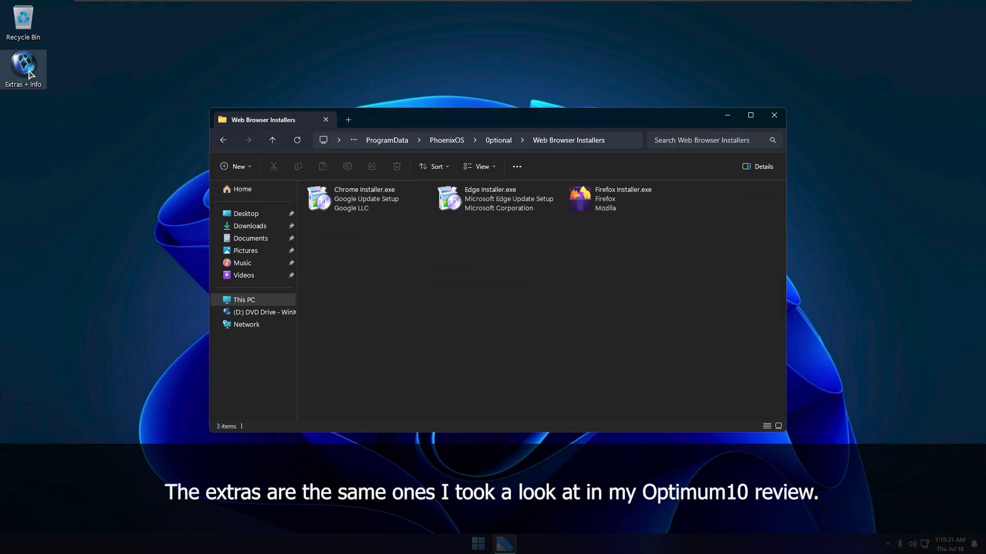
Step: Return to the extras folder and open the Windows wallpapers folder from there
{"action": "key", "text": "alt+Left"}
{"action": "key", "text": "w"}
{"action": "key", "text": "w"}
{"action": "key", "text": "w"}
{"action": "key", "text": "w"}
{"action": "key", "text": "Return"}
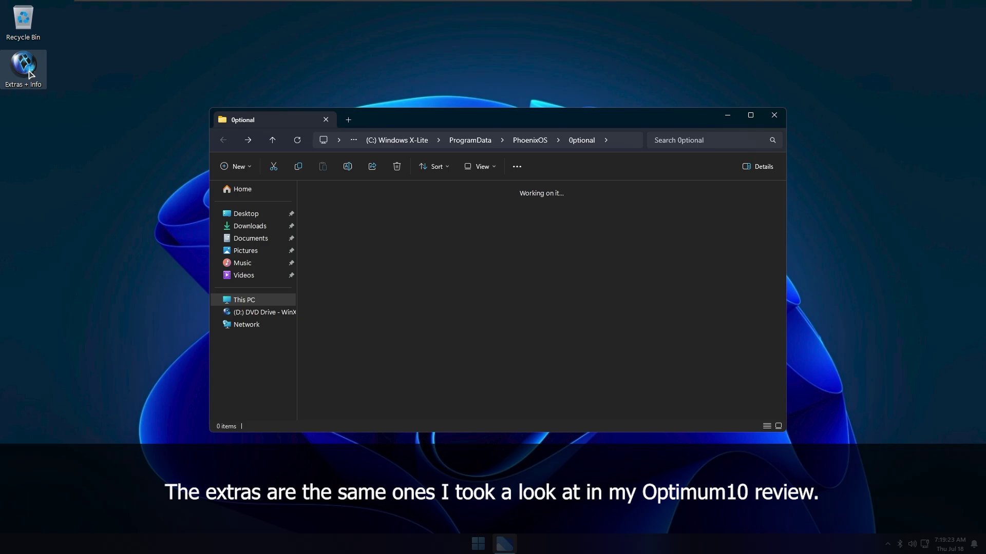
Step: Open img0.jpg with Windows Photo Viewer and make that viewer the default for .jpg files
{"action": "left_click", "coordinate": [351, 233]}
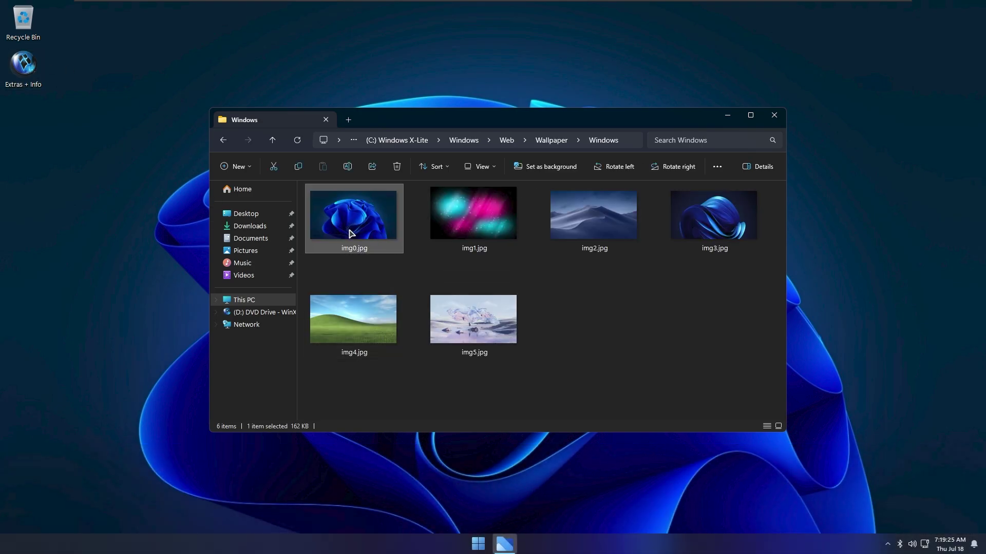
{"action": "double_click", "coordinate": [352, 233]}
{"action": "left_click", "coordinate": [487, 218]}
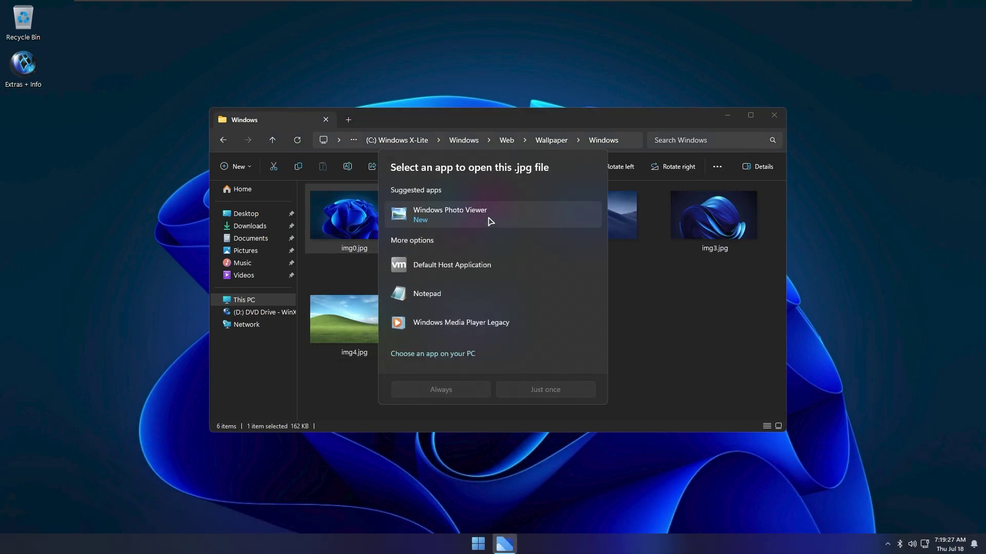
{"action": "left_click", "coordinate": [458, 394]}
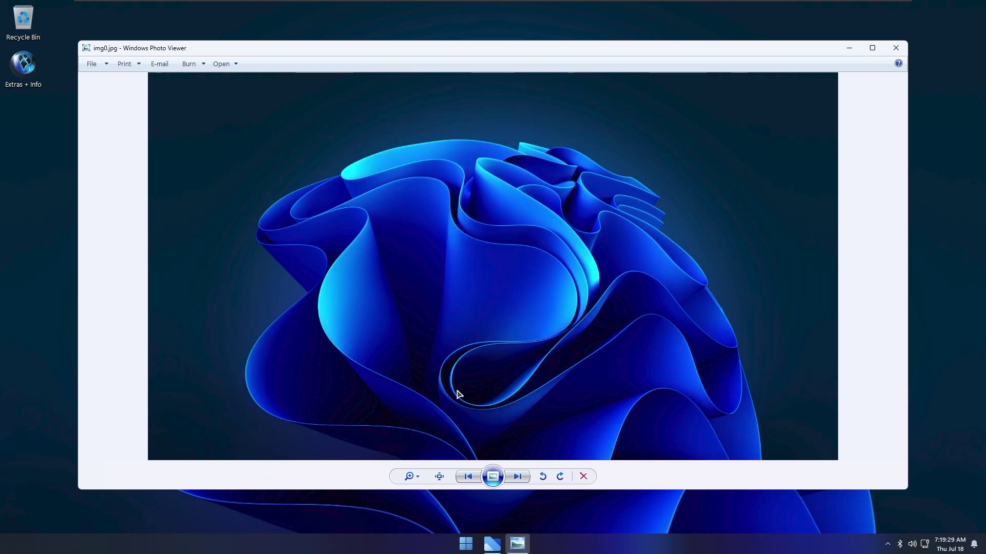
Step: Browse through the wallpaper images up to img5.jpg and close the photo viewer and the wallpapers folder
{"action": "key", "text": "Right"}
{"action": "key", "text": "Right"}
{"action": "key", "text": "Right"}
{"action": "key", "text": "Right"}
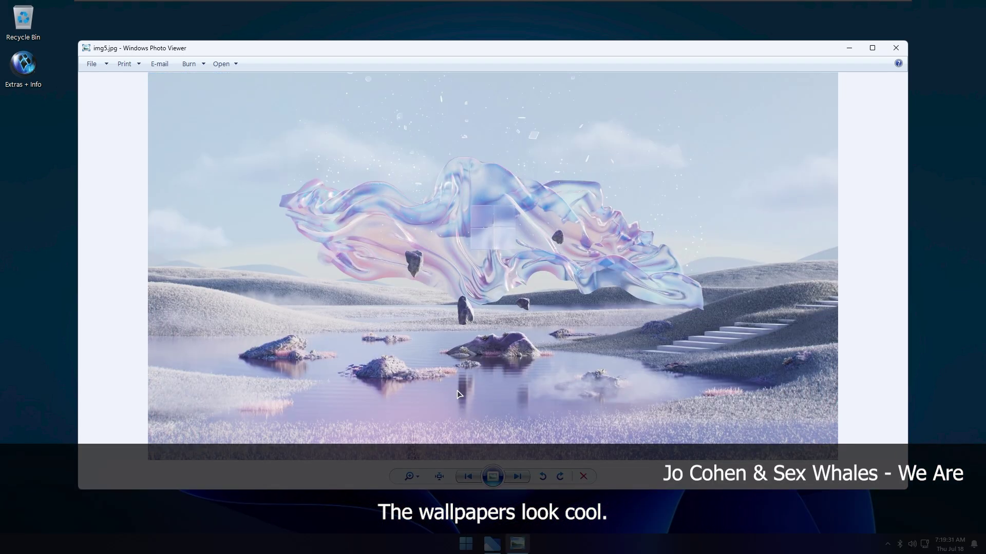
{"action": "key", "text": "Right"}
{"action": "key", "text": "Escape"}
{"action": "key", "text": "alt+F4"}
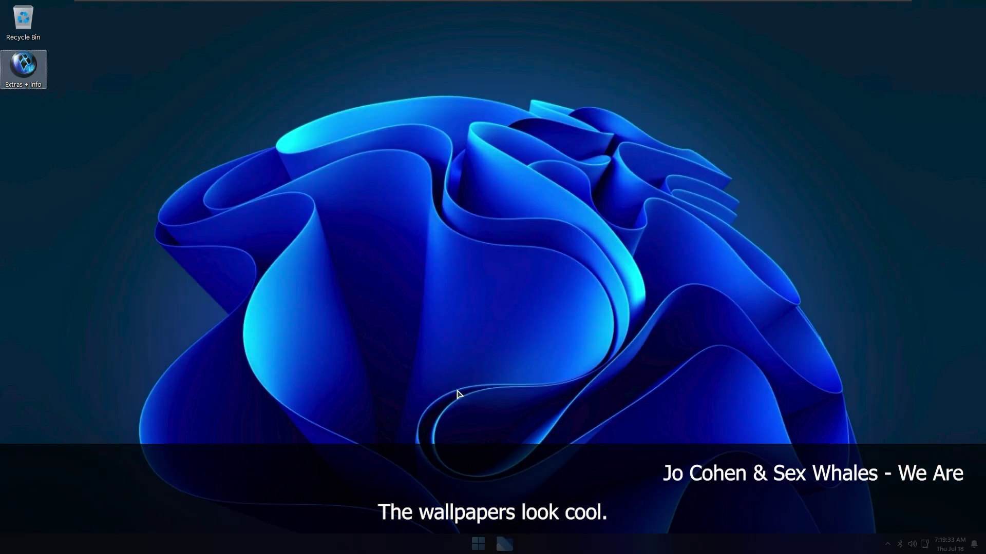
Step: Open the Themes folder in C:\Windows\Resources in File Explorer
{"action": "key", "text": "super+e"}
{"action": "key", "text": "Return"}
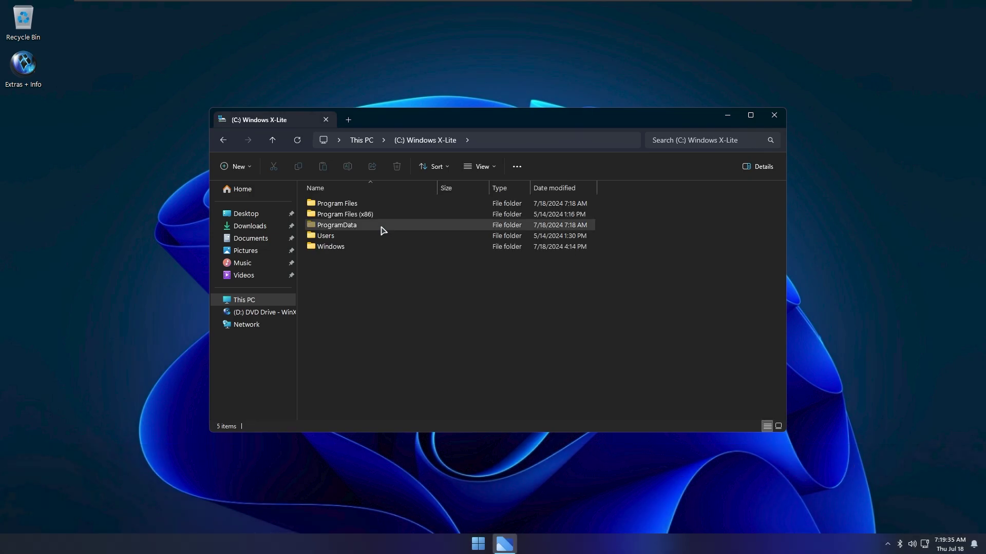
{"action": "key", "text": "w"}
{"action": "key", "text": "Return"}
{"action": "type", "text": "reso"}
{"action": "key", "text": "Return"}
{"action": "type", "text": "t"}
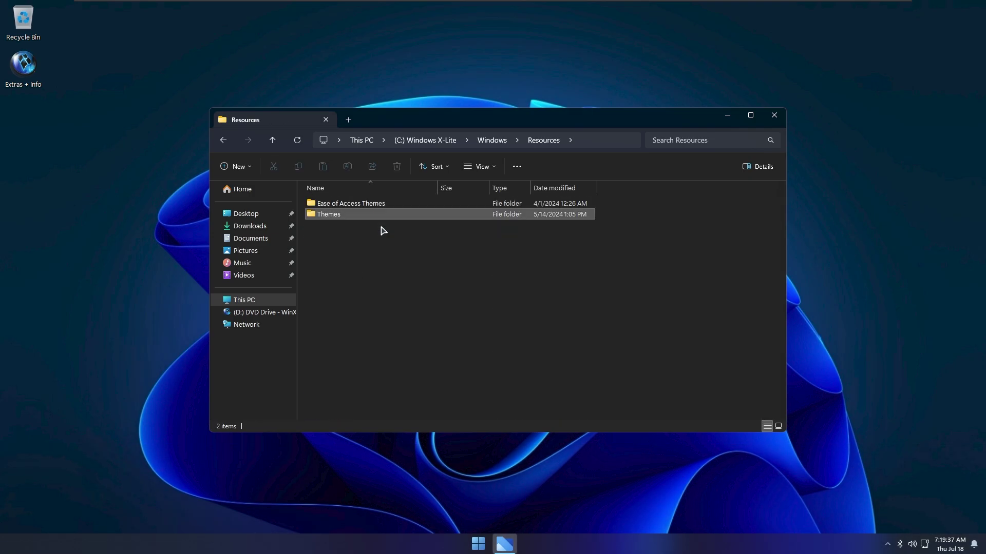
{"action": "key", "text": "Return"}
Step: Apply 01ElegantCrystal.theme, close the Settings window and check how the Start menu looks
{"action": "type", "text": "0"}
{"action": "key", "text": "Return"}
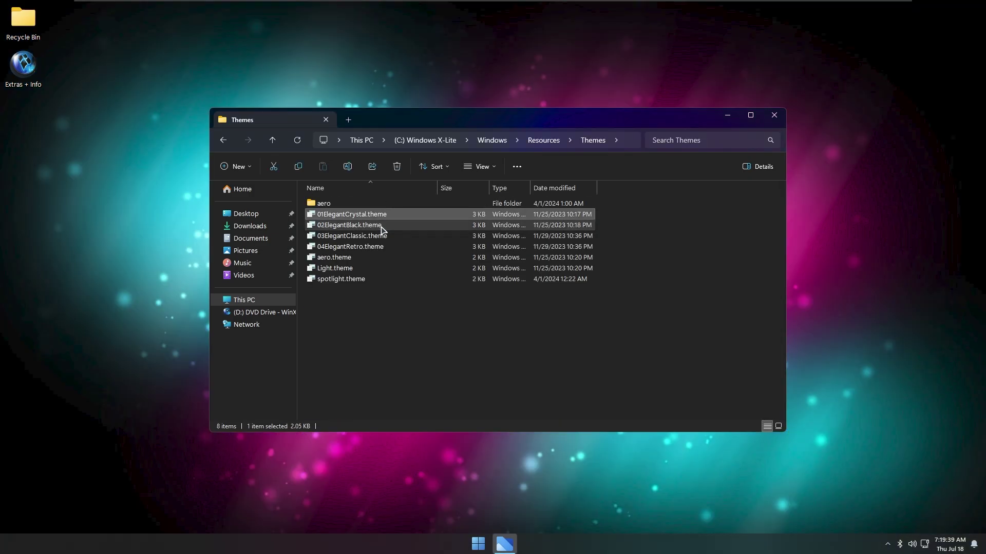
{"action": "key", "text": "alt+F4"}
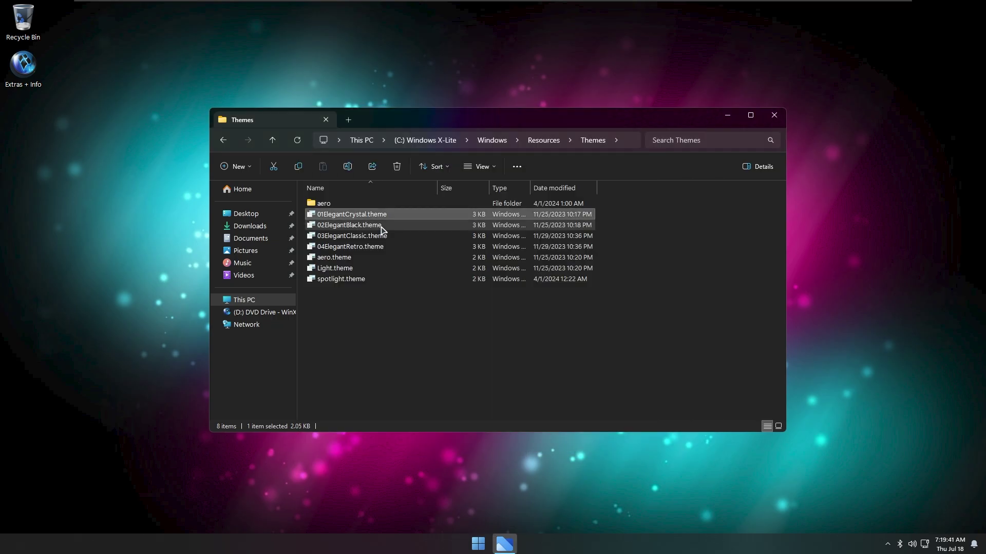
{"action": "key", "text": "super"}
{"action": "key", "text": "Escape"}
Step: Apply 02ElegantBlack.theme, close the Settings window and check the Start menu's appearance
{"action": "key", "text": "Down"}
{"action": "key", "text": "Return"}
{"action": "key", "text": "alt+F4"}
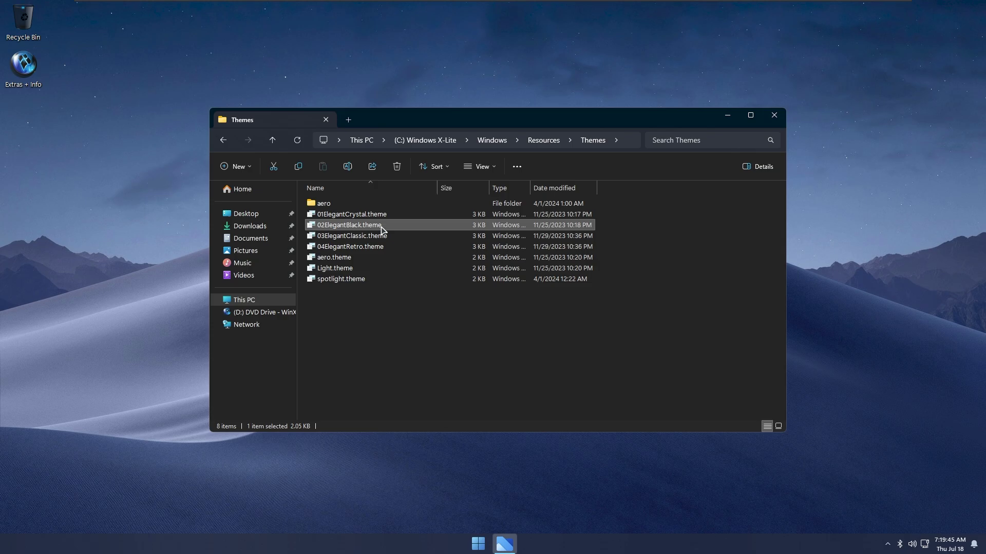
{"action": "key", "text": "alt+F4"}
{"action": "key", "text": "super"}
Step: Apply 03ElegantClassic.theme, close the Settings window and view the Start menu with it
{"action": "key", "text": "Down"}
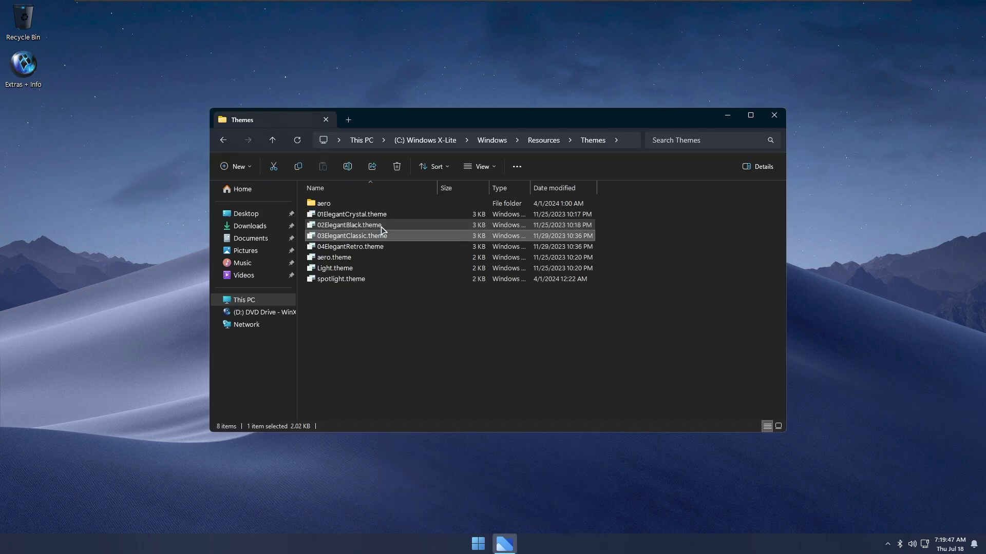
{"action": "key", "text": "Return"}
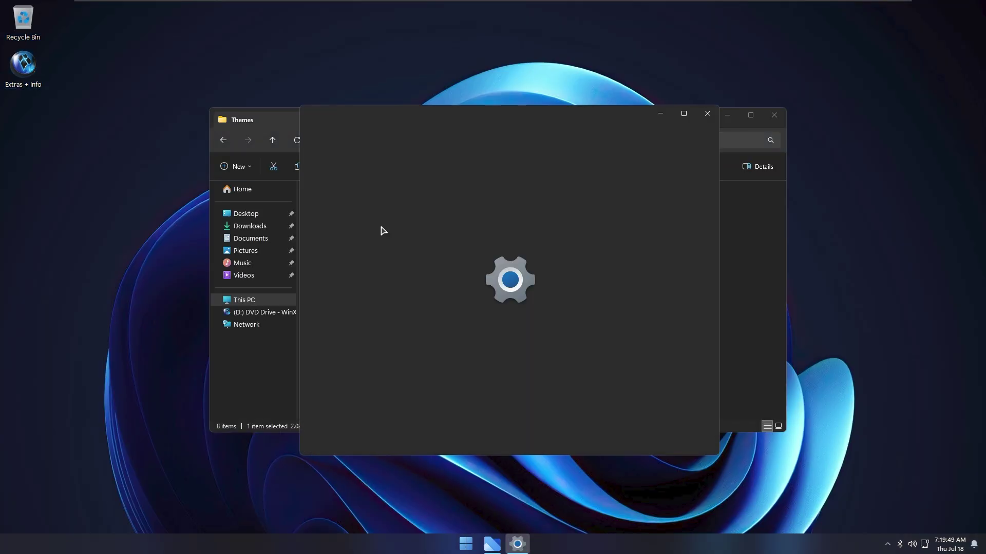
{"action": "key", "text": "alt+F4"}
{"action": "key", "text": "alt+F4"}
{"action": "key", "text": "super"}
Step: Apply 04ElegantRetro.theme, close the Settings window and inspect the Start menu in that theme
{"action": "key", "text": "Down"}
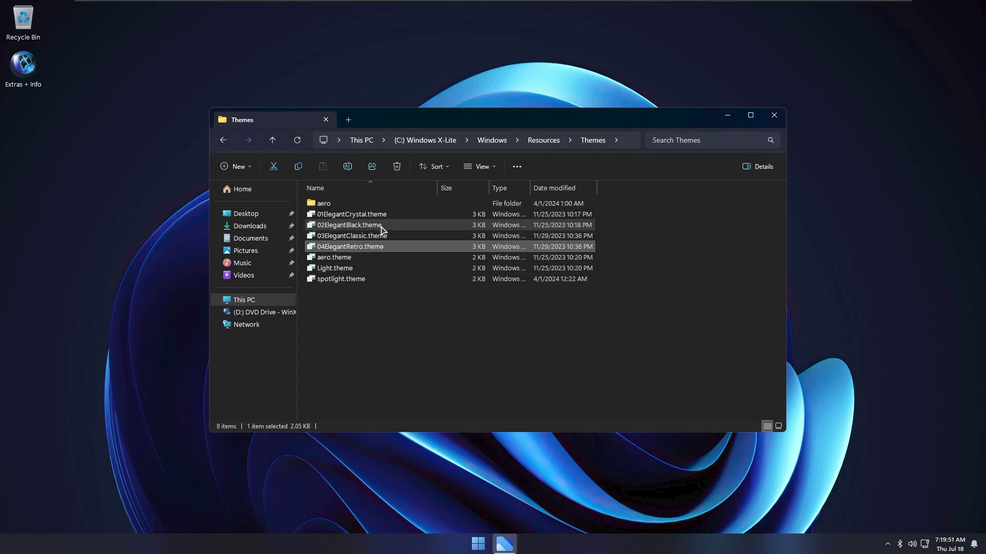
{"action": "key", "text": "Return"}
{"action": "key", "text": "alt+F4"}
{"action": "key", "text": "super"}
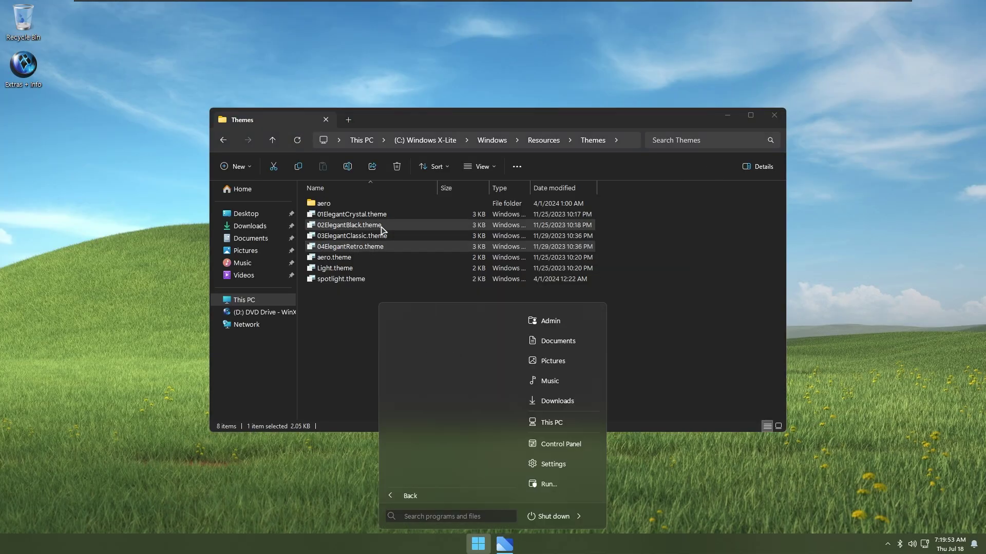
{"action": "key", "text": "alt+F4"}
{"action": "key", "text": "super"}
{"action": "key", "text": "Escape"}
Step: Apply aero.theme from the Themes folder and close the Settings window
{"action": "key", "text": "Down"}
{"action": "key", "text": "Return"}
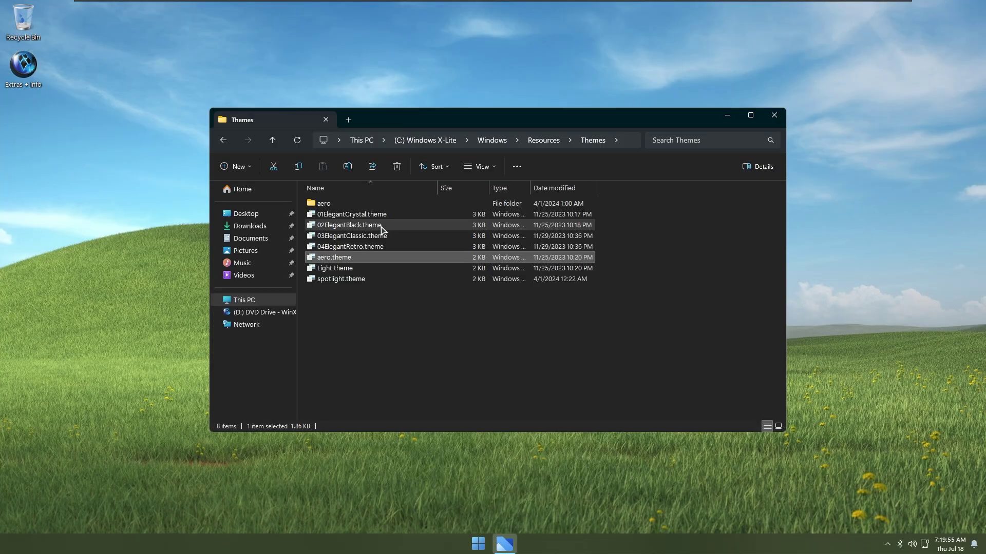
{"action": "key", "text": "alt+F4"}
Step: Apply Light.theme, close the Settings window and view the light-styled Start menu
{"action": "key", "text": "Down"}
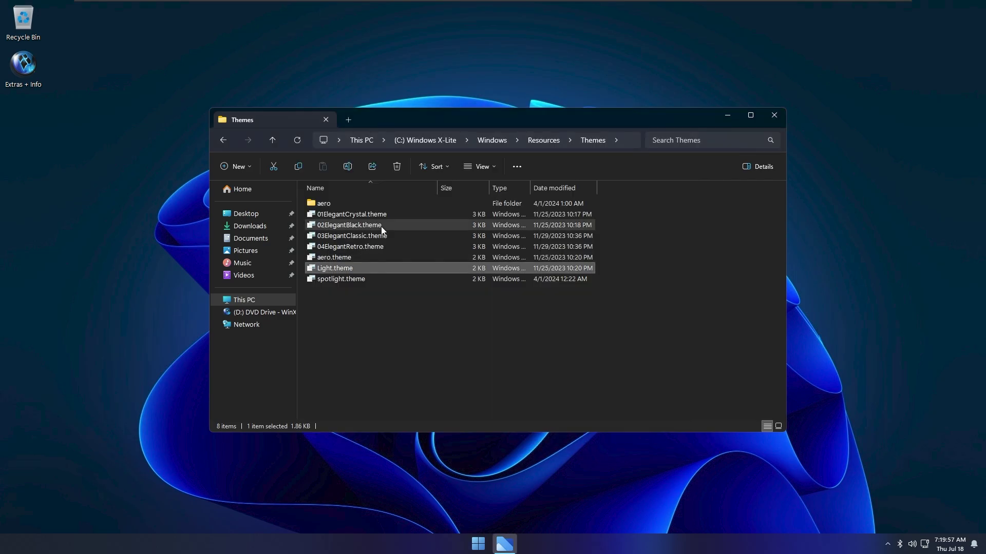
{"action": "key", "text": "Return"}
{"action": "key", "text": "alt+F4"}
{"action": "key", "text": "super"}
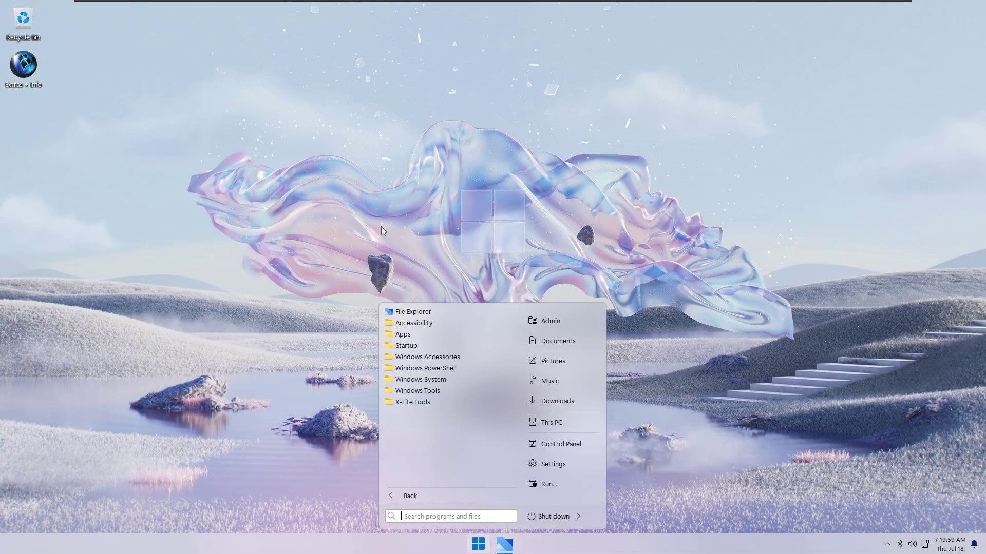
{"action": "key", "text": "Escape"}
Step: Apply spotlight.theme and close the Settings and Themes folder windows to show the desktop
{"action": "key", "text": "Down"}
{"action": "key", "text": "Return"}
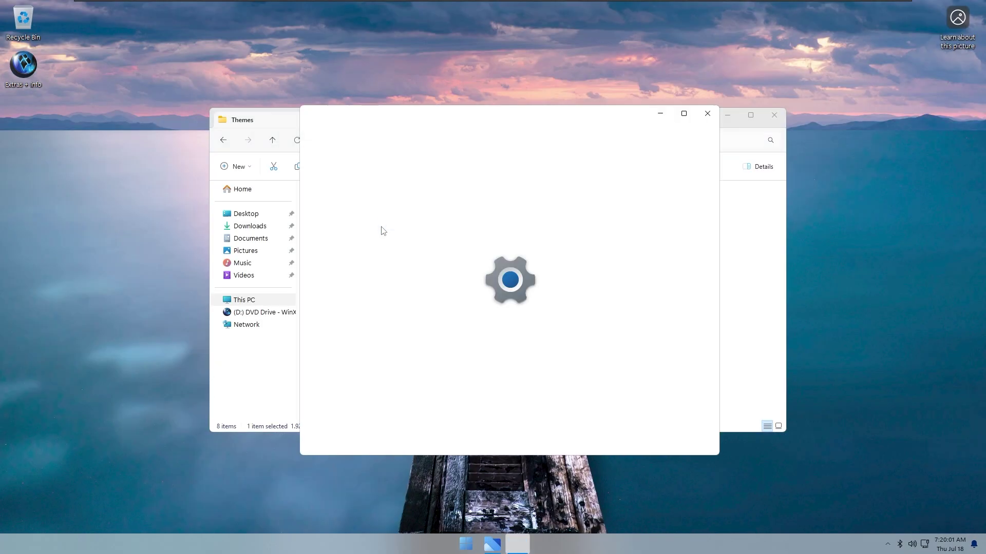
{"action": "key", "text": "alt+F4"}
{"action": "key", "text": "alt+F4"}
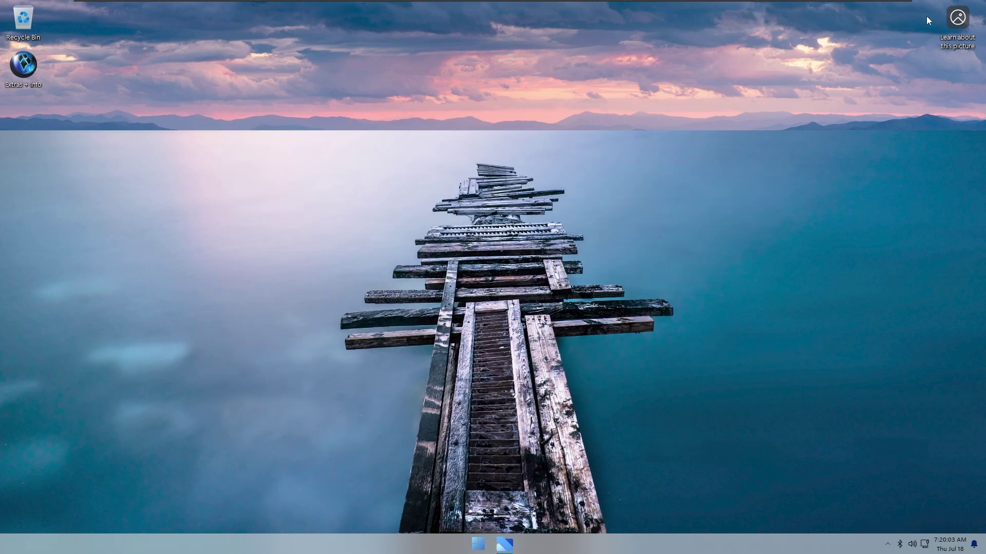
Step: Try twice to open the Learn about this picture desktop item through its context menu
{"action": "right_click", "coordinate": [958, 29]}
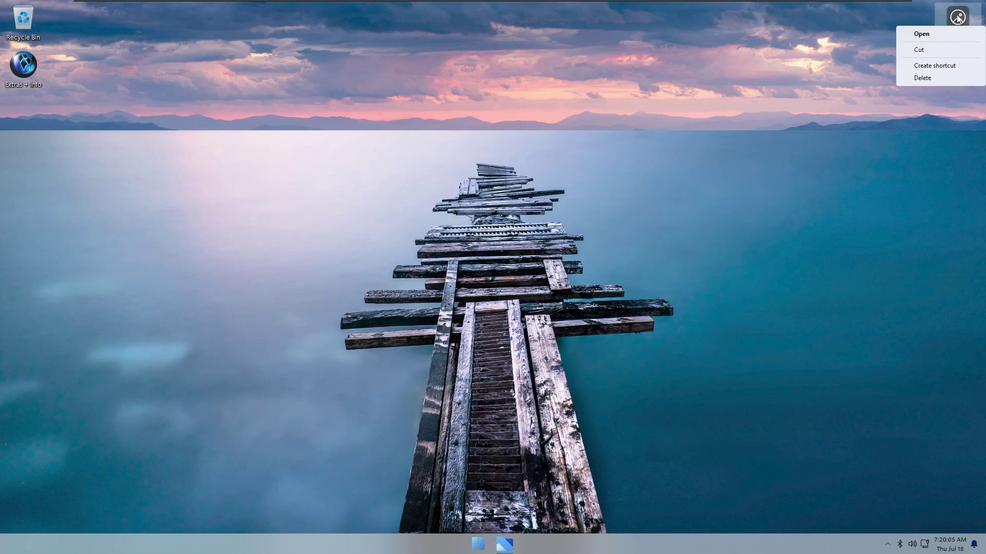
{"action": "key", "text": "Return"}
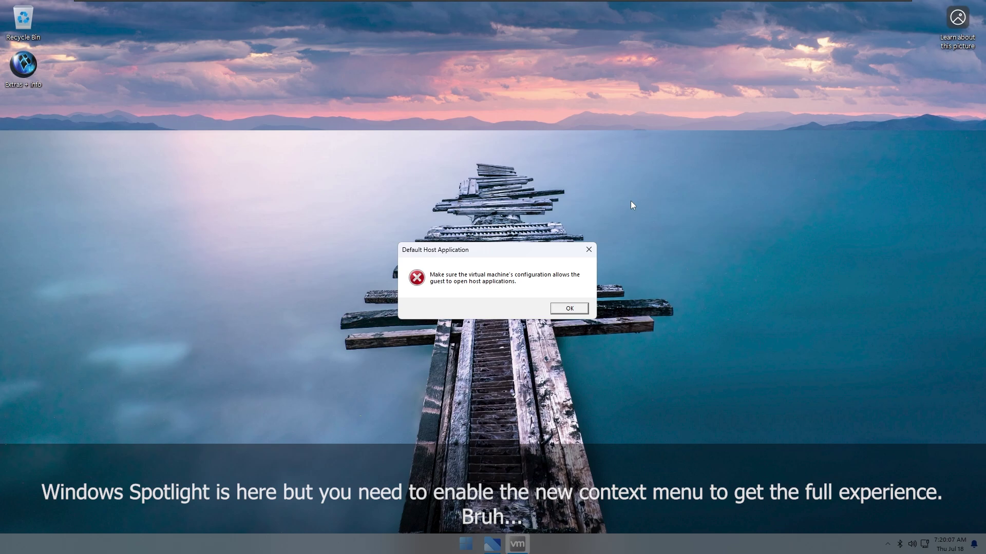
{"action": "key", "text": "Return"}
{"action": "right_click", "coordinate": [953, 41]}
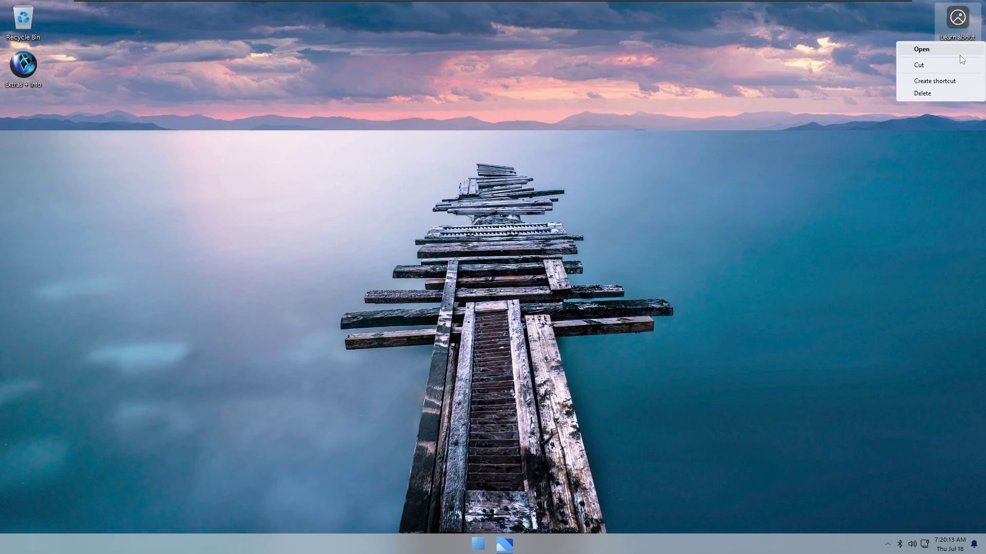
{"action": "left_click", "coordinate": [960, 55]}
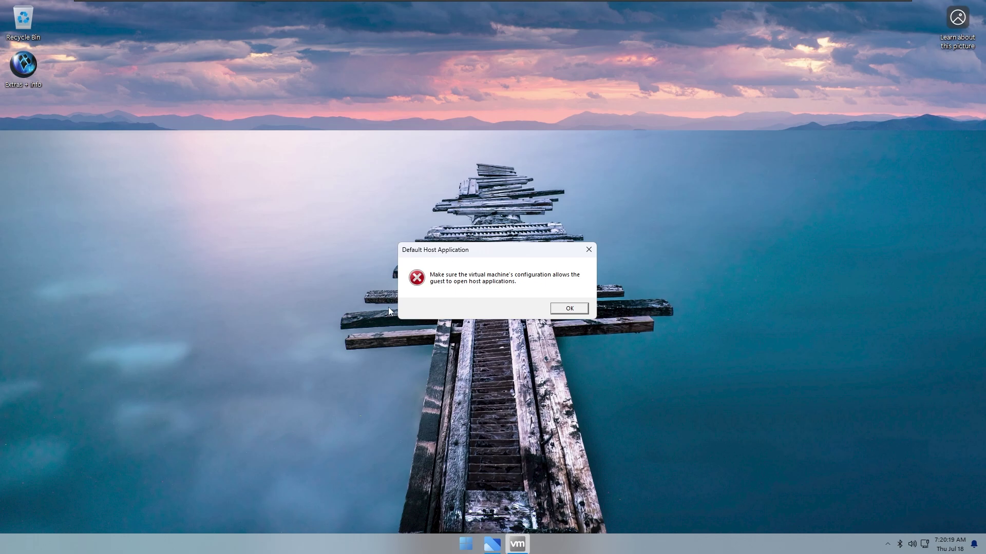
{"action": "key", "text": "Return"}
Step: Open the StartAllBack configuration from the Start menu, check the tray icon options and go to the Explorer settings
{"action": "key", "text": "super"}
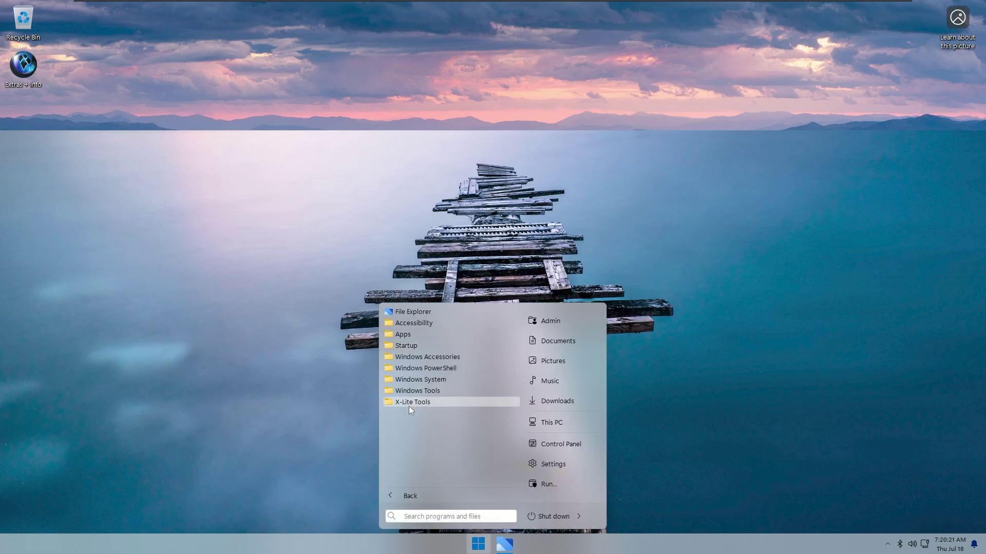
{"action": "right_click", "coordinate": [436, 440]}
{"action": "left_click", "coordinate": [485, 502]}
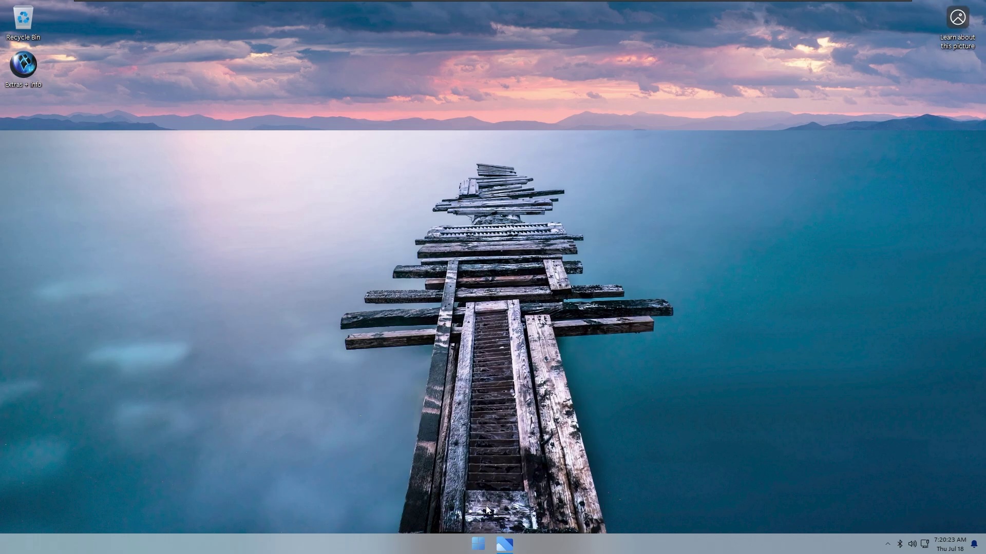
{"action": "left_click", "coordinate": [330, 235]}
{"action": "left_click", "coordinate": [332, 215]}
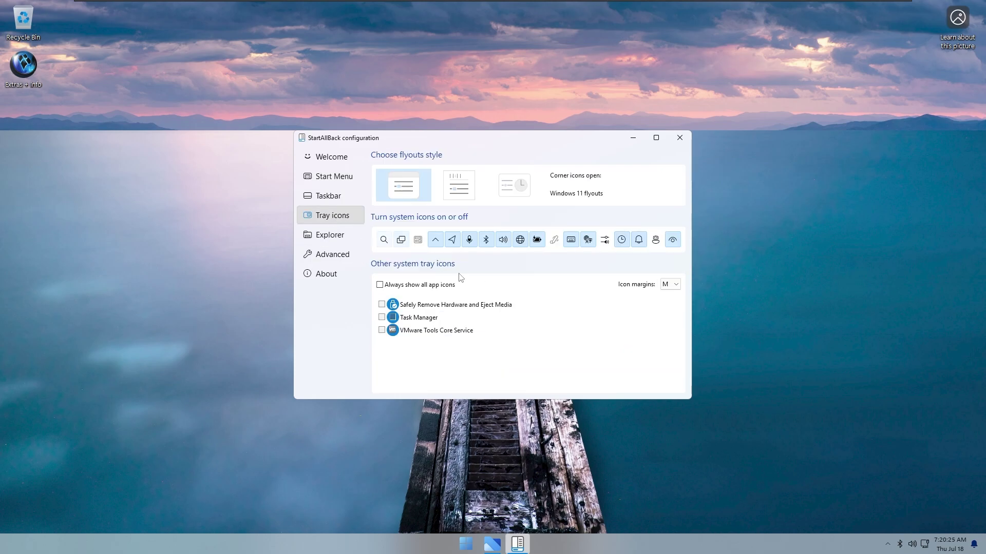
{"action": "left_click", "coordinate": [338, 237]}
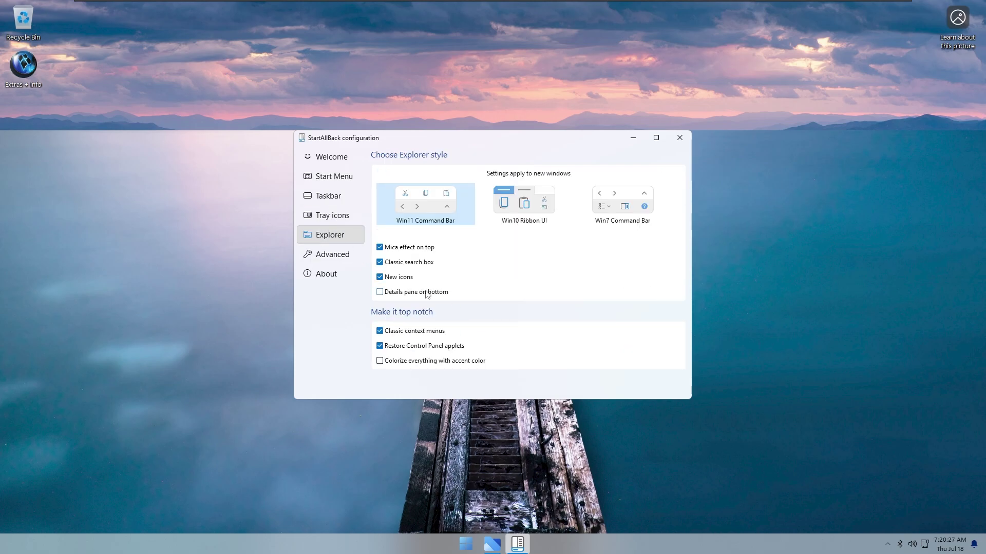
Step: Disable classic context menus in the StartAllBack Explorer settings and restart Windows Explorer from Task Manager
{"action": "left_click", "coordinate": [426, 294]}
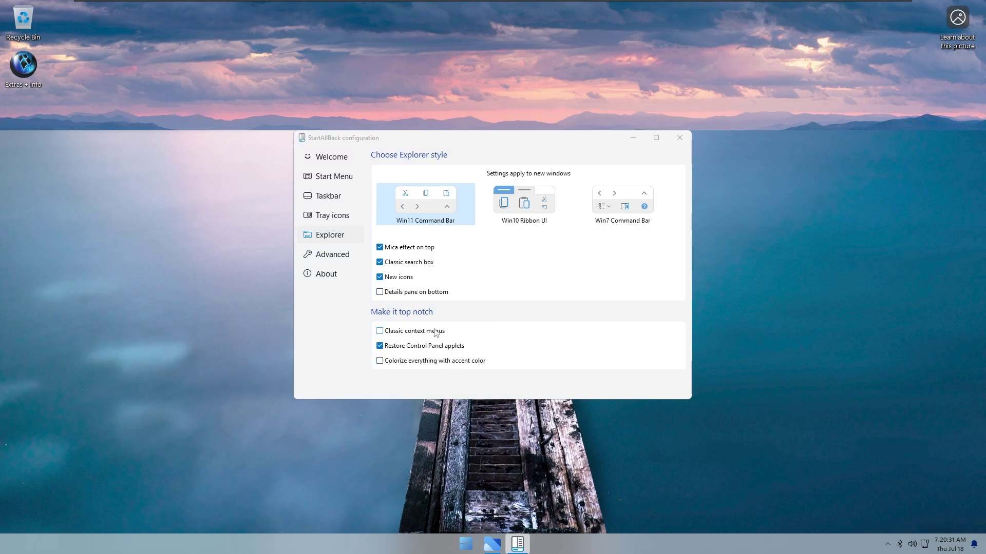
{"action": "key", "text": "ctrl+shift+Escape"}
{"action": "key", "text": "super+e"}
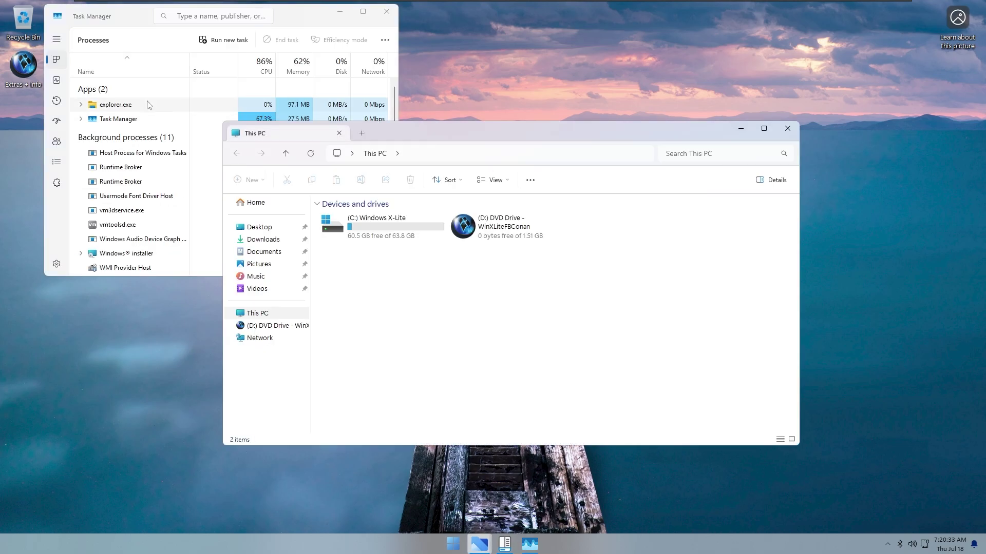
{"action": "right_click", "coordinate": [149, 105]}
{"action": "left_click", "coordinate": [262, 119]}
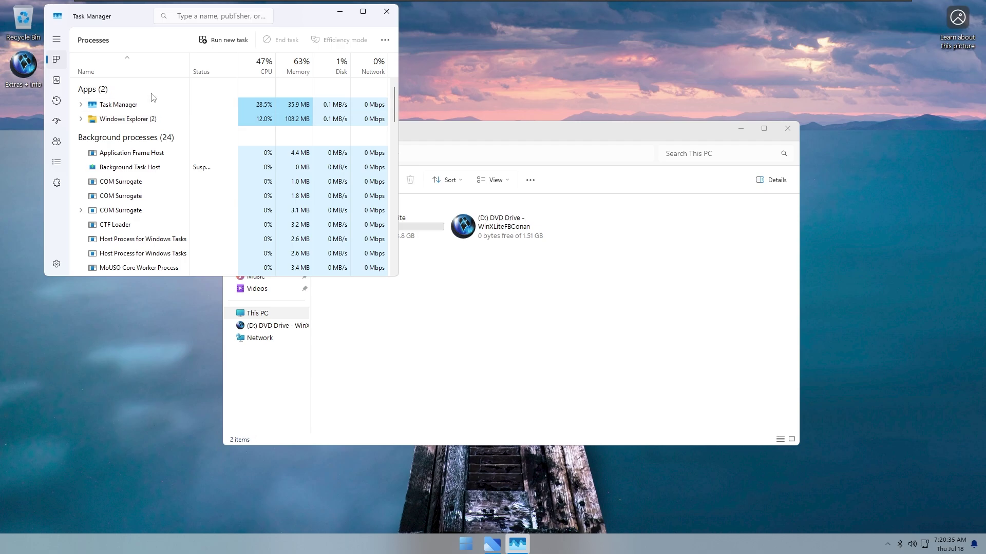
{"action": "right_click", "coordinate": [146, 119]}
{"action": "left_click", "coordinate": [162, 137]}
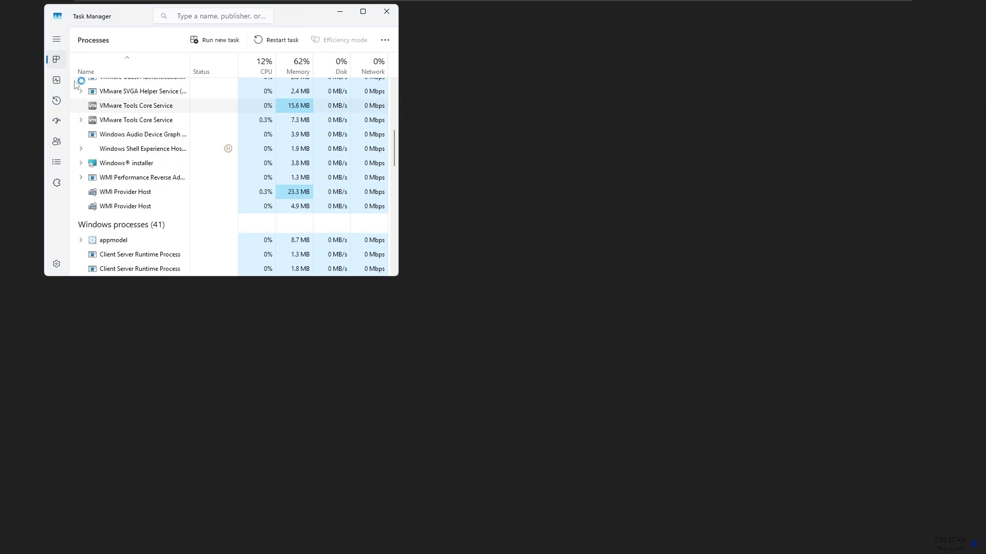
Step: View the CPU and memory performance graphs in Task Manager and return to the process list
{"action": "left_click", "coordinate": [56, 80]}
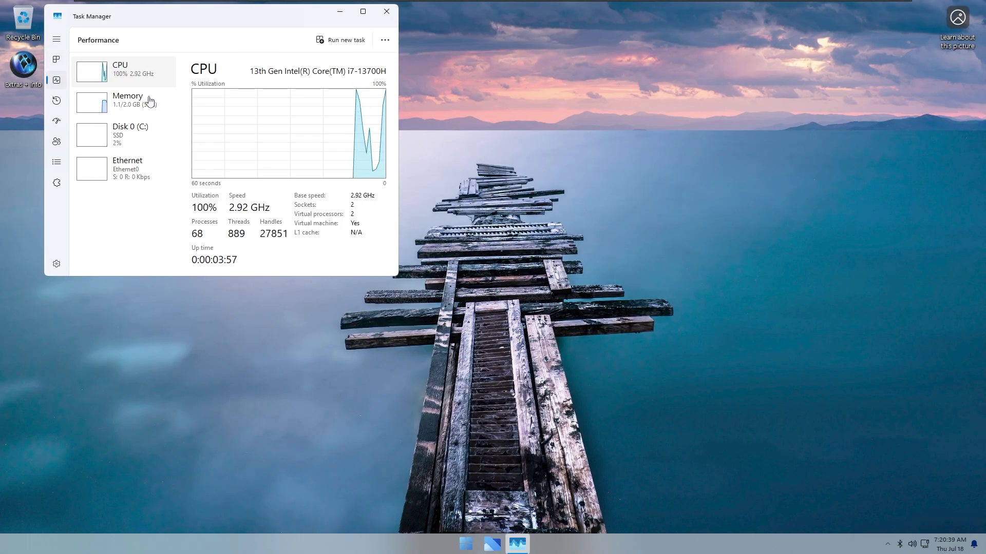
{"action": "left_click", "coordinate": [126, 106]}
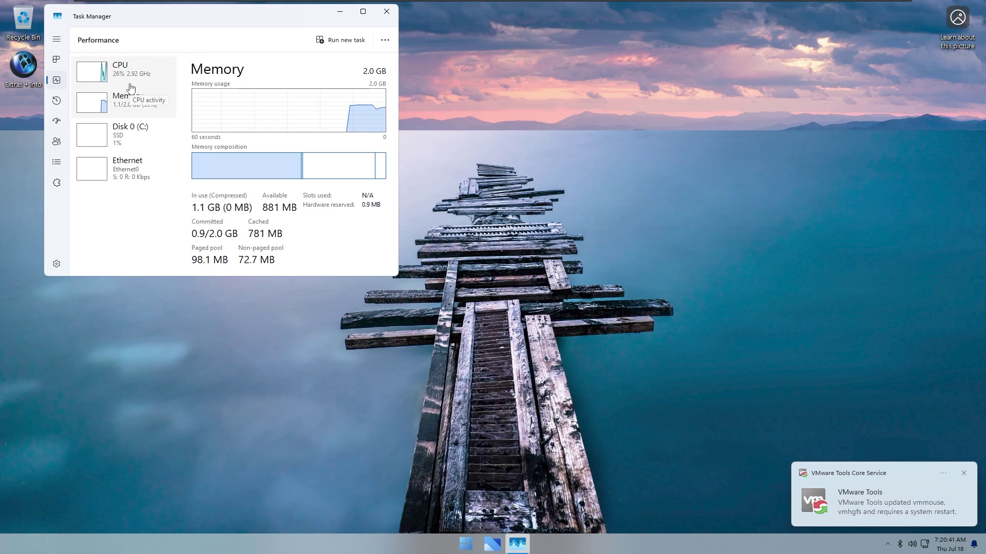
{"action": "left_click", "coordinate": [57, 58]}
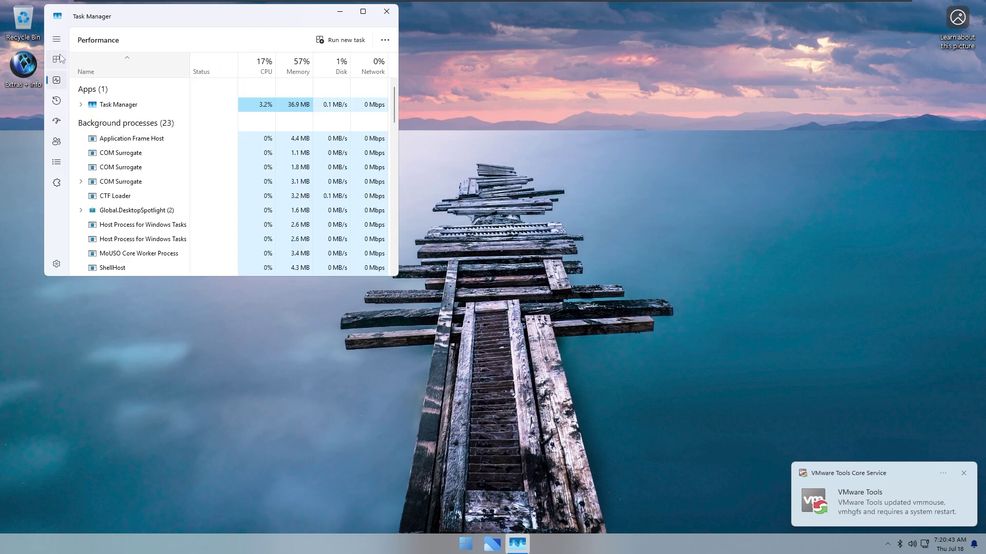
Step: Open the Learn about this picture item and switch the Spotlight wallpaper to The split city
{"action": "left_click", "coordinate": [980, 46]}
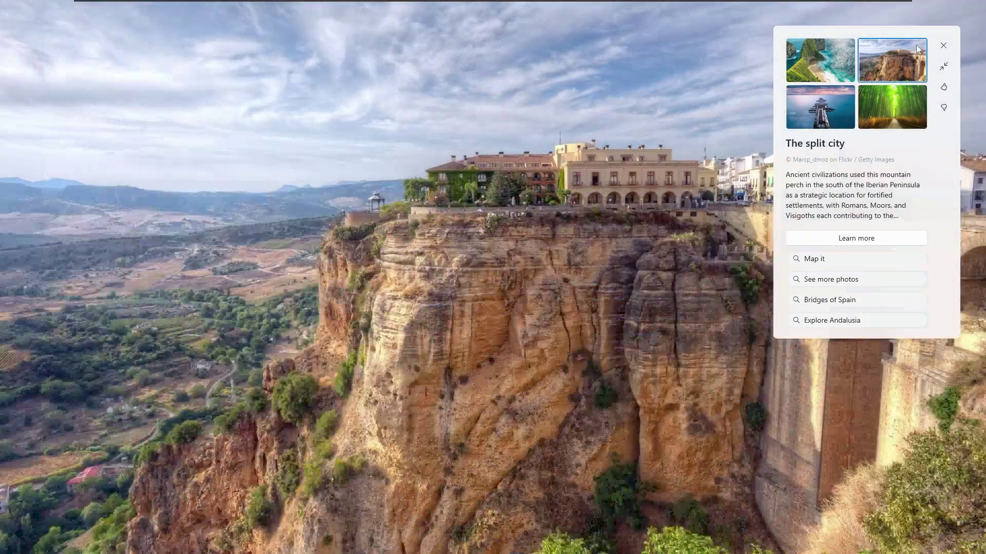
{"action": "left_click", "coordinate": [917, 44]}
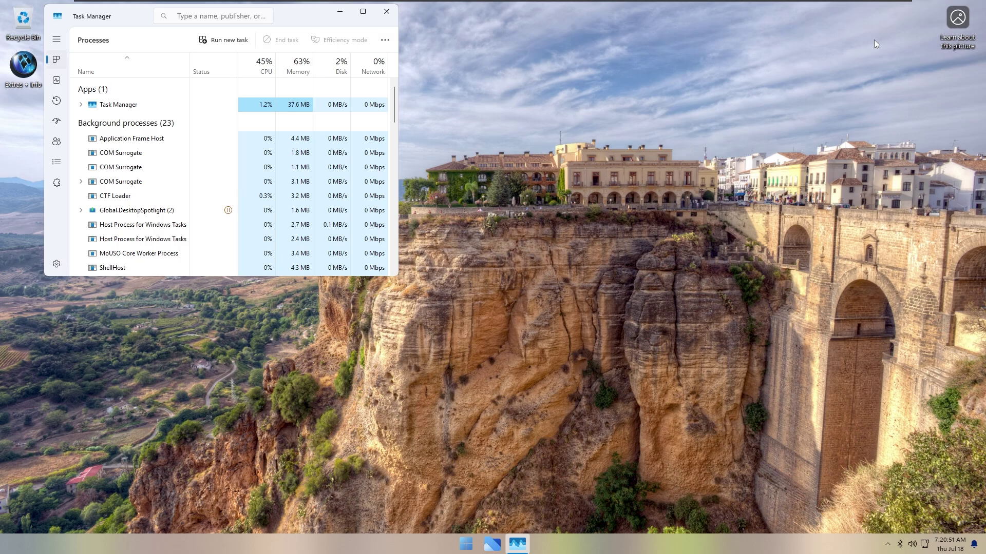
Step: Open the Windows\Resources\Themes folder on the C: drive in File Explorer
{"action": "key", "text": "super+e"}
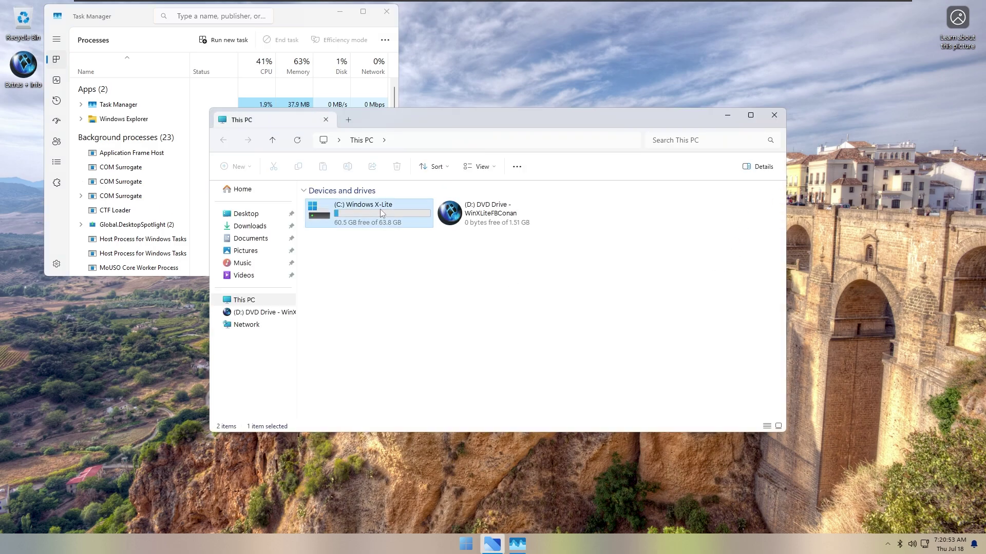
{"action": "double_click", "coordinate": [380, 209]}
{"action": "key", "text": "w"}
{"action": "key", "text": "Return"}
{"action": "key", "text": "r"}
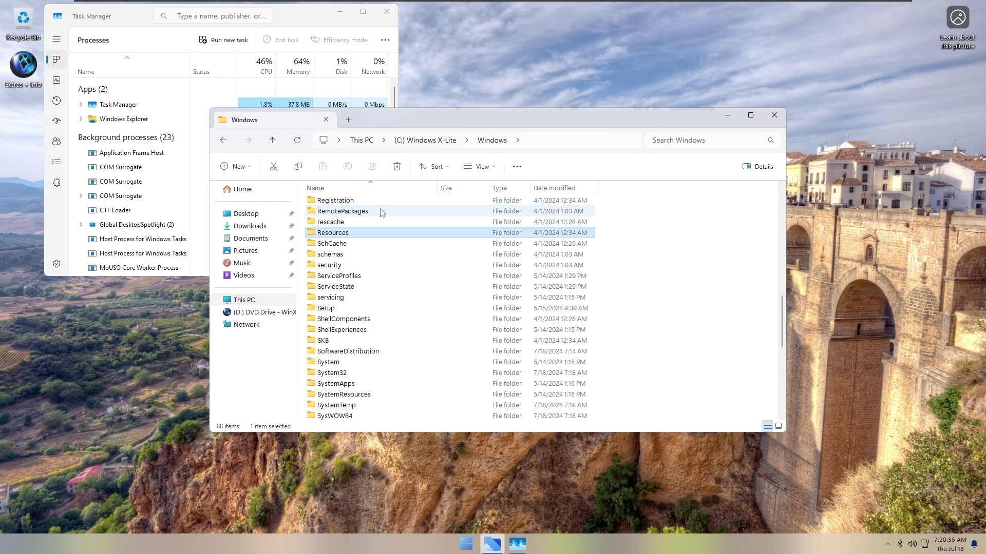
{"action": "key", "text": "Return"}
{"action": "key", "text": "Return"}
Step: Apply aero.theme from the Themes folder
{"action": "key", "text": "Down"}
{"action": "key", "text": "Down"}
{"action": "key", "text": "Down"}
{"action": "key", "text": "Down"}
{"action": "key", "text": "Down"}
{"action": "key", "text": "Down"}
{"action": "key", "text": "Down"}
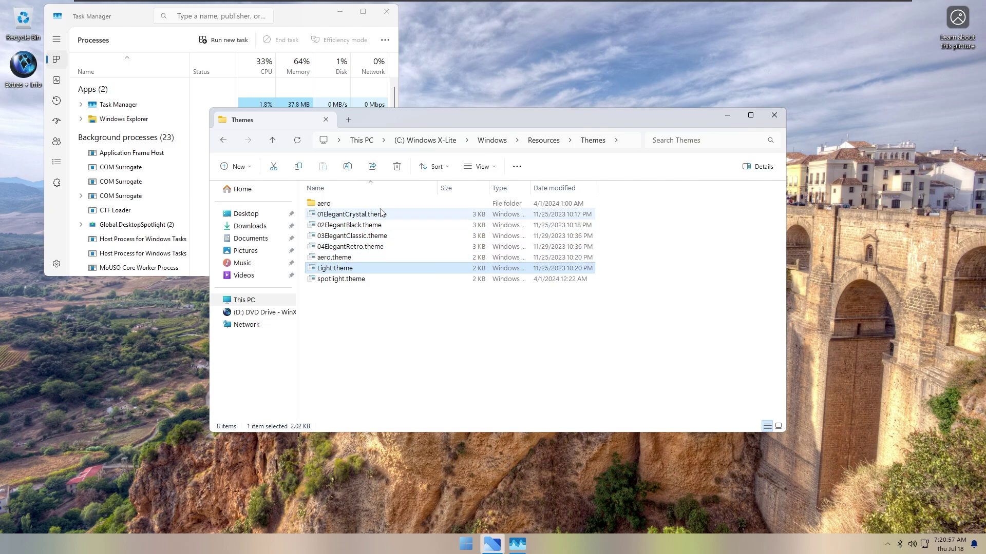
{"action": "key", "text": "Up"}
{"action": "key", "text": "Return"}
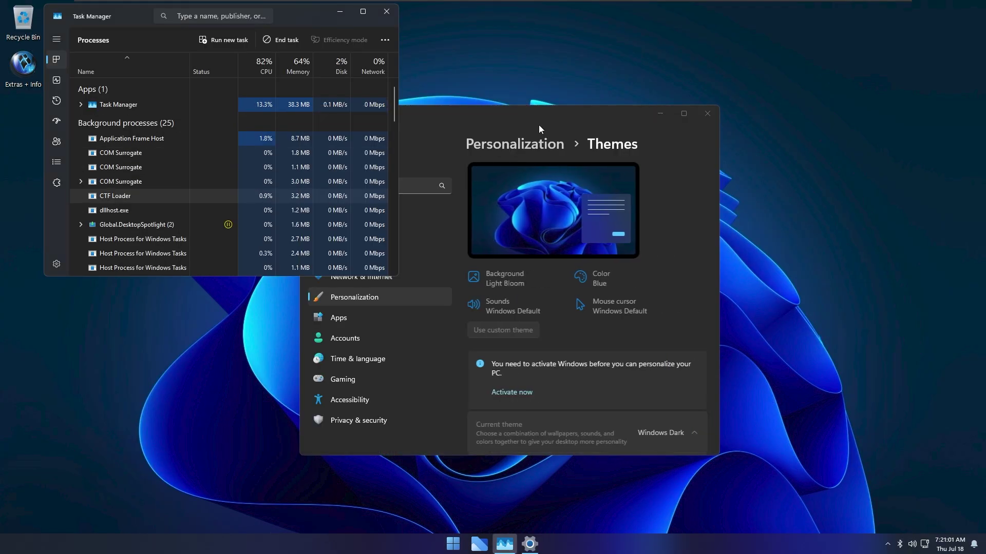
Step: Look through the Apps and Accessibility folders in the Start menu's program list
{"action": "key", "text": "super"}
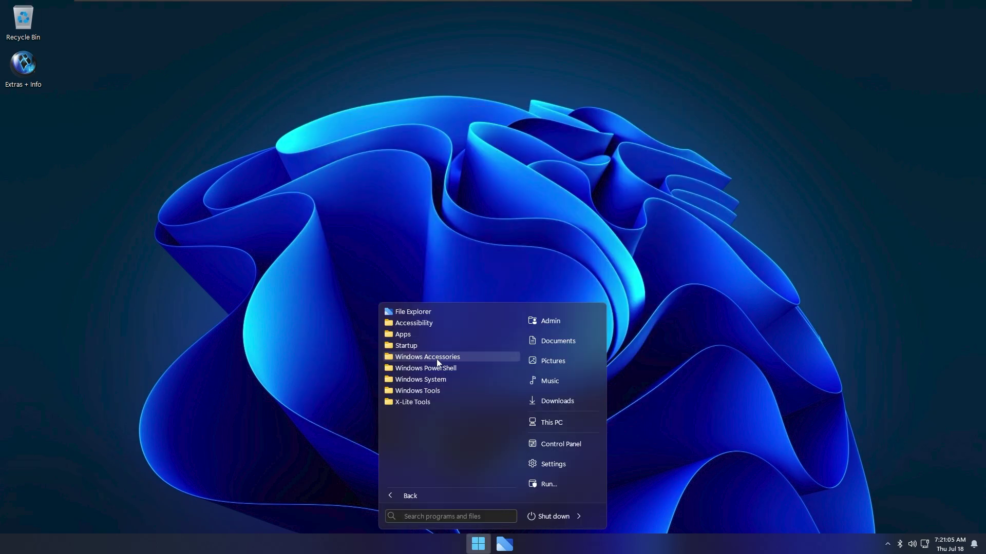
{"action": "left_click", "coordinate": [432, 335]}
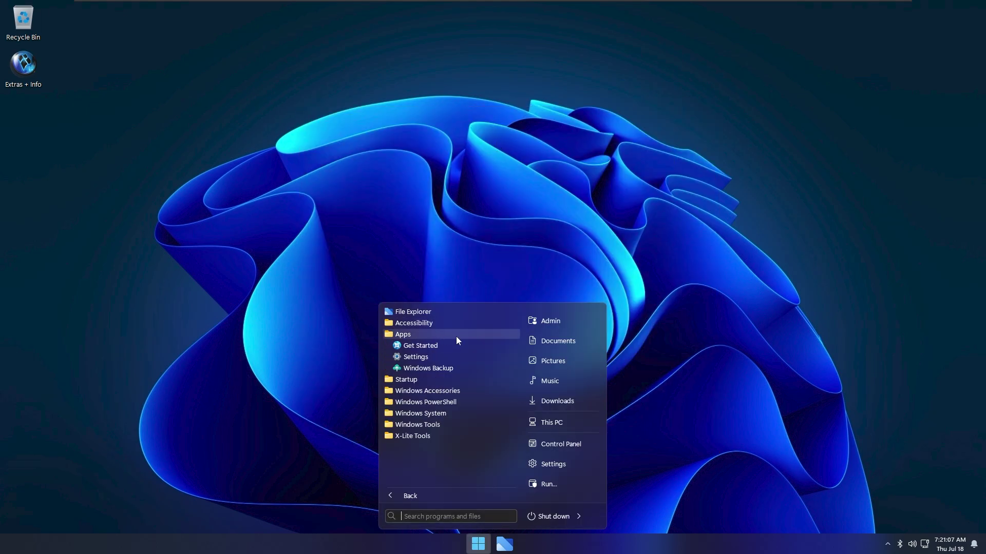
{"action": "left_click", "coordinate": [456, 337]}
{"action": "left_click", "coordinate": [440, 319]}
{"action": "left_click", "coordinate": [439, 319]}
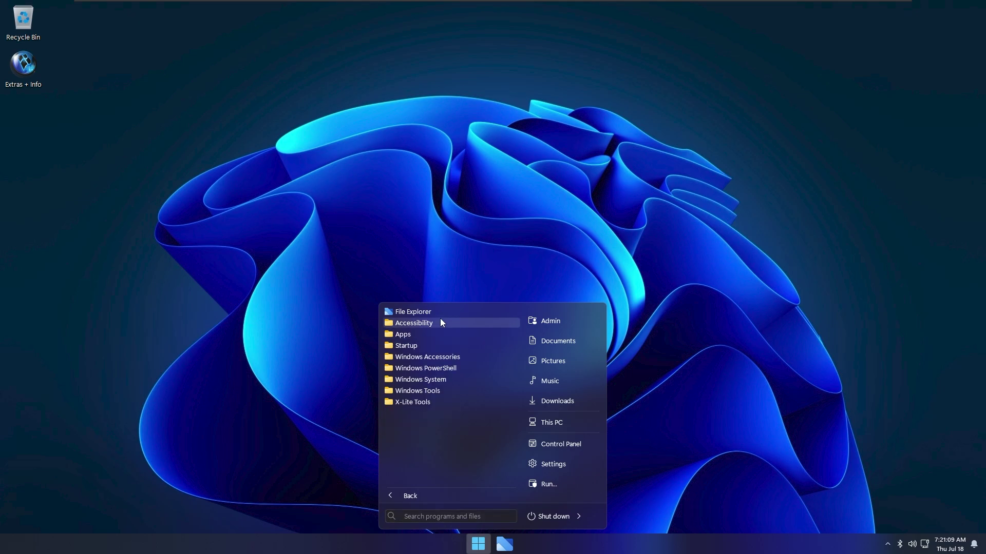
Step: Run File Explorer Transparency On from X-Lite Tools, accept the registration message and check the effect on a This PC window
{"action": "left_click", "coordinate": [468, 403]}
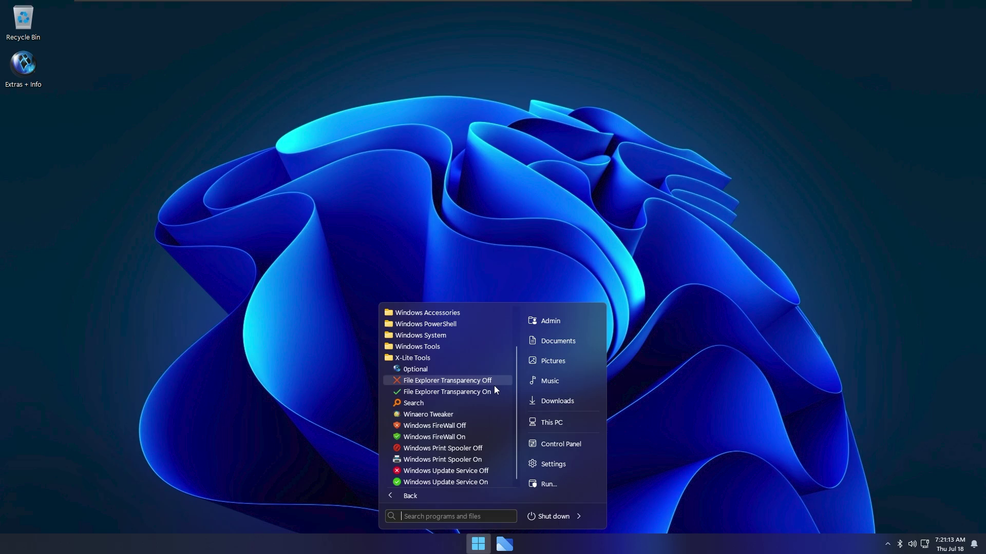
{"action": "left_click", "coordinate": [479, 392]}
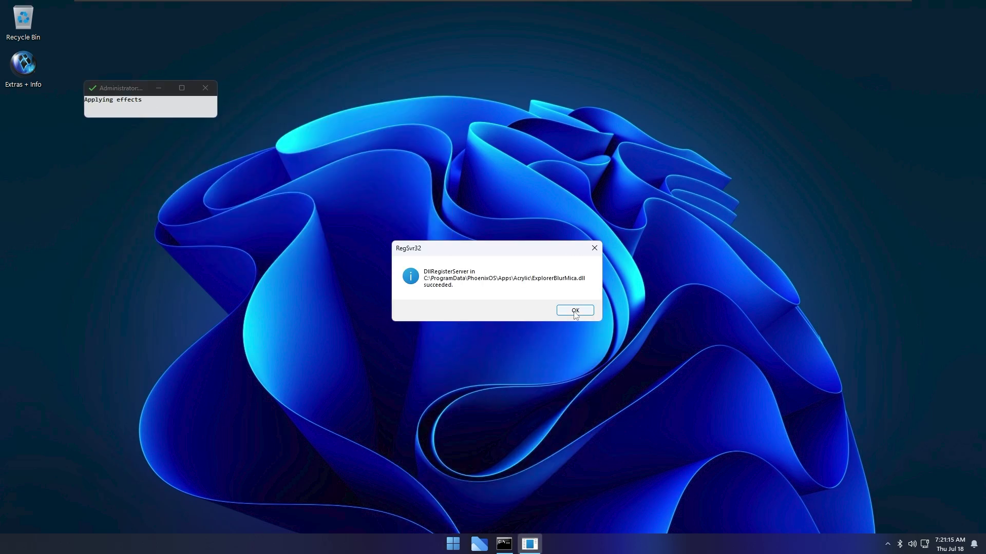
{"action": "left_click", "coordinate": [575, 311]}
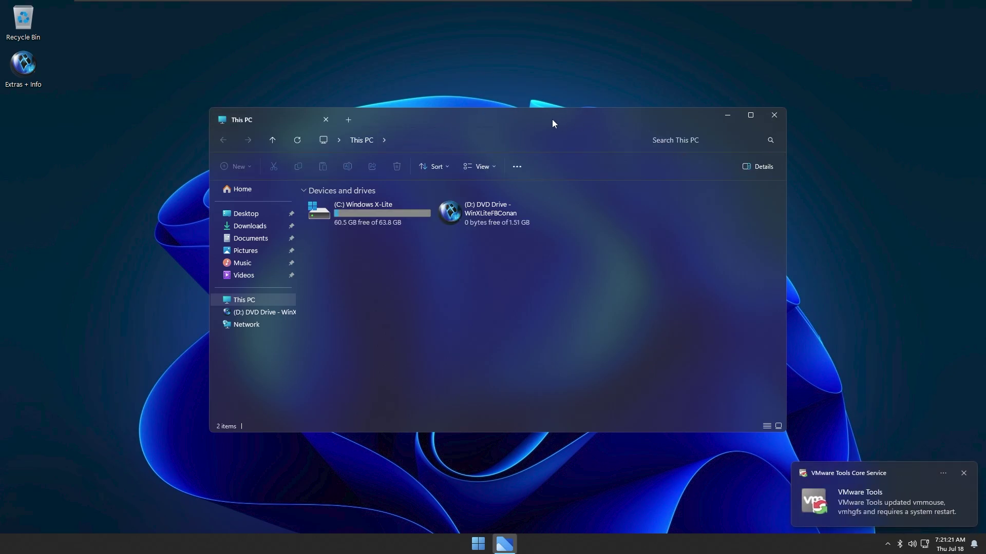
{"action": "left_click_drag", "start_coordinate": [553, 124], "coordinate": [526, 184]}
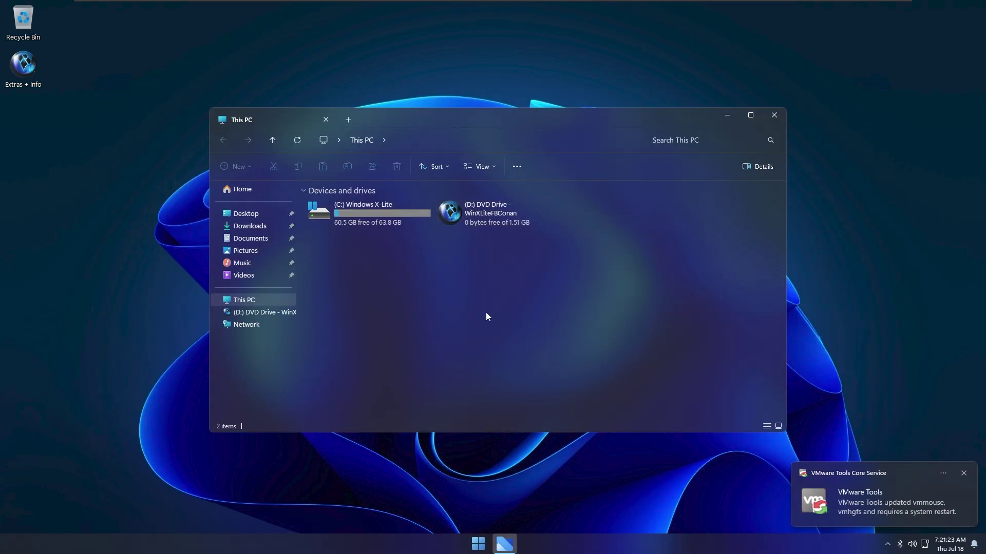
Step: Run File Explorer Transparency Off from X-Lite Tools, accept the message and dismiss the script window
{"action": "key", "text": "super"}
{"action": "left_click", "coordinate": [418, 402]}
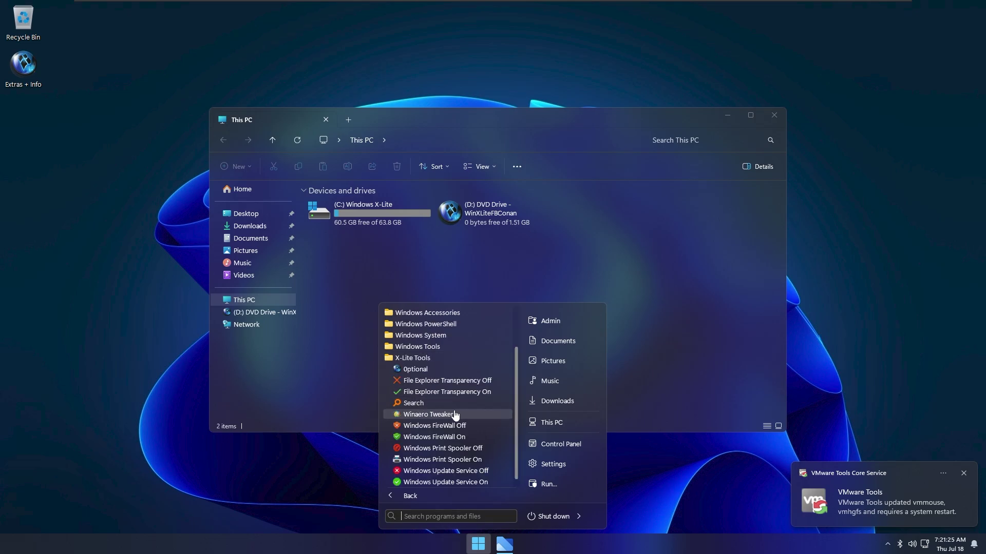
{"action": "left_click", "coordinate": [469, 384]}
{"action": "left_click", "coordinate": [569, 308]}
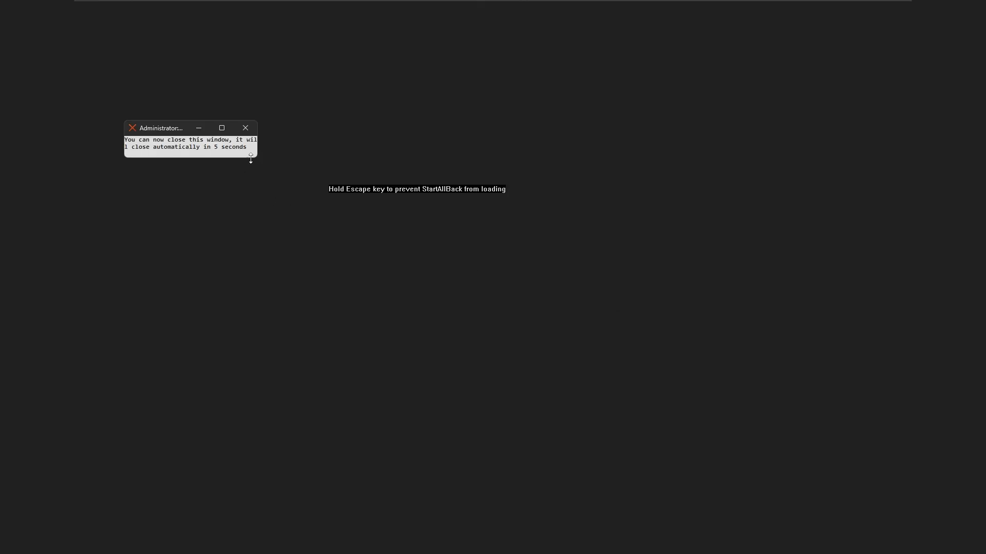
{"action": "left_click", "coordinate": [253, 125]}
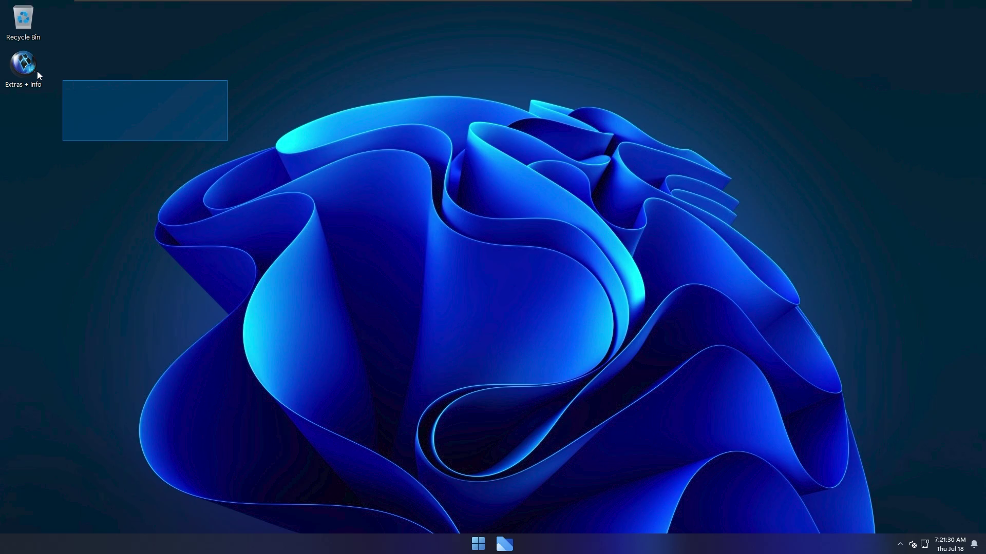
Step: Open the Extras + Info folder and look through the shortcuts in Desktop Shortcuts
{"action": "double_click", "coordinate": [21, 66]}
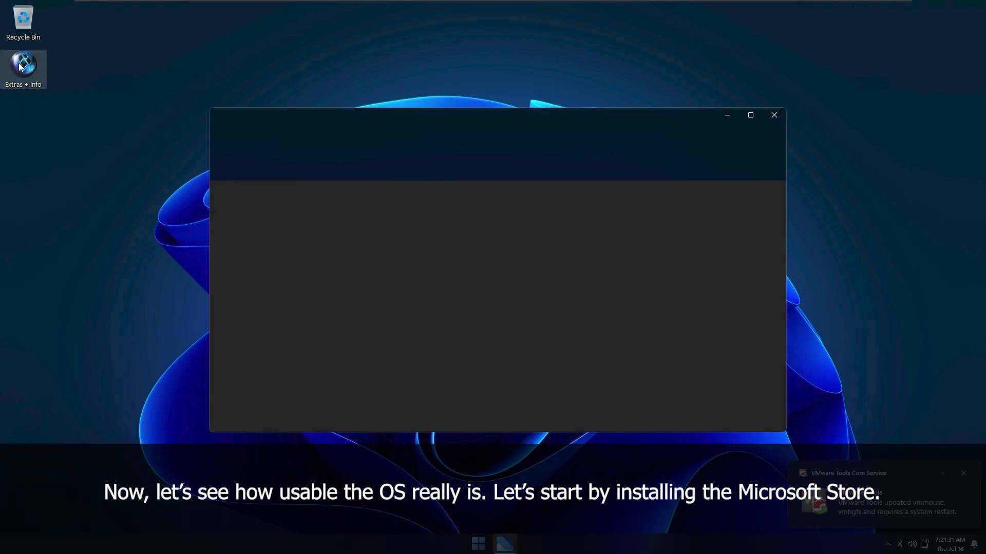
{"action": "double_click", "coordinate": [332, 222]}
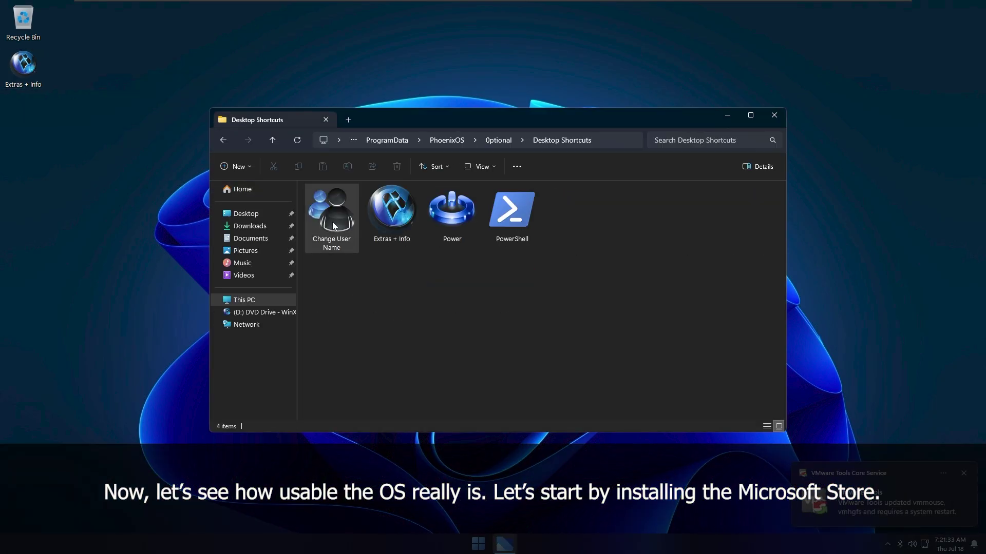
{"action": "key", "text": "Right"}
{"action": "key", "text": "Right"}
{"action": "key", "text": "Right"}
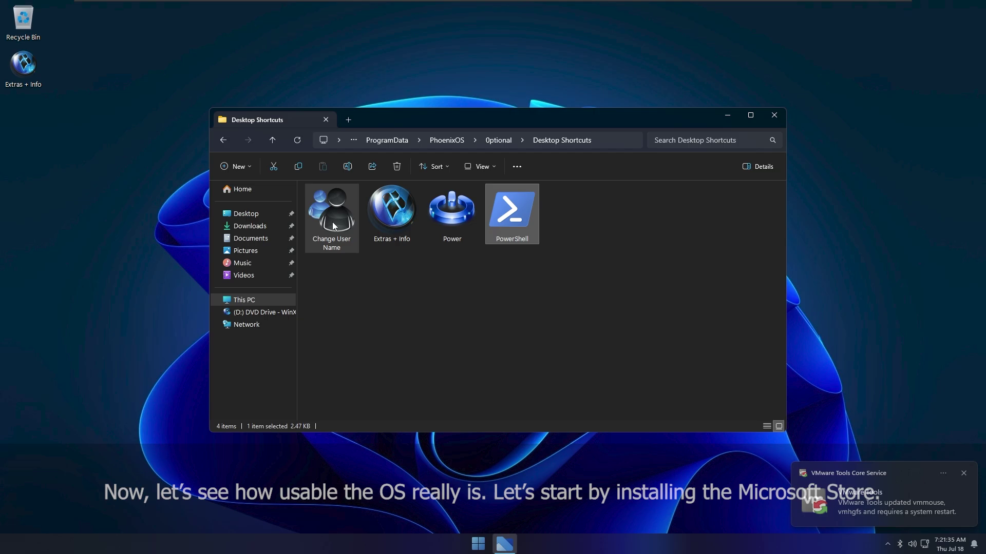
{"action": "key", "text": "Left"}
{"action": "key", "text": "Left"}
Step: Look into the Enable Printing, Fix Xbox Sign In and Guides folders, returning to the 0ptional folder each time
{"action": "key", "text": "alt+Up"}
{"action": "key", "text": "Return"}
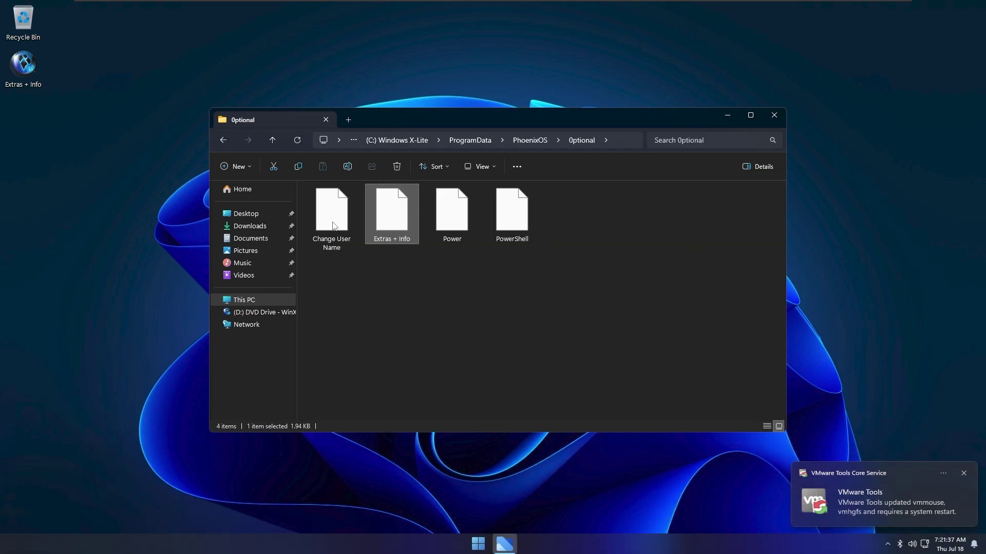
{"action": "key", "text": "alt+Up"}
{"action": "key", "text": "Right"}
{"action": "key", "text": "Return"}
{"action": "key", "text": "alt+Up"}
{"action": "key", "text": "Right"}
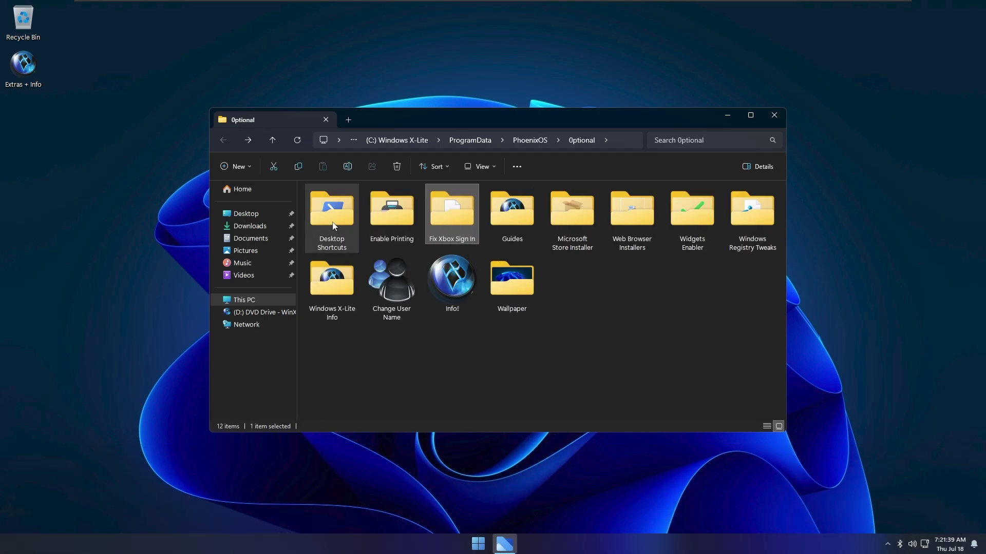
{"action": "key", "text": "Return"}
{"action": "key", "text": "alt+Up"}
{"action": "key", "text": "Right"}
{"action": "key", "text": "Return"}
{"action": "key", "text": "alt+Up"}
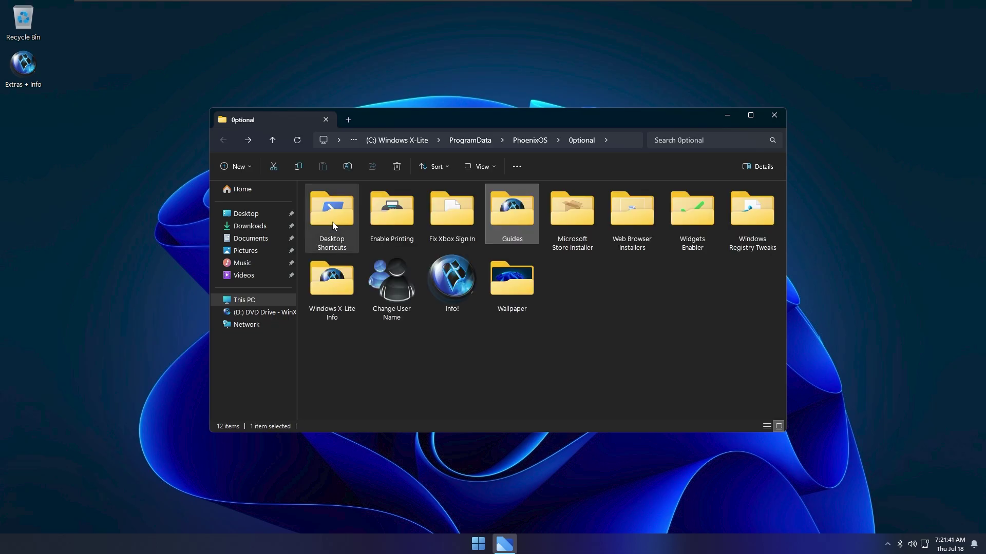
Step: Install Microsoft Store from the package in the Microsoft Store Installer folder, proceeding over the metered connection
{"action": "key", "text": "Right"}
{"action": "key", "text": "Return"}
{"action": "key", "text": "Right"}
{"action": "key", "text": "Return"}
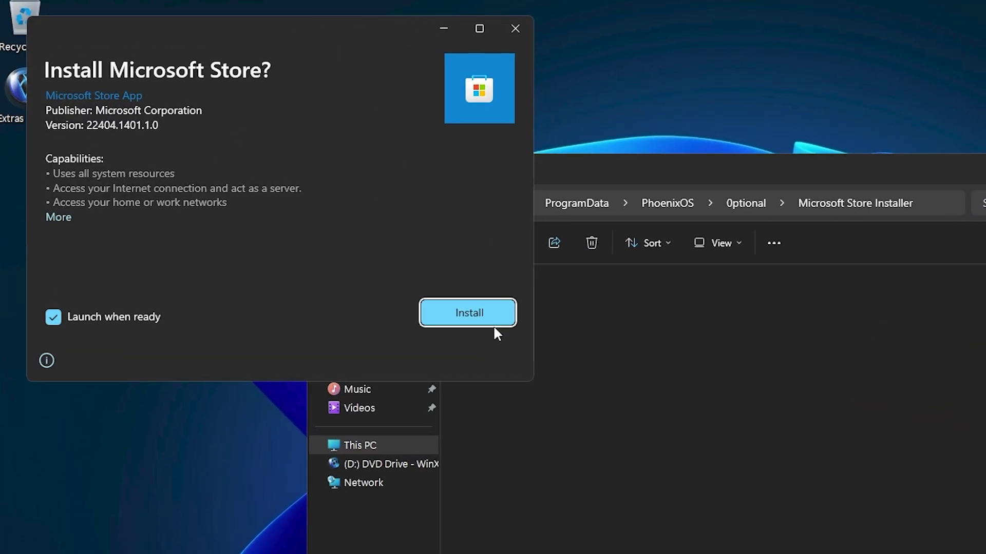
{"action": "left_click", "coordinate": [493, 325]}
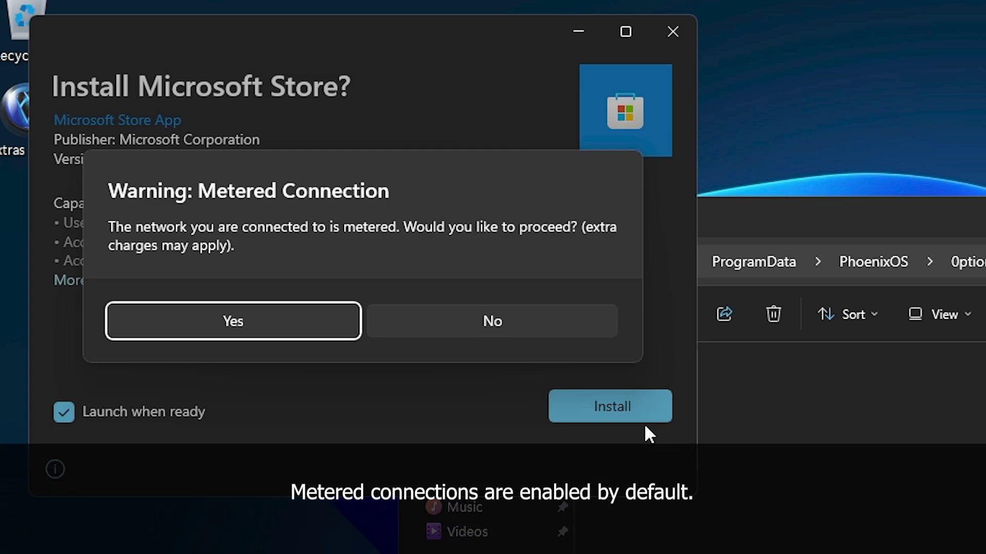
{"action": "key", "text": "Return"}
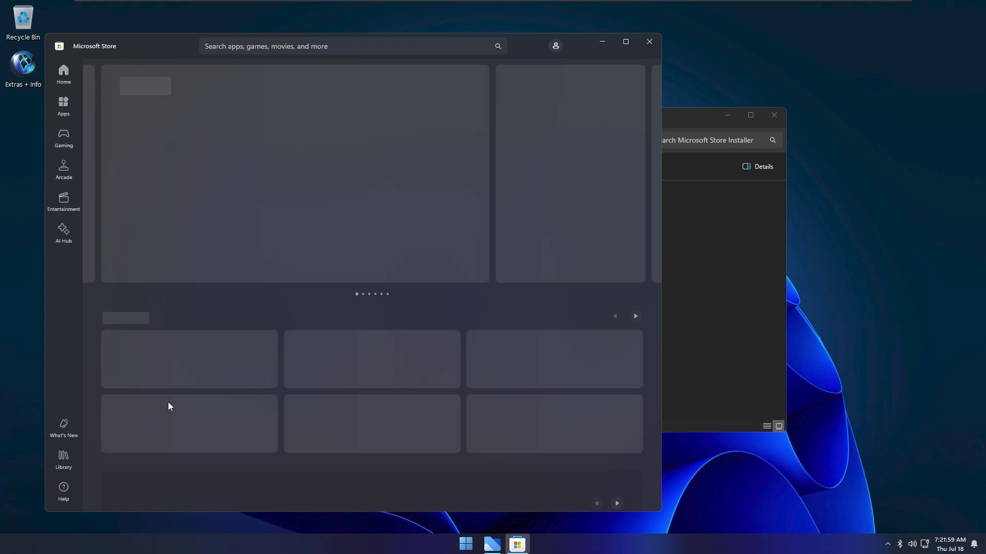
Step: Open the Microsoft Store Library, review the listed apps, request app updates and close the Store
{"action": "left_click", "coordinate": [71, 458]}
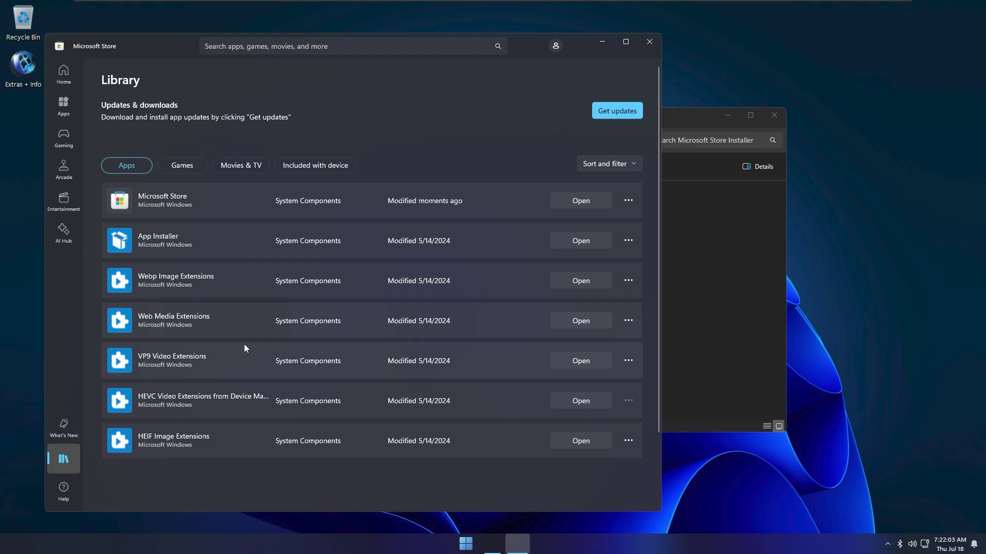
{"action": "scroll", "coordinate": [418, 266], "scroll_direction": "down", "scroll_amount": 2}
{"action": "scroll", "coordinate": [510, 222], "scroll_direction": "up", "scroll_amount": 2}
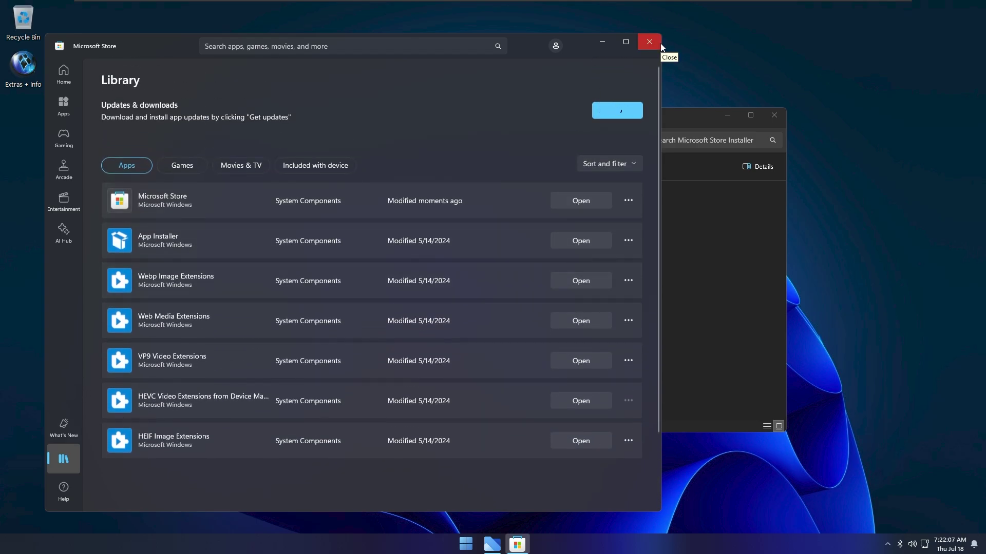
{"action": "left_click", "coordinate": [660, 46]}
Step: Open the MS_Store.msix package again and test launching Microsoft Store from it, cancelling the reinstallation
{"action": "double_click", "coordinate": [341, 211]}
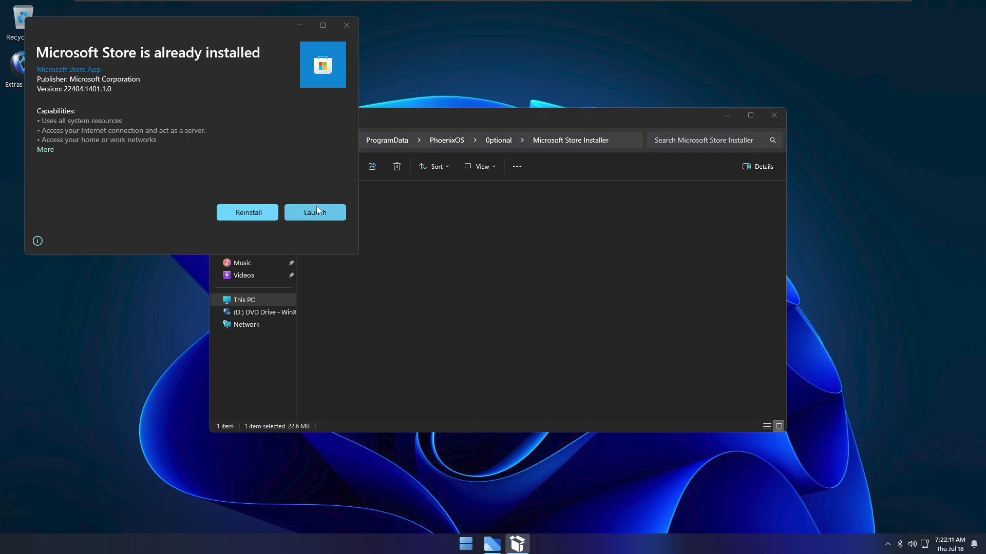
{"action": "left_click", "coordinate": [316, 207]}
{"action": "left_click", "coordinate": [650, 39]}
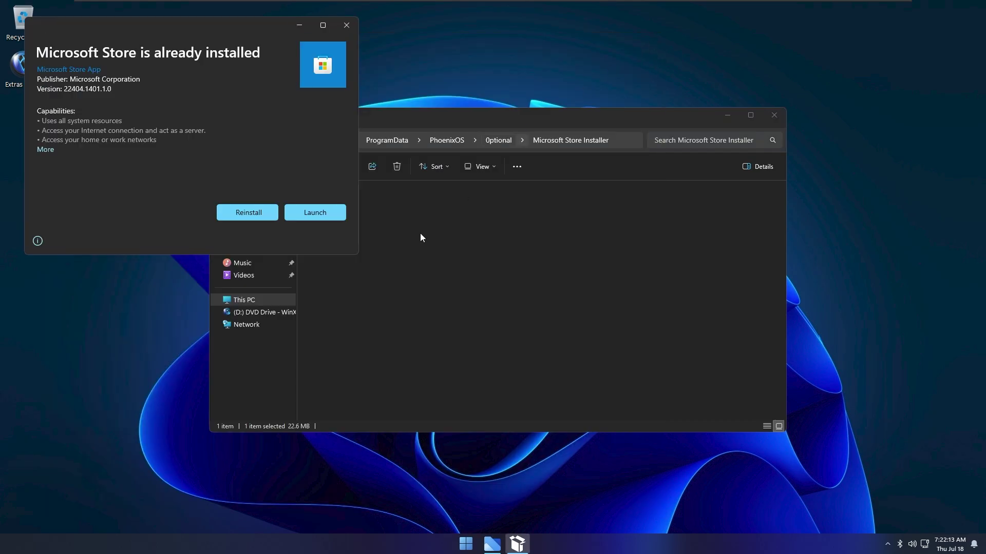
{"action": "left_click", "coordinate": [254, 213]}
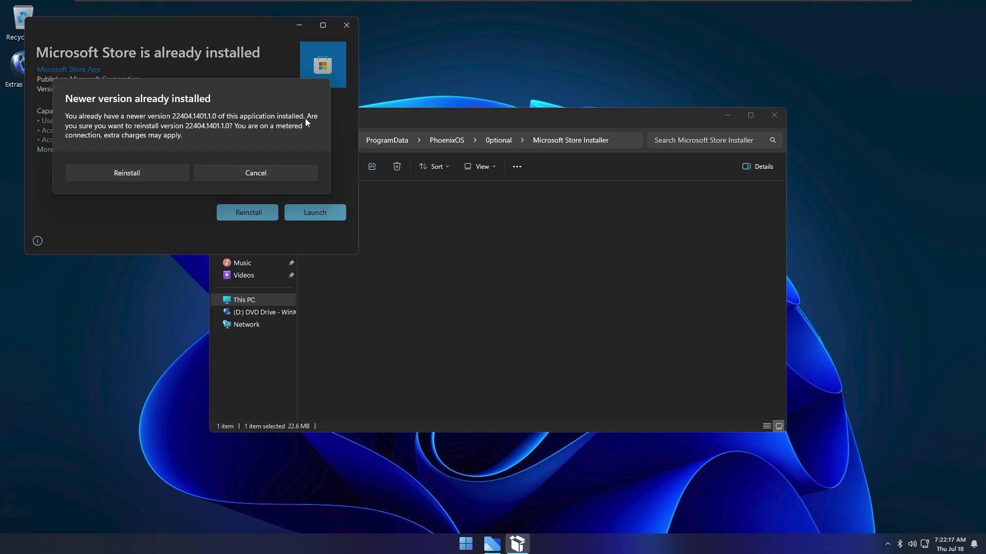
{"action": "left_click", "coordinate": [289, 175]}
{"action": "left_click", "coordinate": [331, 206]}
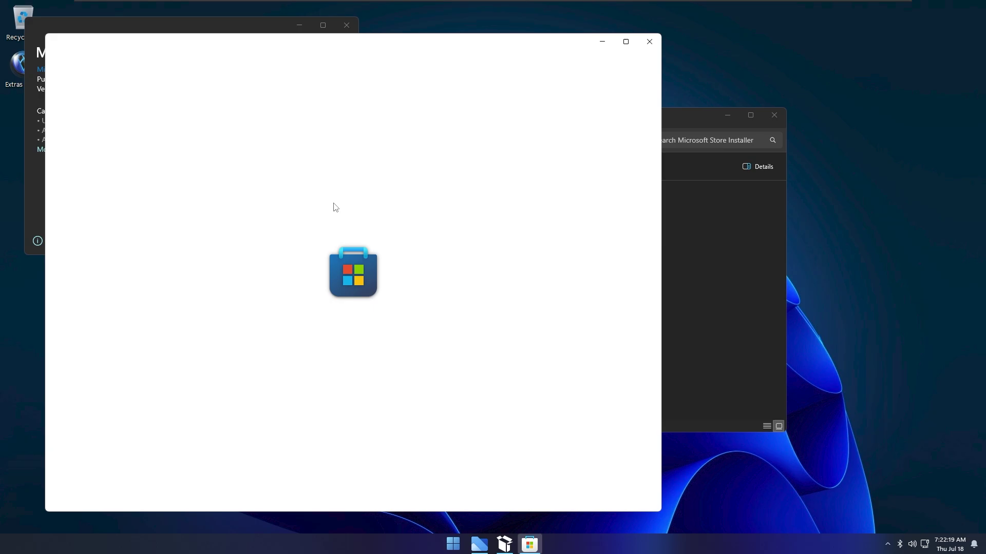
Step: Search the Start menu for store, then close the installer window and return to the 0ptional folder
{"action": "key", "text": "super"}
{"action": "type", "text": "store"}
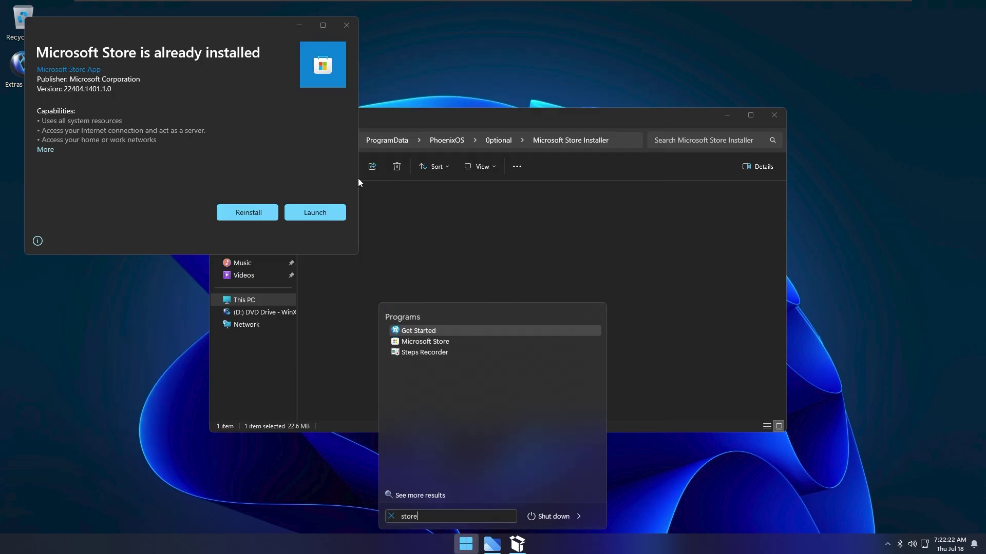
{"action": "key", "text": "Escape"}
{"action": "key", "text": "Escape"}
{"action": "key", "text": "alt+F4"}
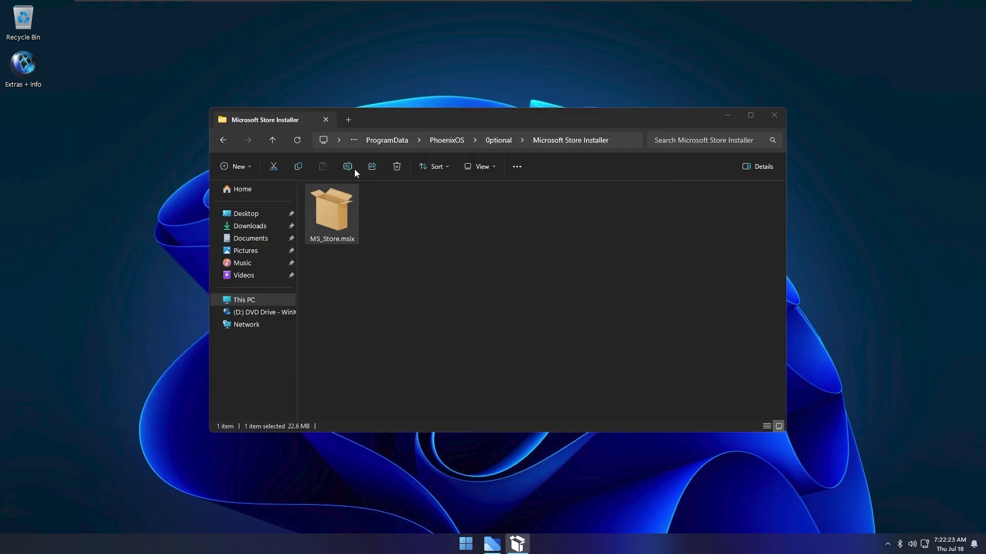
{"action": "left_click", "coordinate": [414, 263]}
{"action": "key", "text": "alt+Left"}
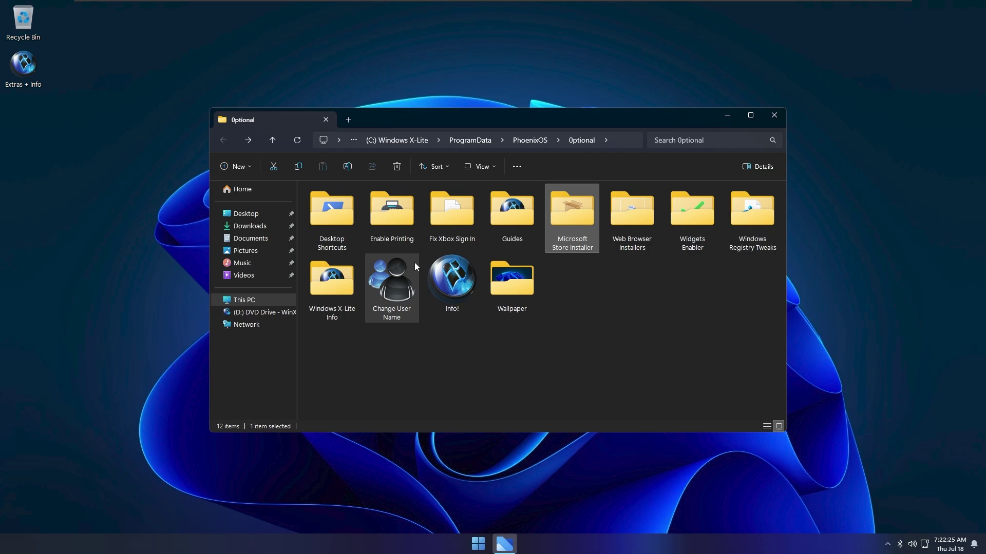
Step: Search Windows Settings for metered, clear the search and close Settings
{"action": "key", "text": "super+i"}
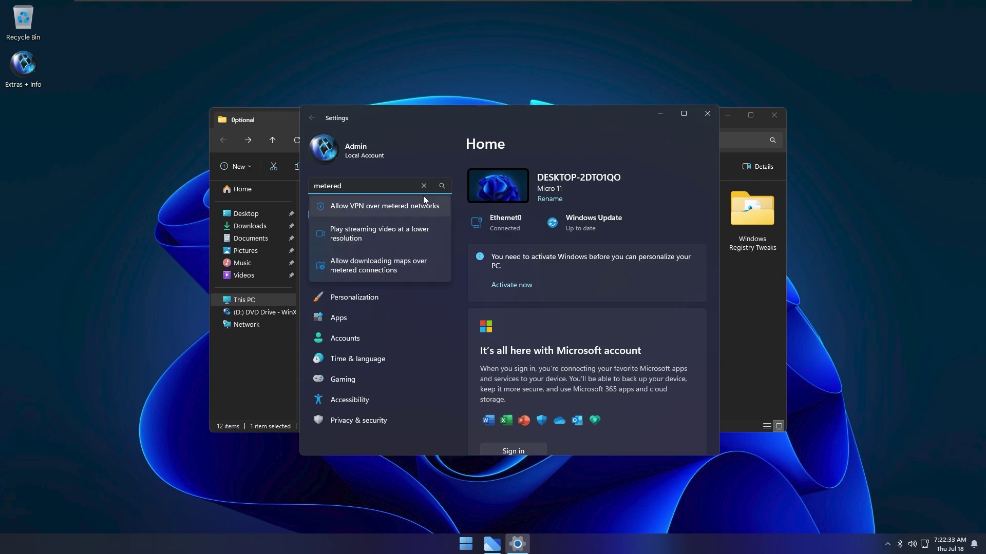
{"action": "key", "text": "Escape"}
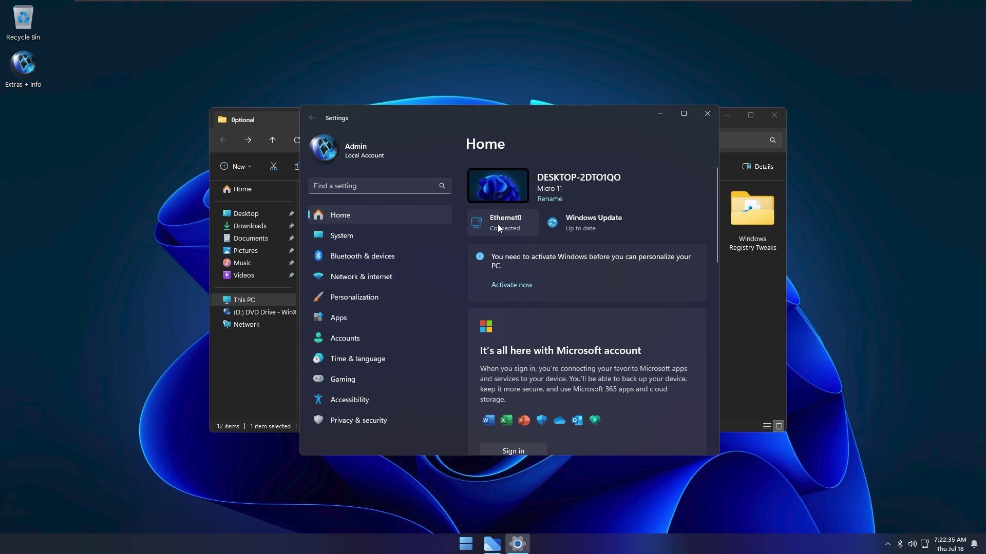
{"action": "key", "text": "alt+F4"}
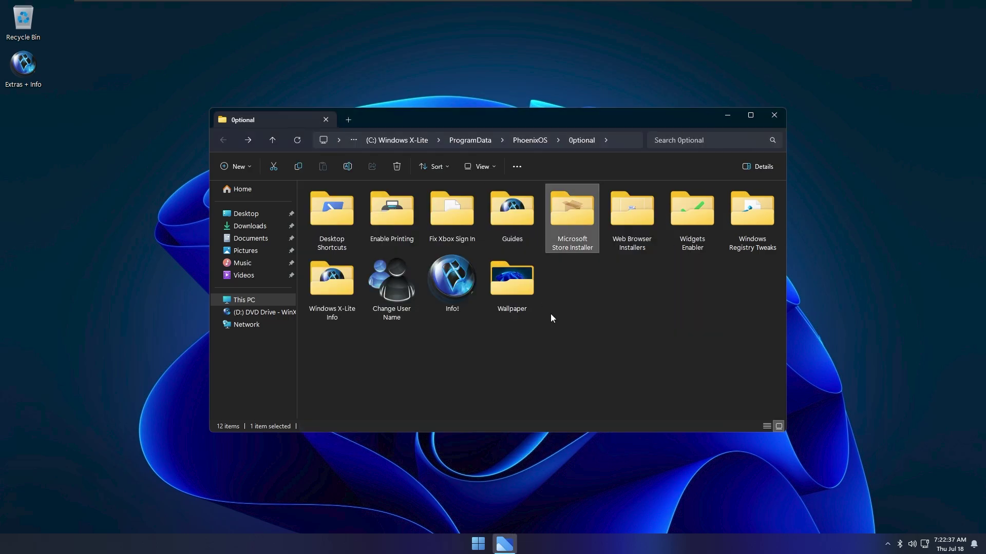
Step: Run Edge Installer.exe from the Web Browser Installers folder
{"action": "double_click", "coordinate": [615, 243]}
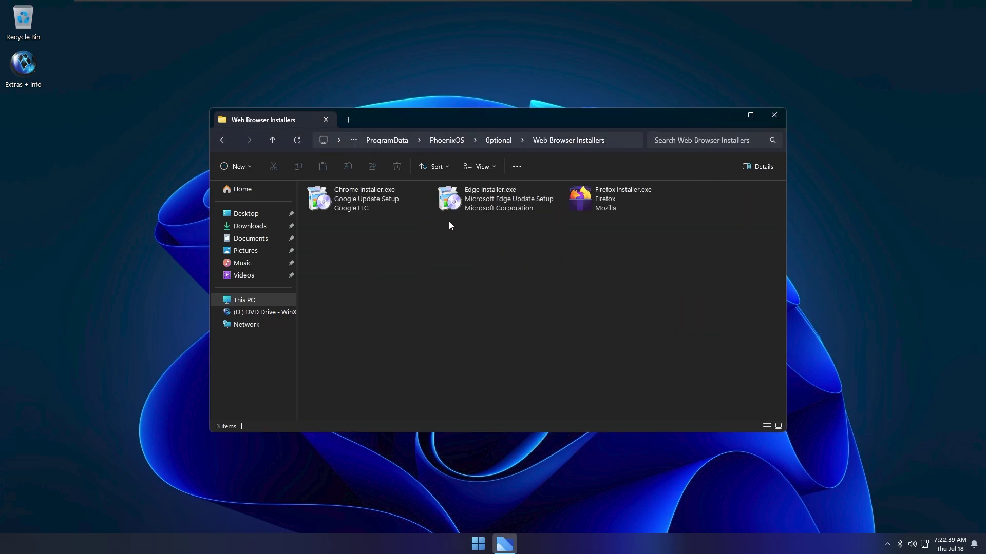
{"action": "key", "text": "alt+Left"}
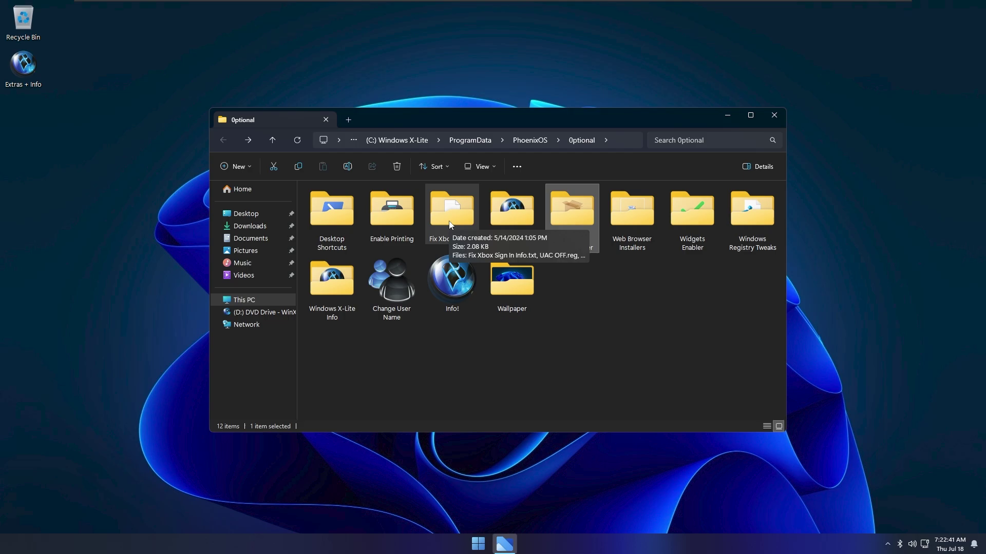
{"action": "double_click", "coordinate": [635, 227]}
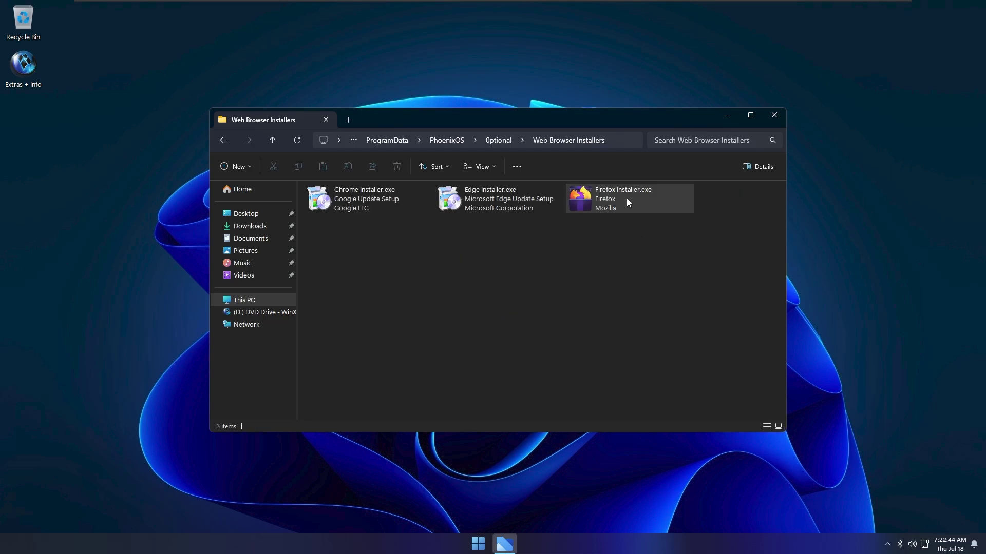
{"action": "double_click", "coordinate": [498, 205]}
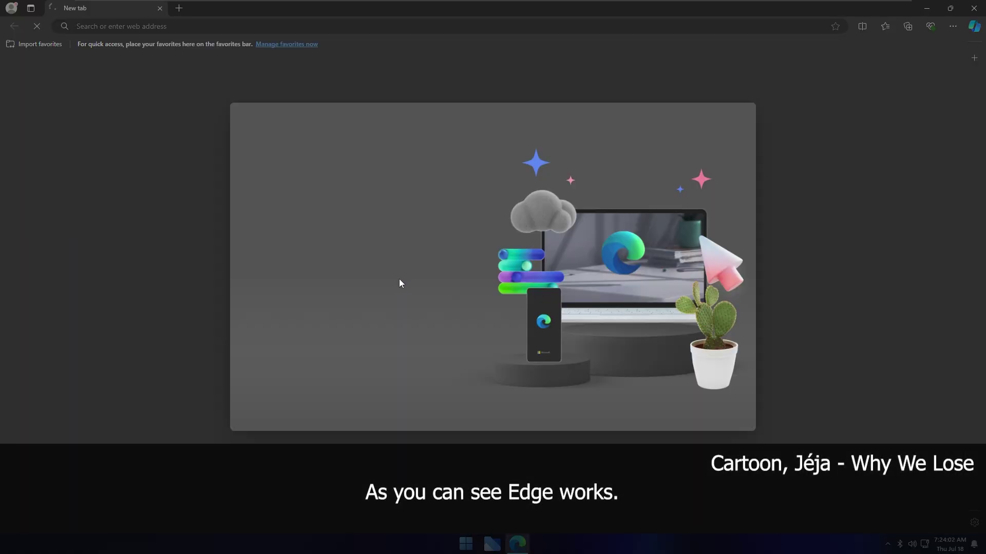
Step: Get through Edge's first-run setup, confirming the browsing-data page and continuing without Google data
{"action": "left_click", "coordinate": [422, 377]}
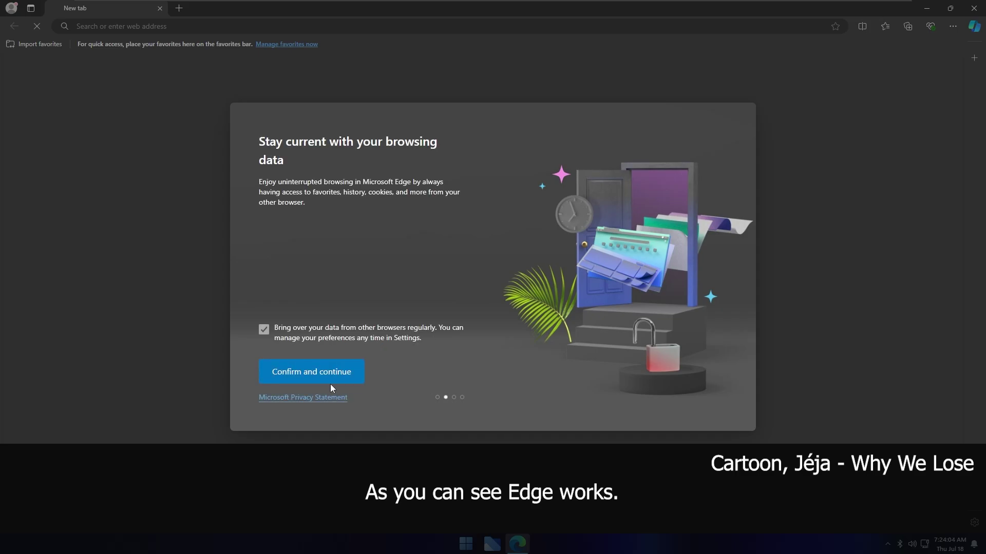
{"action": "left_click", "coordinate": [330, 381]}
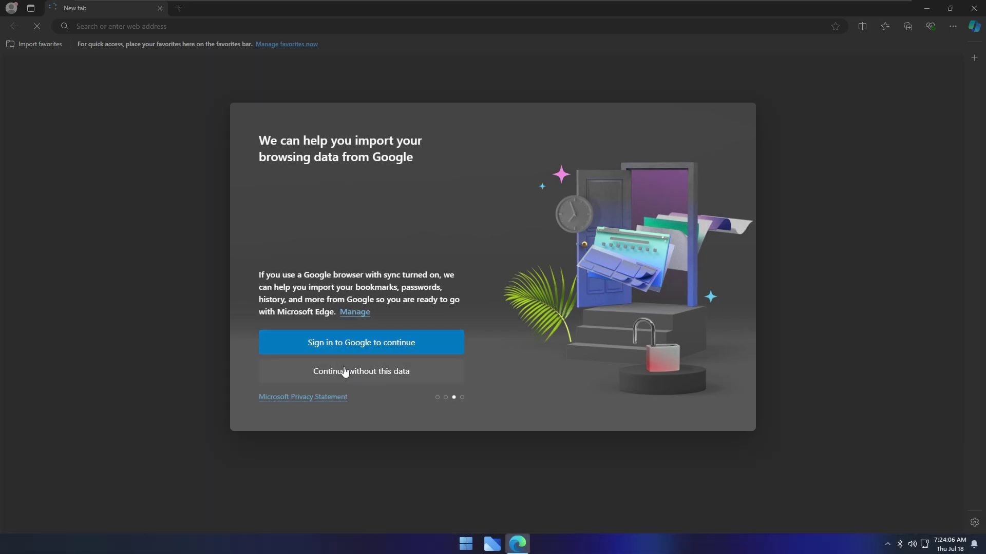
{"action": "left_click", "coordinate": [346, 372]}
{"action": "left_click", "coordinate": [346, 371]}
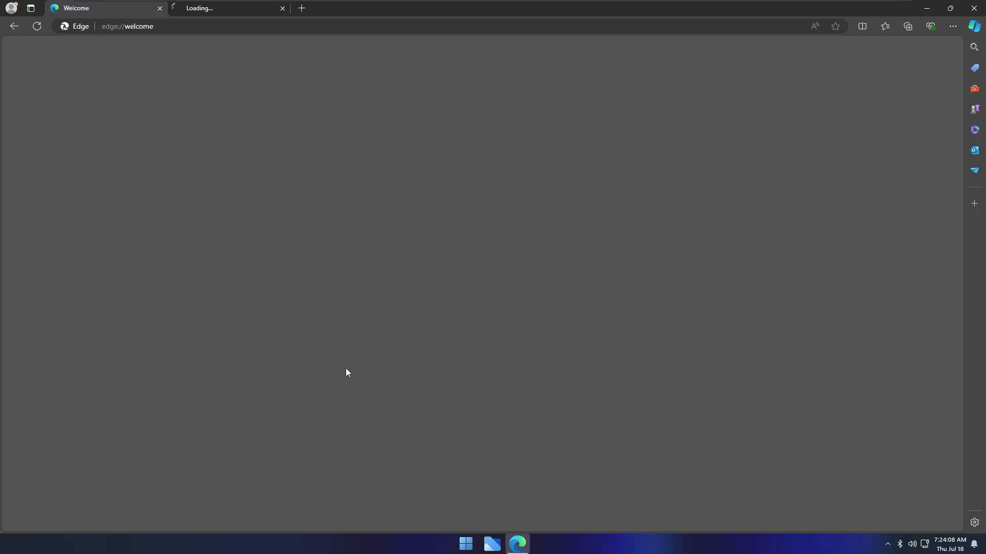
Step: Search the web for ublock origin, close the extra welcome tab and open the extension's Microsoft Edge Add-ons page
{"action": "type", "text": "ublock origin"}
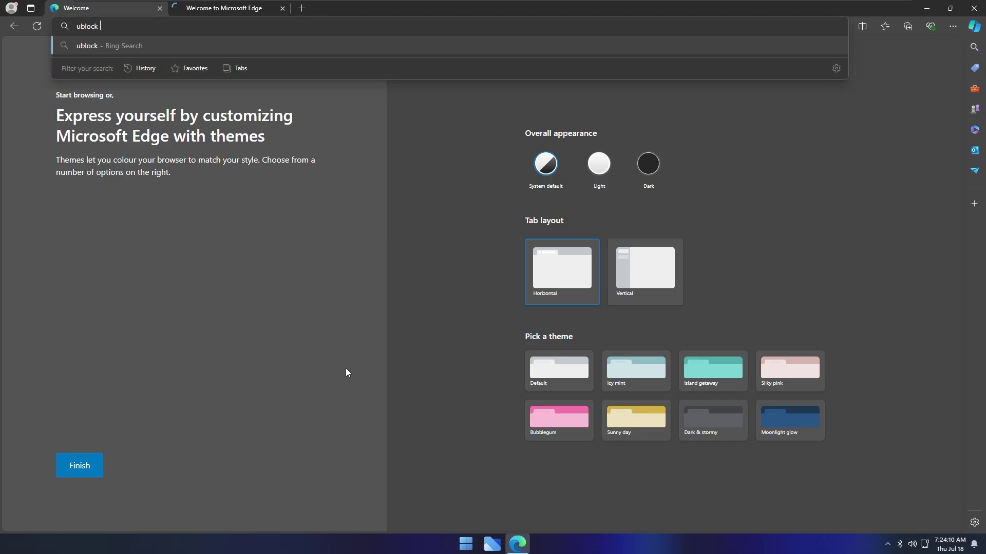
{"action": "key", "text": "Return"}
{"action": "key", "text": "ctrl+w"}
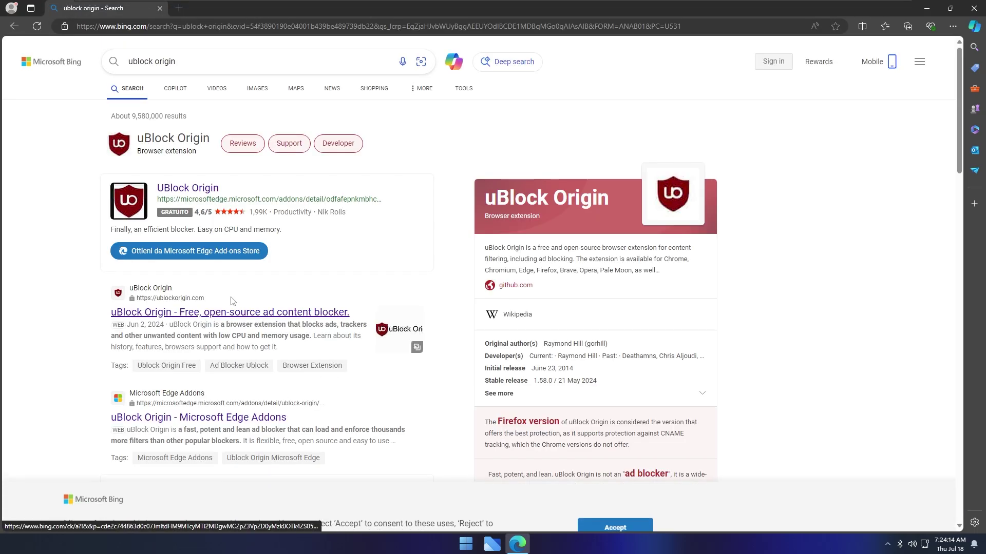
{"action": "scroll", "coordinate": [198, 239], "scroll_direction": "down", "scroll_amount": 4}
{"action": "scroll", "coordinate": [199, 239], "scroll_direction": "down", "scroll_amount": 3}
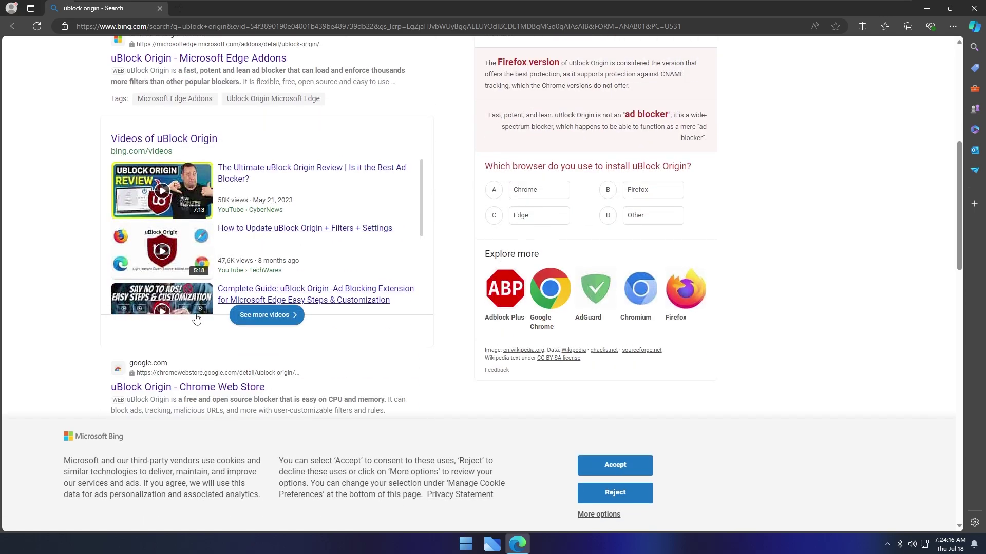
{"action": "scroll", "coordinate": [183, 267], "scroll_direction": "up", "scroll_amount": 4}
{"action": "left_click", "coordinate": [183, 266]}
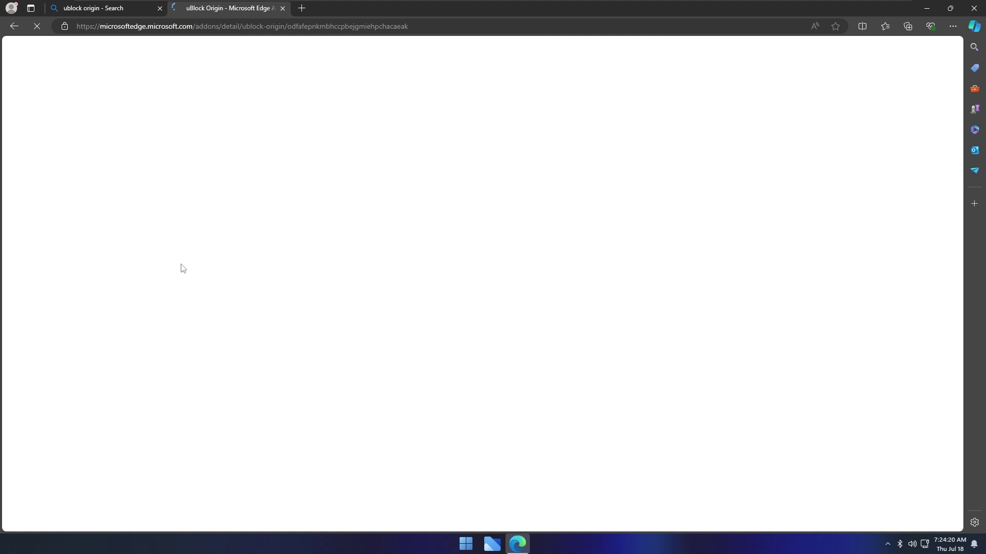
Step: Install the uBlock Origin extension in Edge and show its icon in the toolbar
{"action": "left_click", "coordinate": [729, 128]}
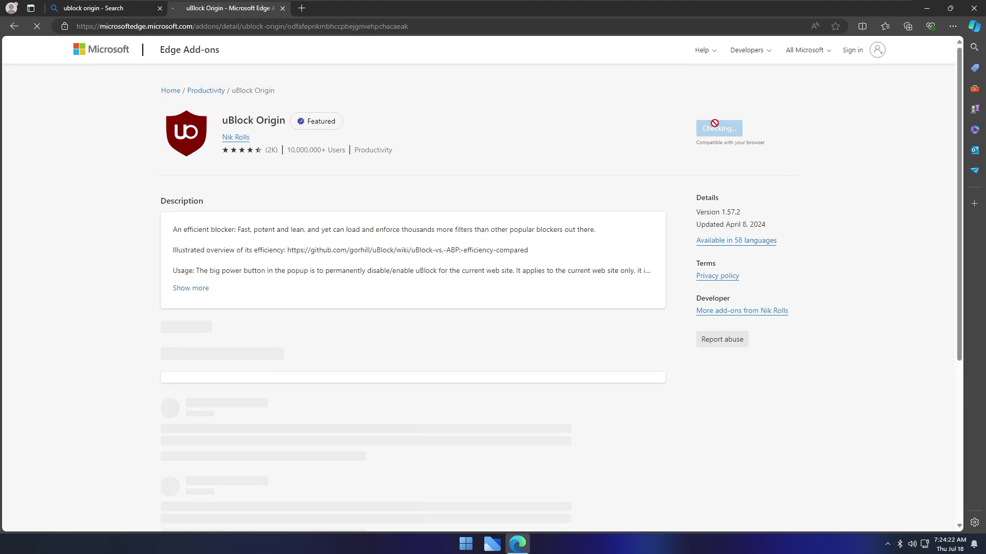
{"action": "left_click", "coordinate": [511, 121]}
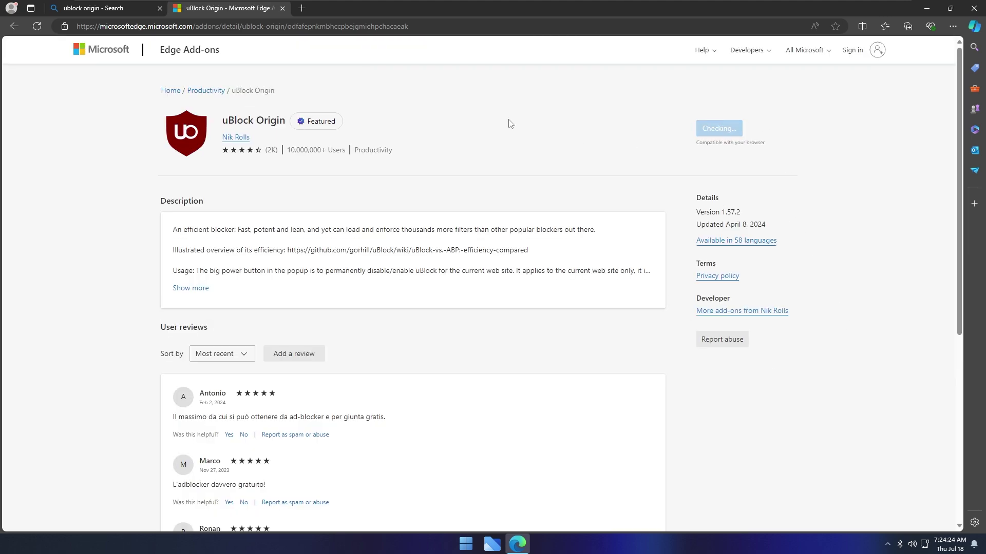
{"action": "key", "text": "ctrl+l"}
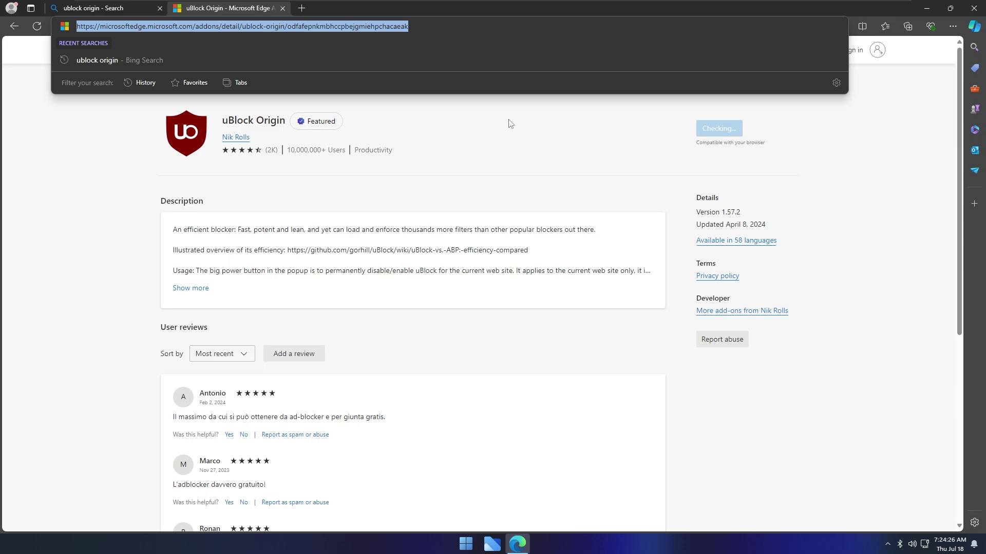
{"action": "type", "text": "window"}
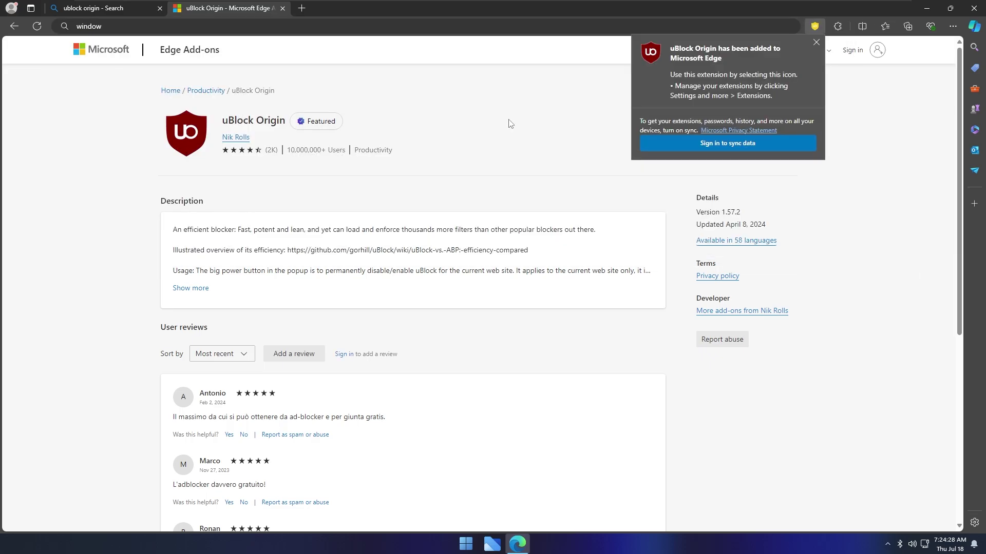
{"action": "left_click", "coordinate": [838, 25]}
{"action": "left_click", "coordinate": [820, 64]}
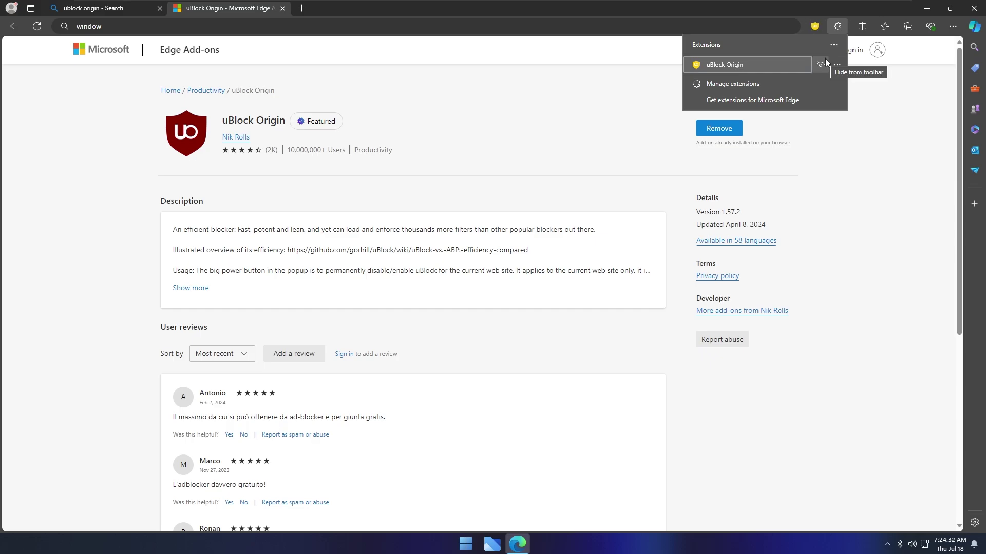
Step: Go to windowsxlite.com and close the uBlock Origin search tab
{"action": "key", "text": "ctrl+l"}
{"action": "key", "text": "End"}
{"action": "type", "text": "s"}
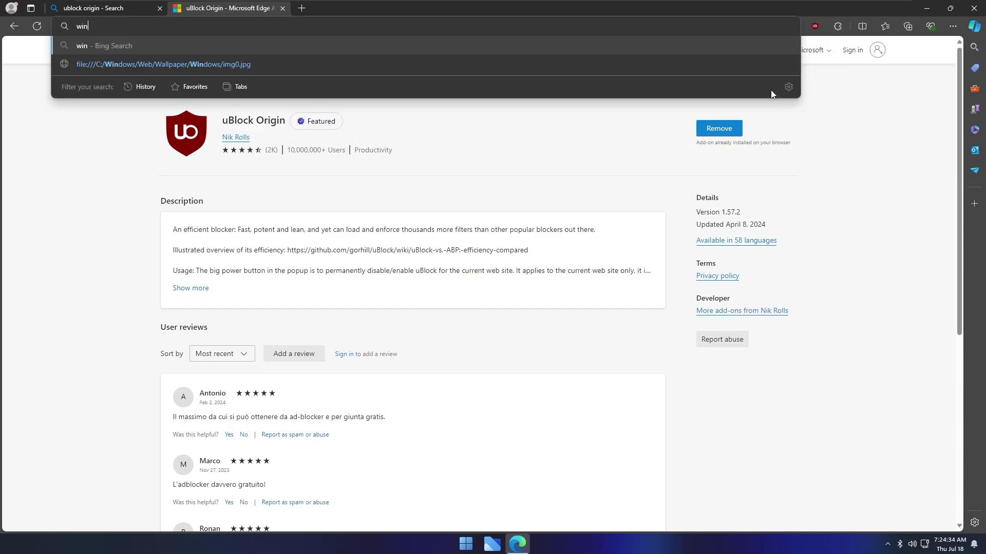
{"action": "type", "text": "xlit"}
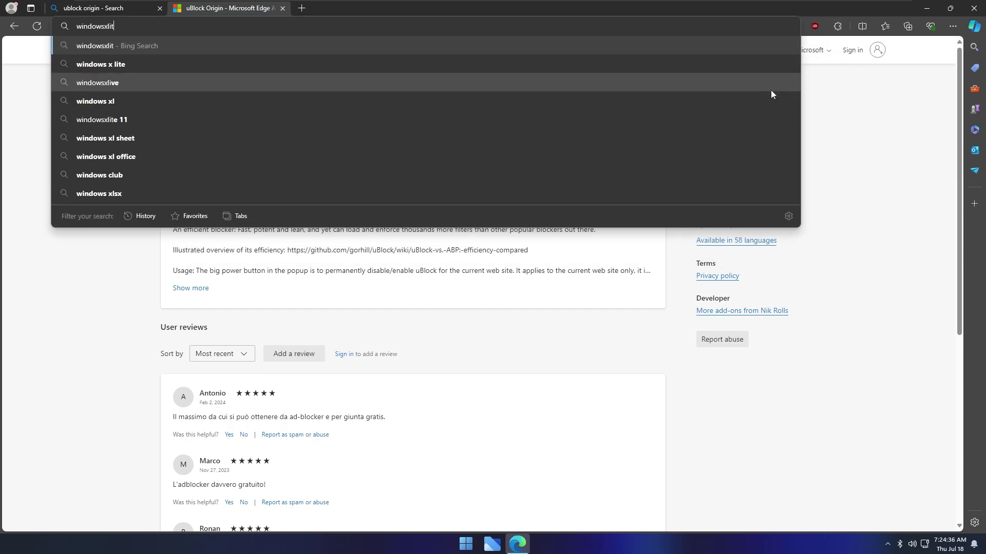
{"action": "type", "text": "e.com"}
{"action": "key", "text": "Return"}
{"action": "key", "text": "ctrl+shift+Tab"}
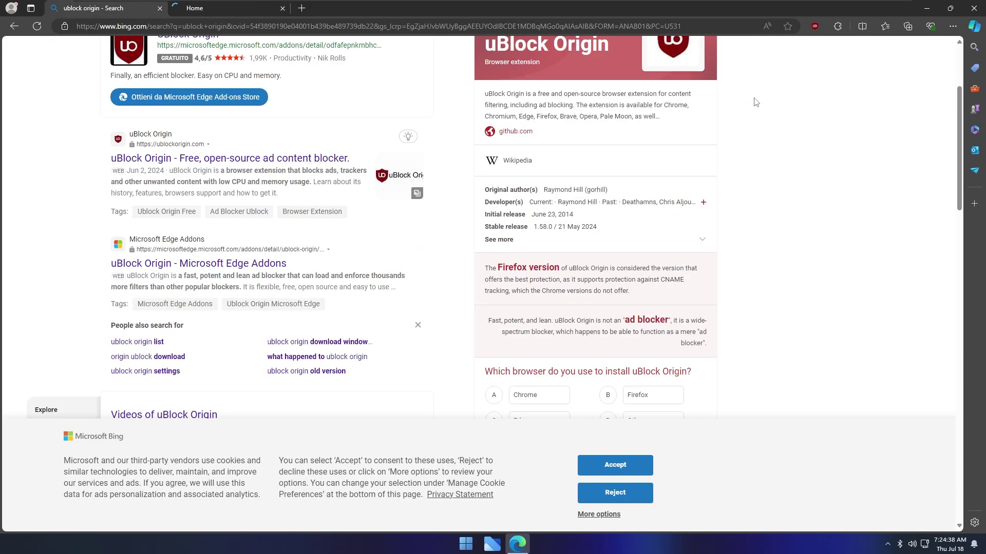
{"action": "key", "text": "ctrl+w"}
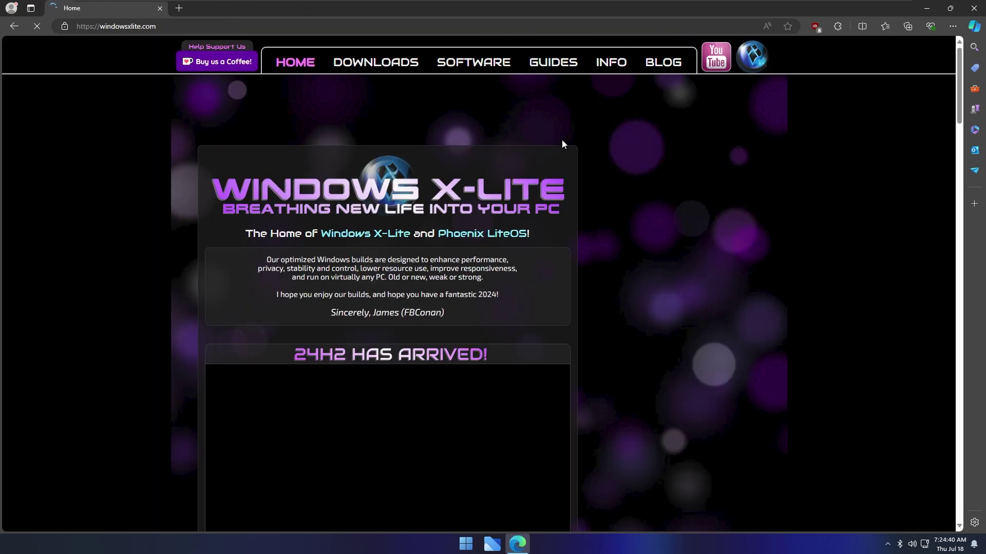
Step: Look through the listed Windows X-Lite builds on the site and open its Downloads page
{"action": "scroll", "coordinate": [562, 140], "scroll_direction": "down", "scroll_amount": 20}
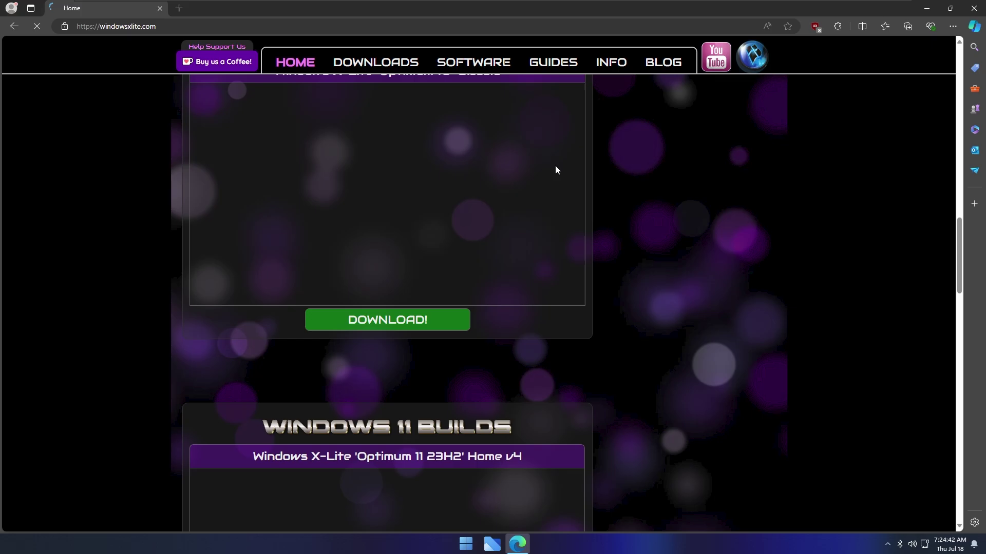
{"action": "scroll", "coordinate": [556, 170], "scroll_direction": "down", "scroll_amount": 10}
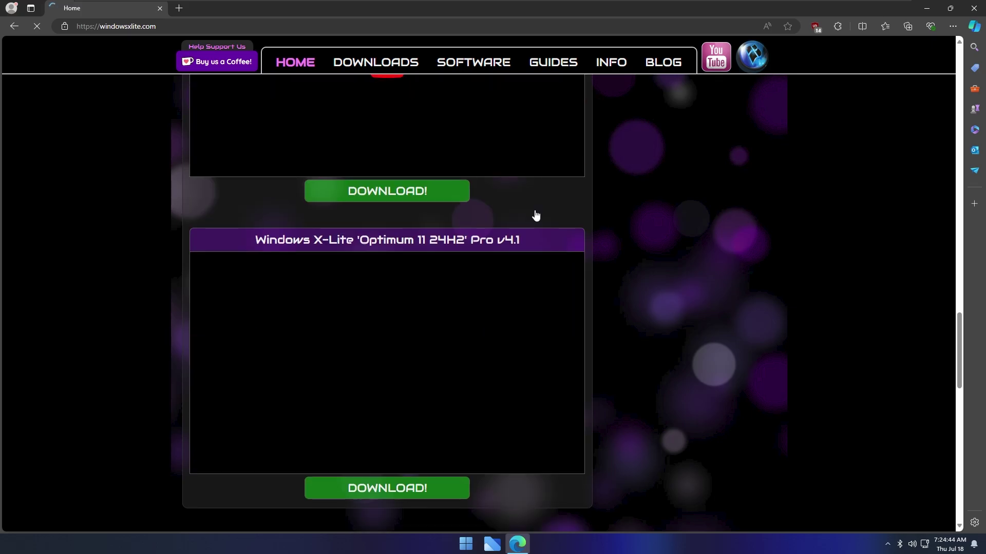
{"action": "scroll", "coordinate": [535, 216], "scroll_direction": "down", "scroll_amount": 9}
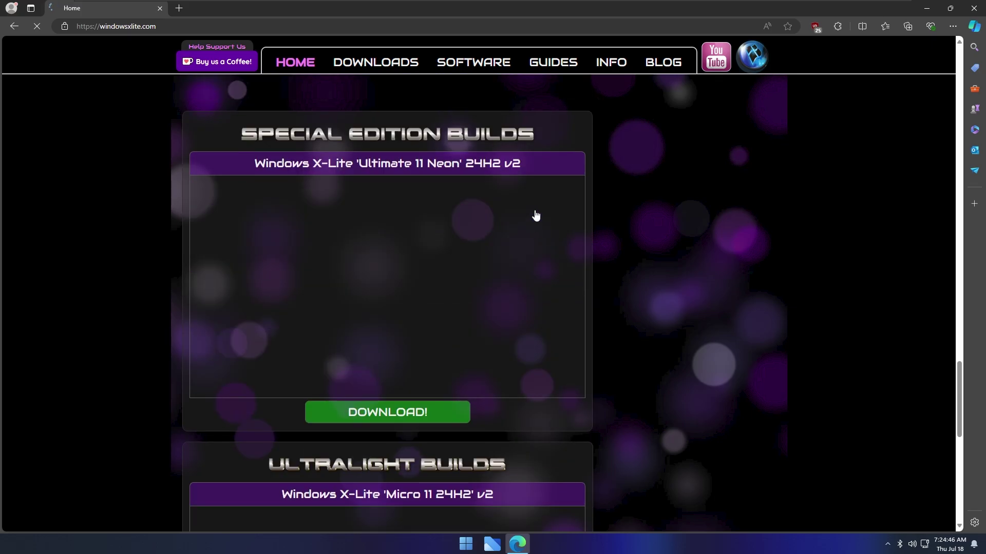
{"action": "scroll", "coordinate": [535, 216], "scroll_direction": "down", "scroll_amount": 2}
{"action": "scroll", "coordinate": [452, 270], "scroll_direction": "down", "scroll_amount": 1}
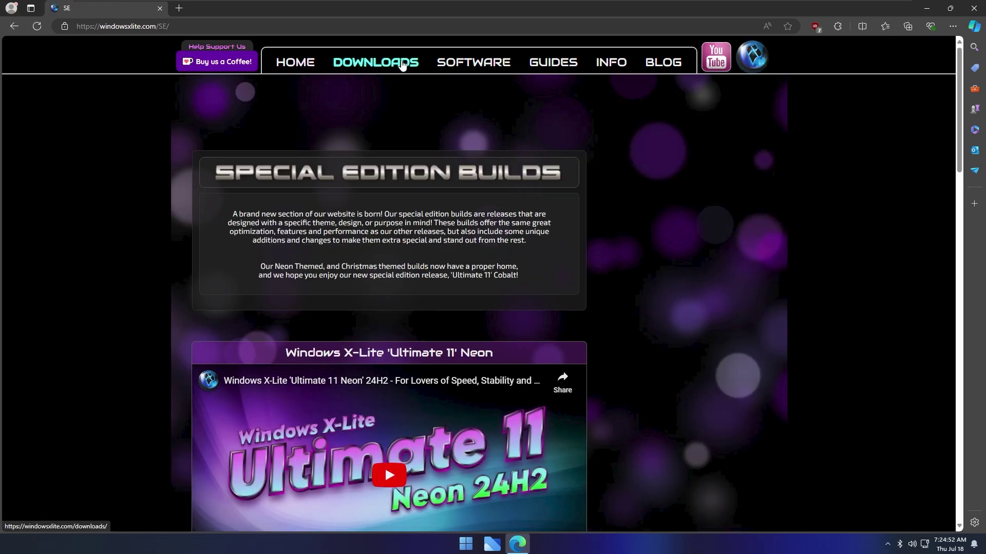
{"action": "left_click", "coordinate": [397, 62]}
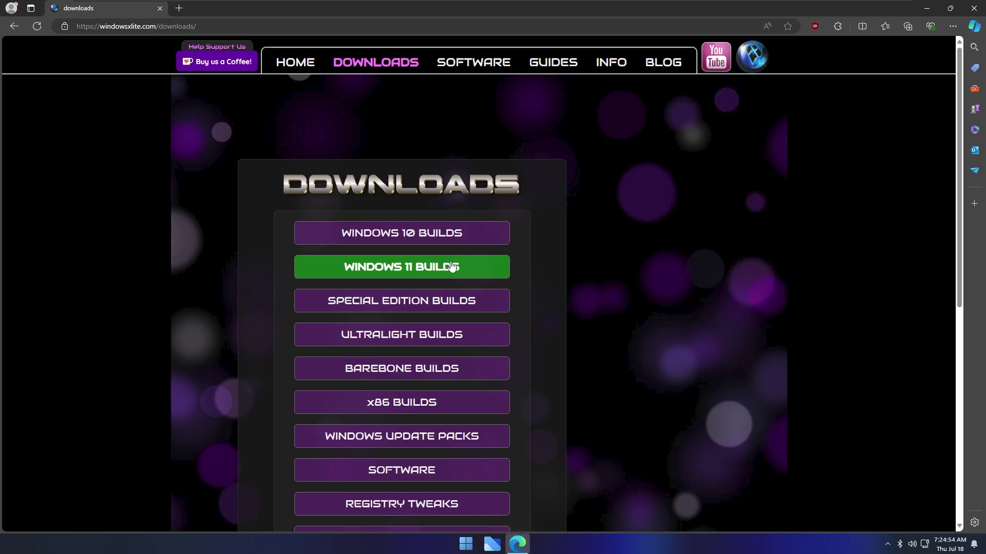
Step: Browse the Ultralight Builds on the Windows X-Lite site and open the 'Micro 11 24H2' v2 page
{"action": "left_click", "coordinate": [473, 336]}
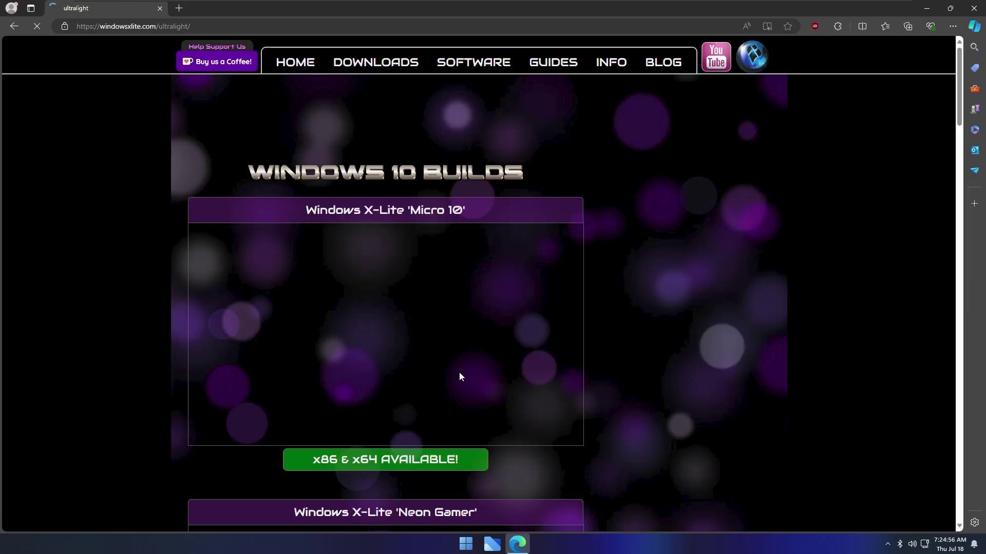
{"action": "scroll", "coordinate": [459, 372], "scroll_direction": "down", "scroll_amount": 10}
{"action": "scroll", "coordinate": [509, 348], "scroll_direction": "down", "scroll_amount": 5}
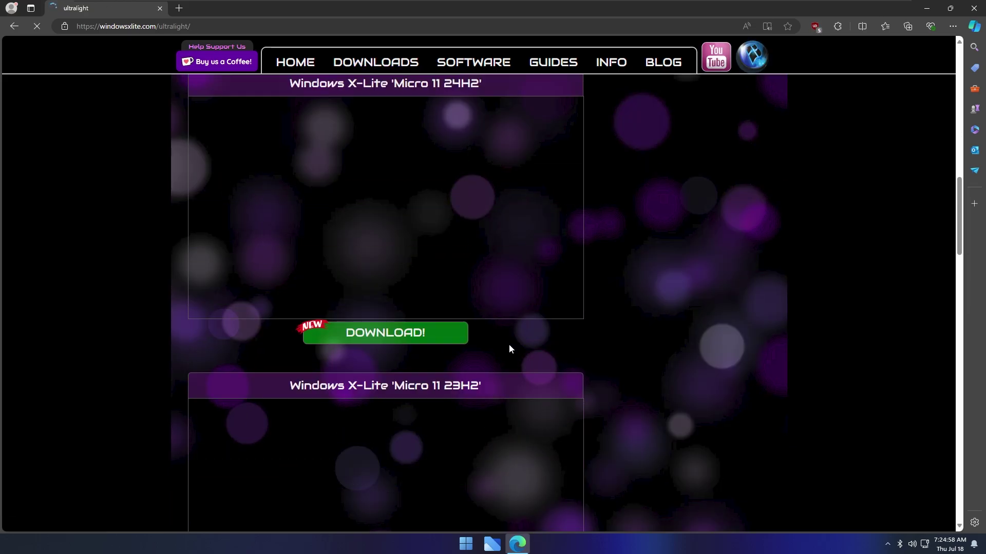
{"action": "scroll", "coordinate": [463, 324], "scroll_direction": "up", "scroll_amount": 2}
{"action": "scroll", "coordinate": [461, 330], "scroll_direction": "down", "scroll_amount": 2}
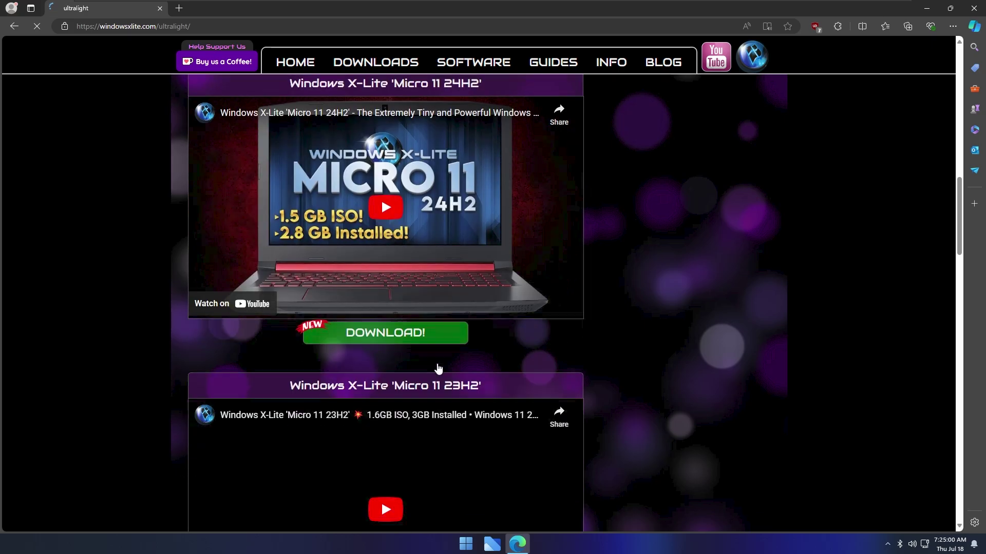
{"action": "left_click", "coordinate": [404, 348]}
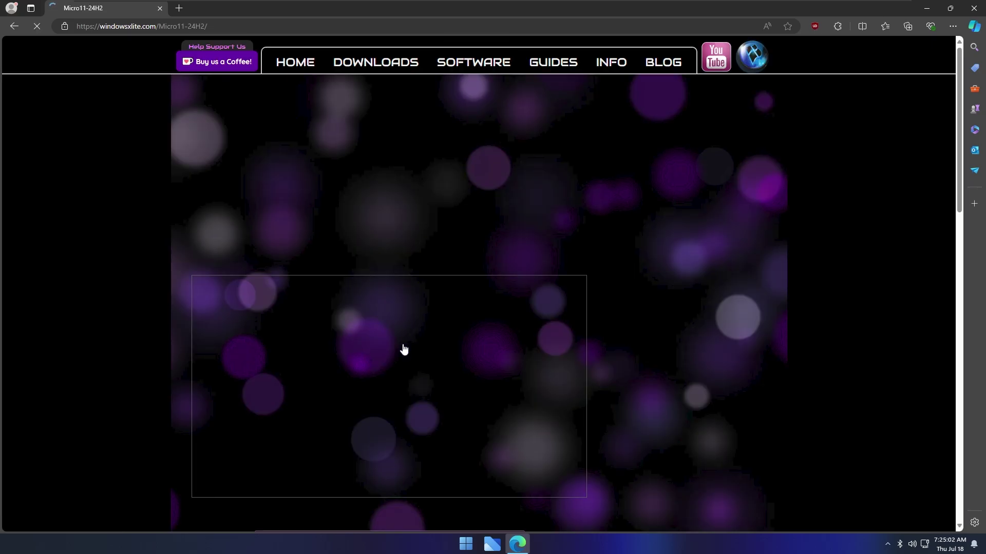
{"action": "scroll", "coordinate": [398, 300], "scroll_direction": "down", "scroll_amount": 4}
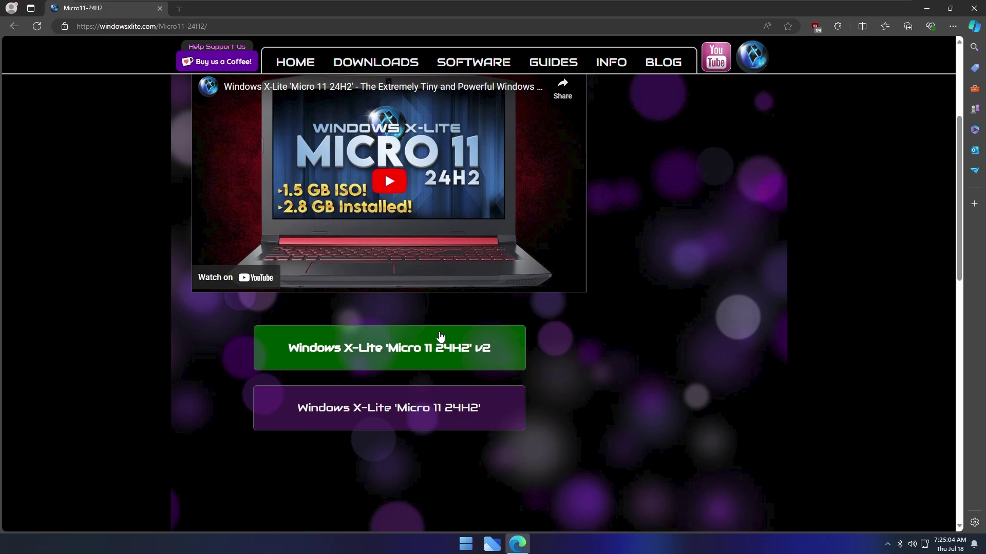
{"action": "left_click", "coordinate": [440, 337]}
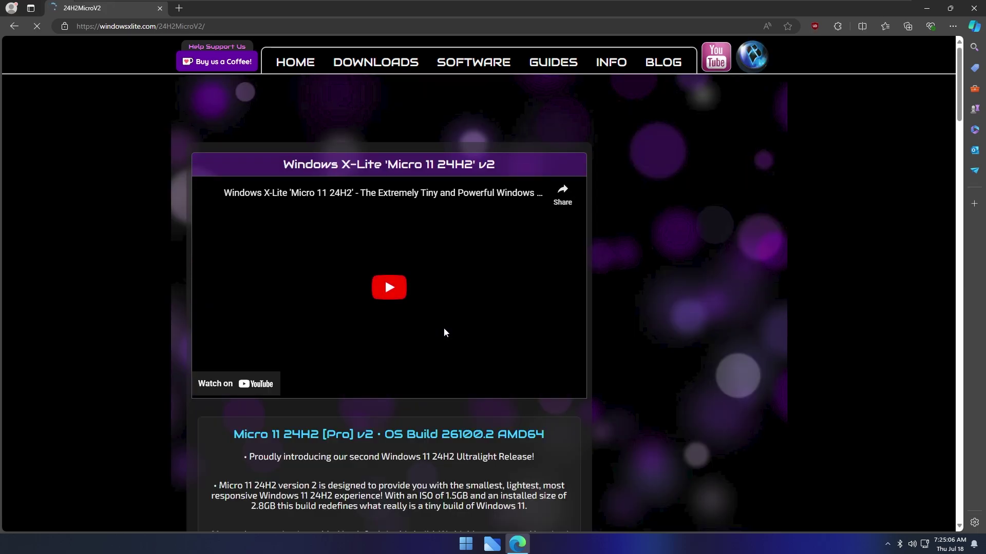
Step: Read the Micro 11 24H2 v2 description, metered connection note, build info and extras, and close the browser
{"action": "scroll", "coordinate": [432, 359], "scroll_direction": "down", "scroll_amount": 3}
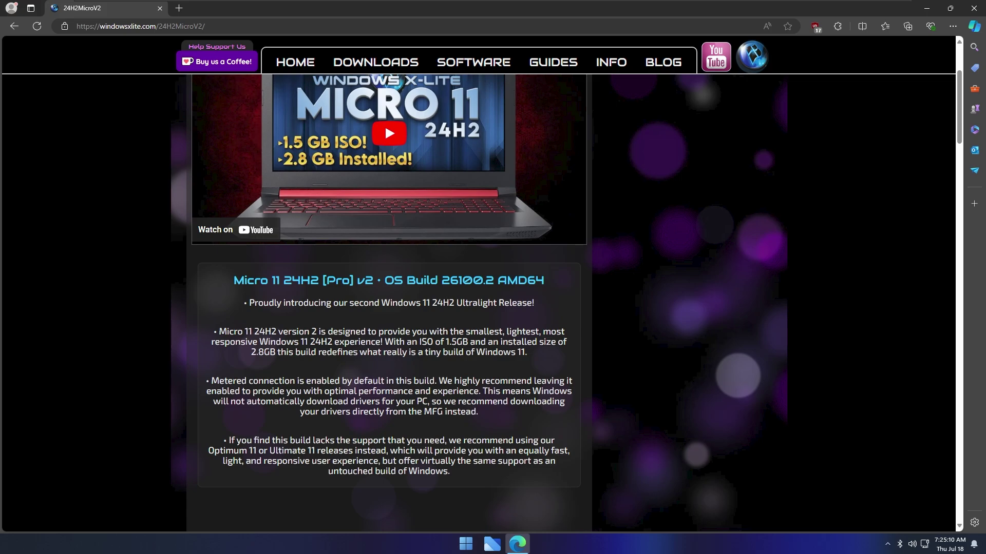
{"action": "scroll", "coordinate": [388, 303], "scroll_direction": "down", "scroll_amount": 2}
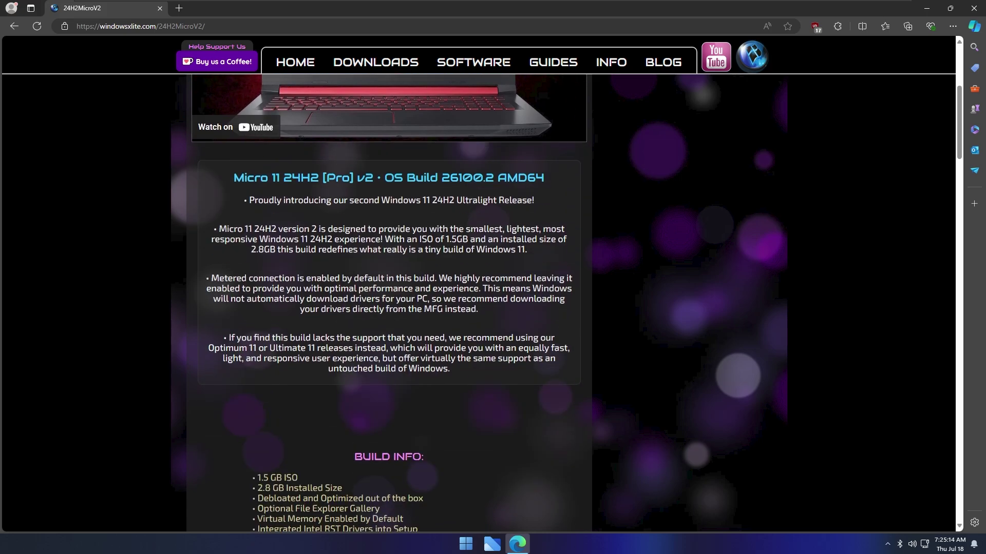
{"action": "left_click_drag", "start_coordinate": [500, 316], "coordinate": [201, 271]}
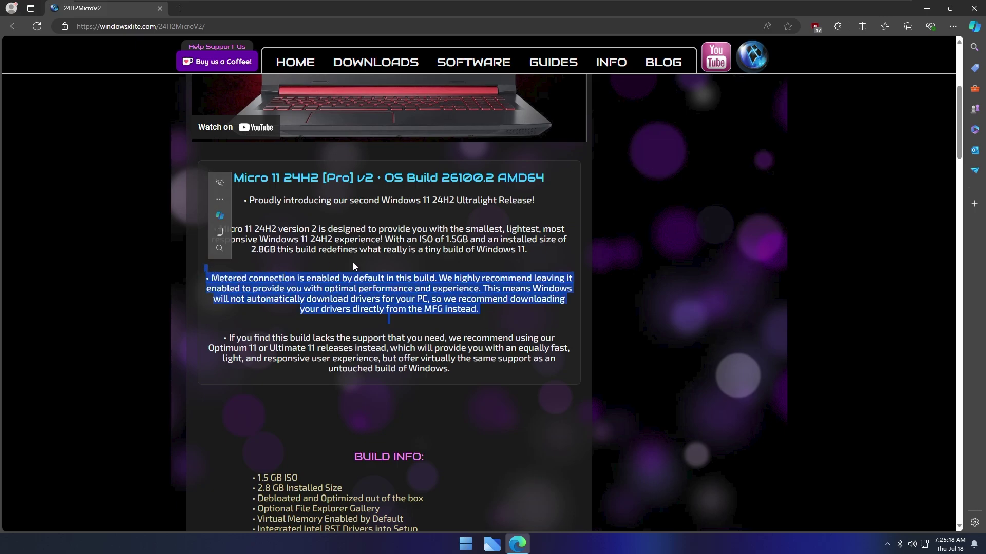
{"action": "left_click", "coordinate": [547, 309]}
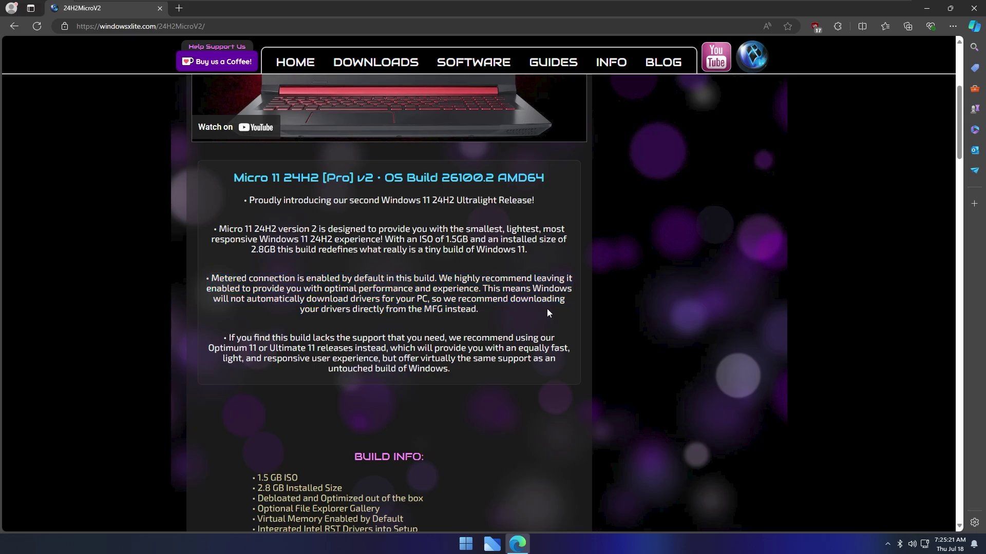
{"action": "scroll", "coordinate": [547, 309], "scroll_direction": "down", "scroll_amount": 15}
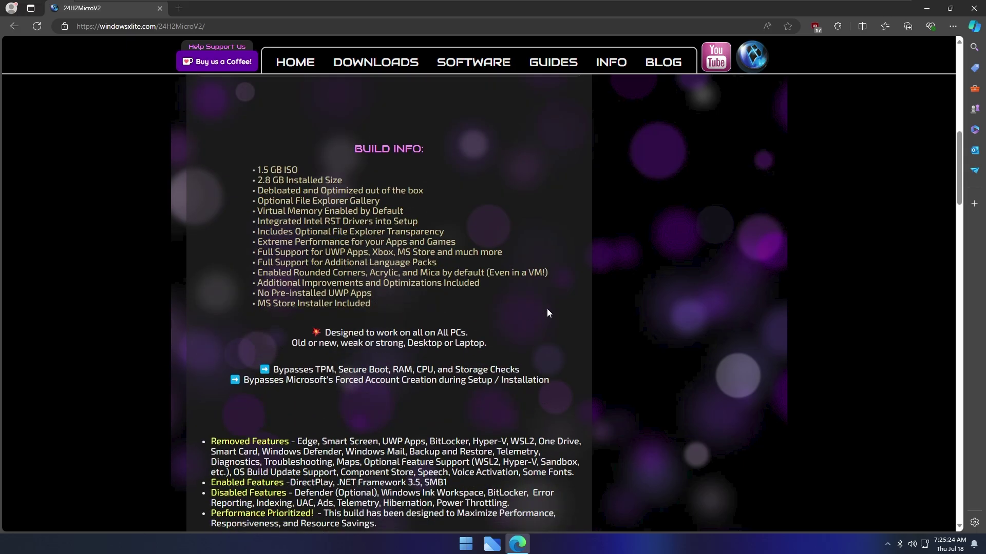
{"action": "scroll", "coordinate": [547, 310], "scroll_direction": "down", "scroll_amount": 20}
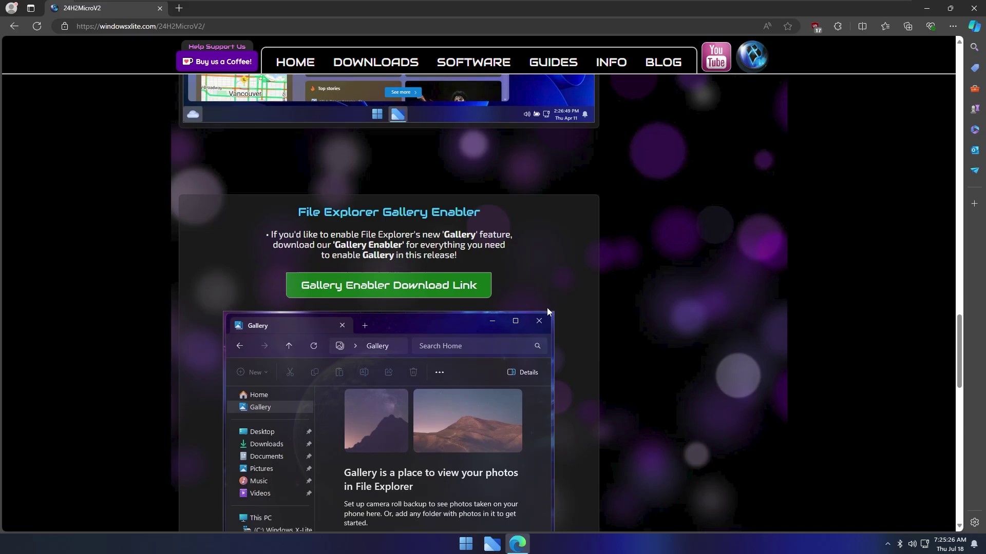
{"action": "scroll", "coordinate": [547, 309], "scroll_direction": "down", "scroll_amount": 5}
{"action": "key", "text": "alt+F4"}
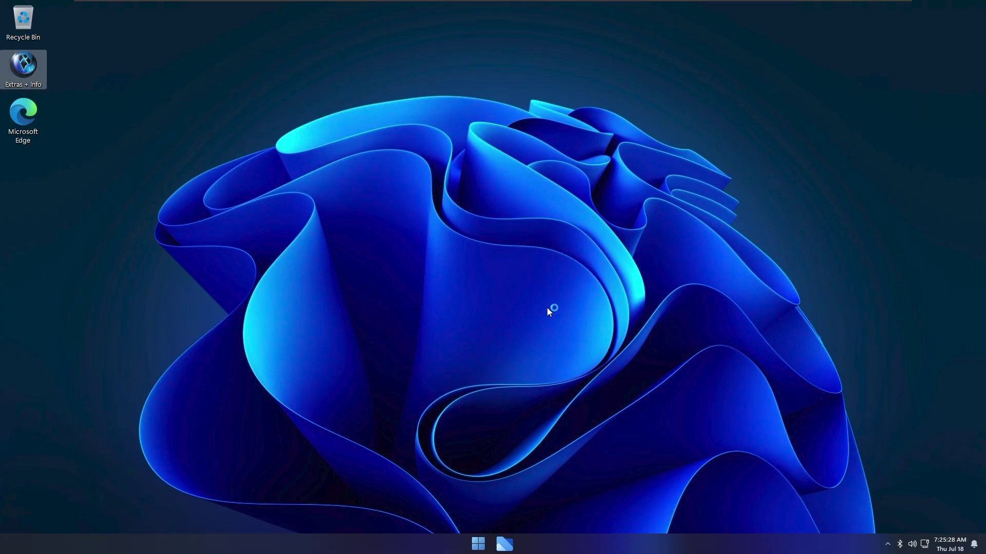
Step: Run winver to check the installed Windows version and close the About Windows dialog
{"action": "key", "text": "super+r"}
{"action": "type", "text": "winver"}
{"action": "key", "text": "Return"}
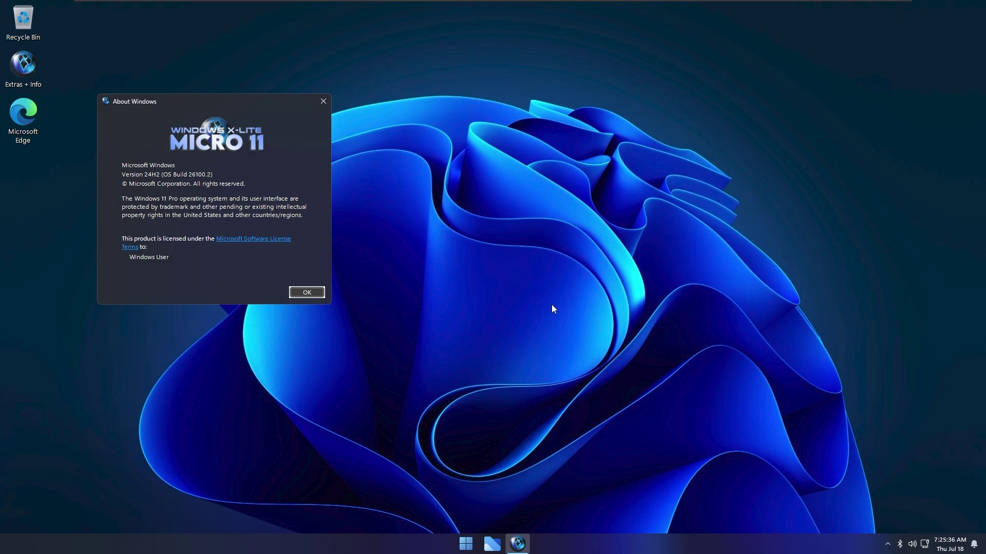
{"action": "key", "text": "Return"}
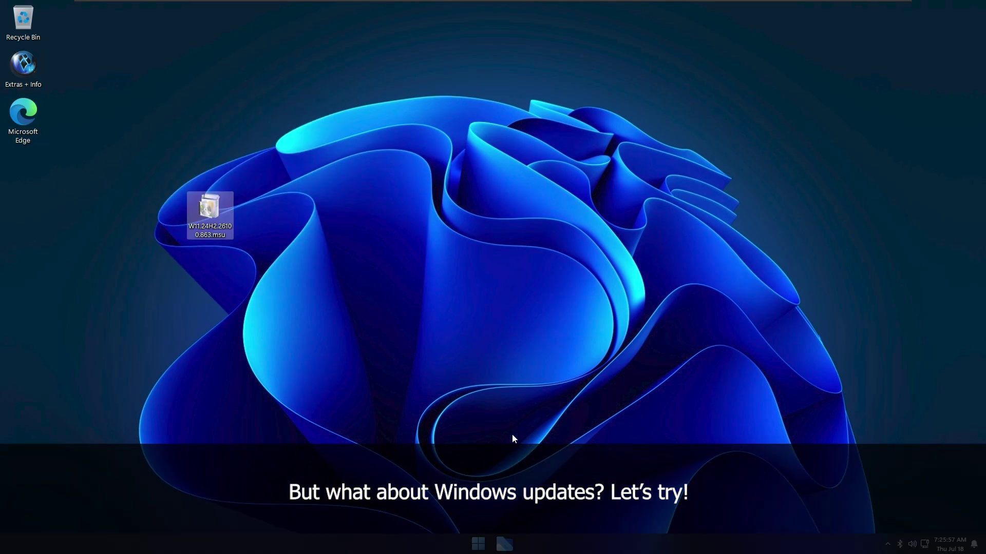
{"action": "right_click", "coordinate": [274, 275]}
{"action": "key", "text": "d"}
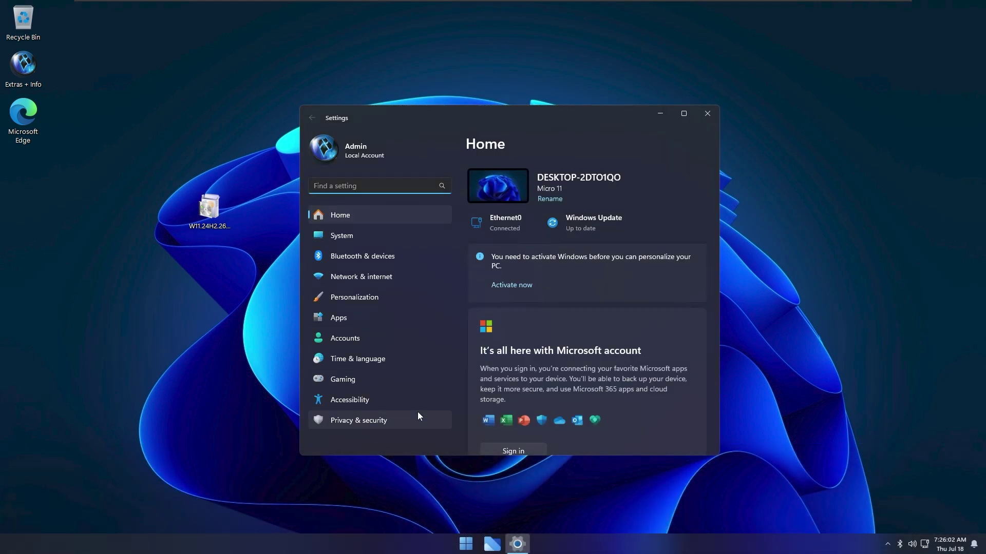
{"action": "key", "text": "alt+F4"}
Step: Start installing security update KB5039239 from the W11.24H2.26100.863.msu package on the desktop
{"action": "left_click", "coordinate": [199, 226]}
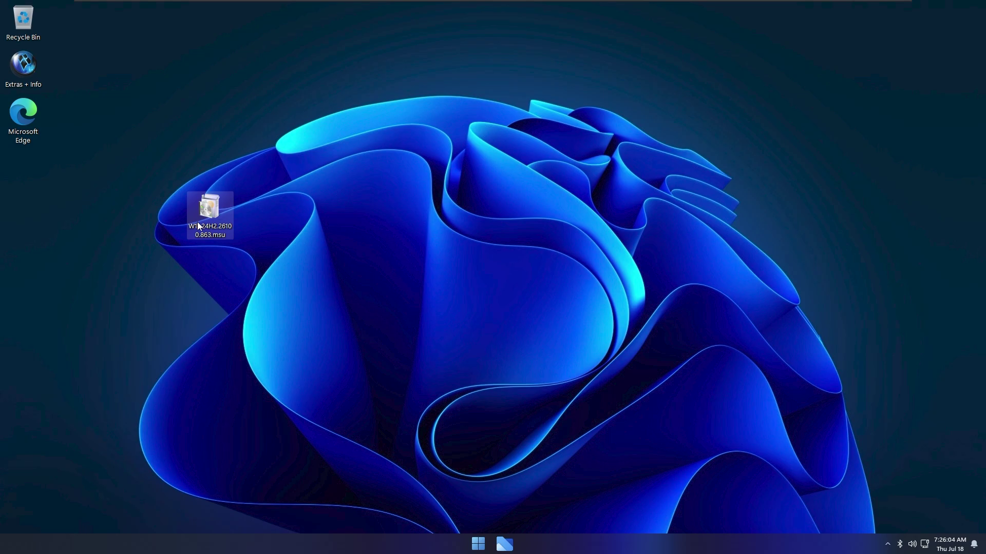
{"action": "double_click", "coordinate": [205, 219]}
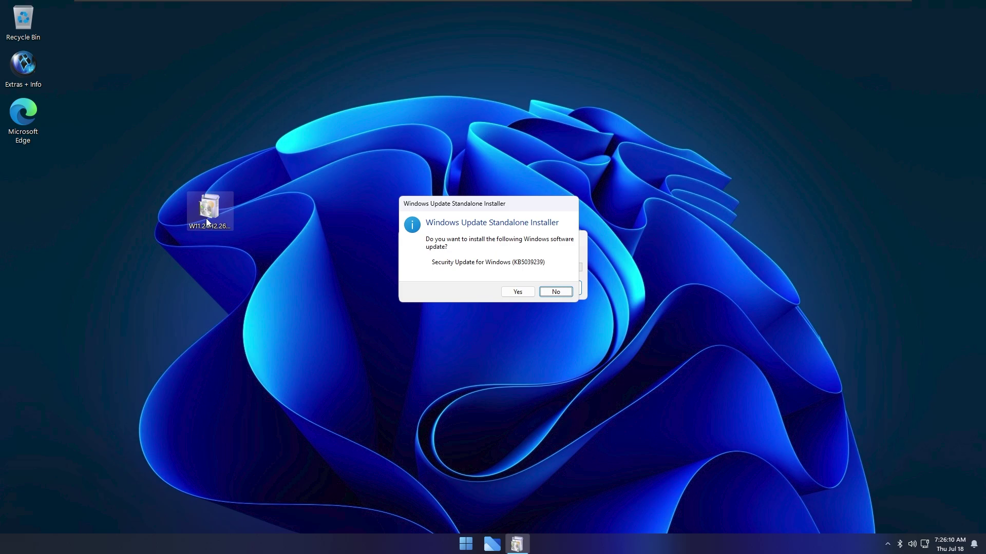
{"action": "left_click", "coordinate": [517, 292]}
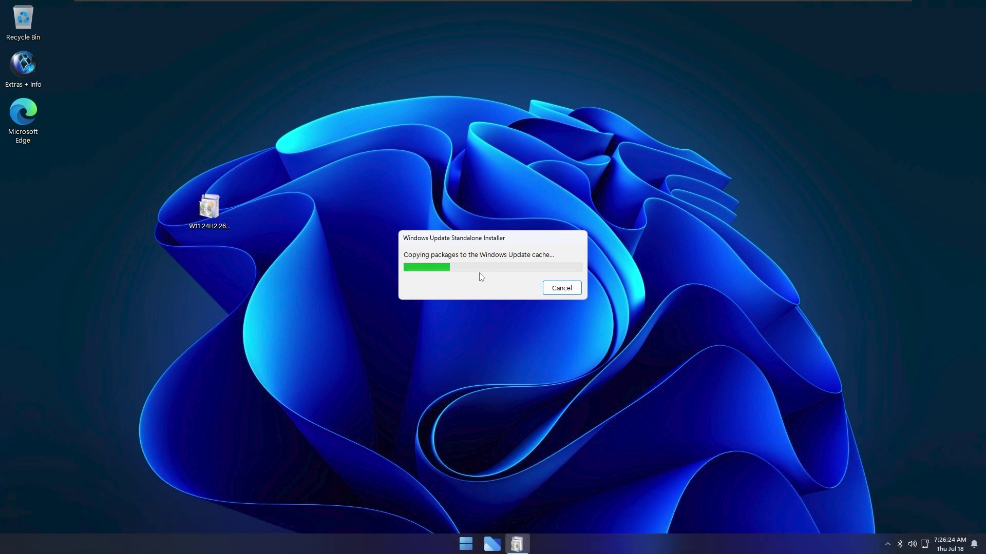
Step: Open This PC in File Explorer and turn on the Copilot system icon among StartAllBack's tray icons
{"action": "key", "text": "super+e"}
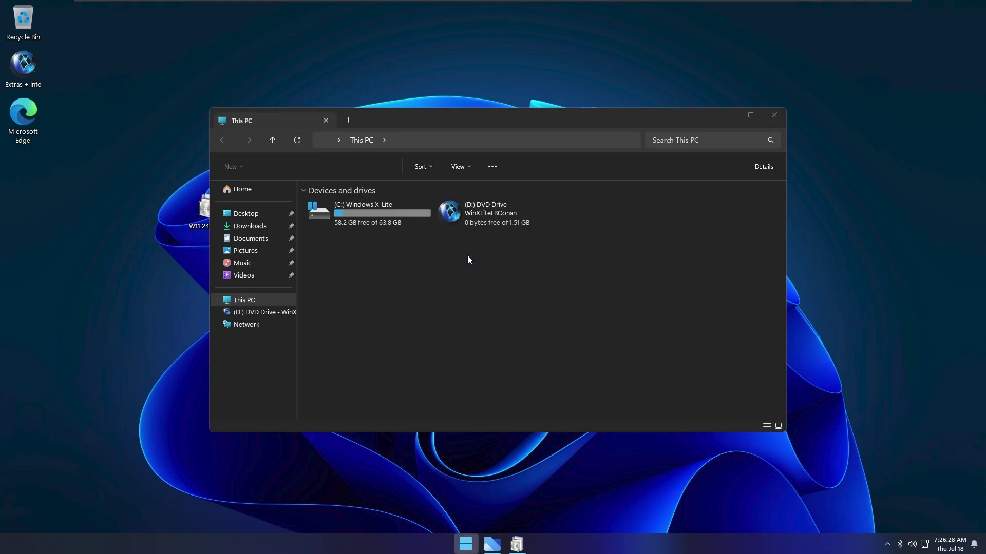
{"action": "key", "text": "super"}
{"action": "left_click", "coordinate": [521, 515]}
{"action": "left_click", "coordinate": [520, 516]}
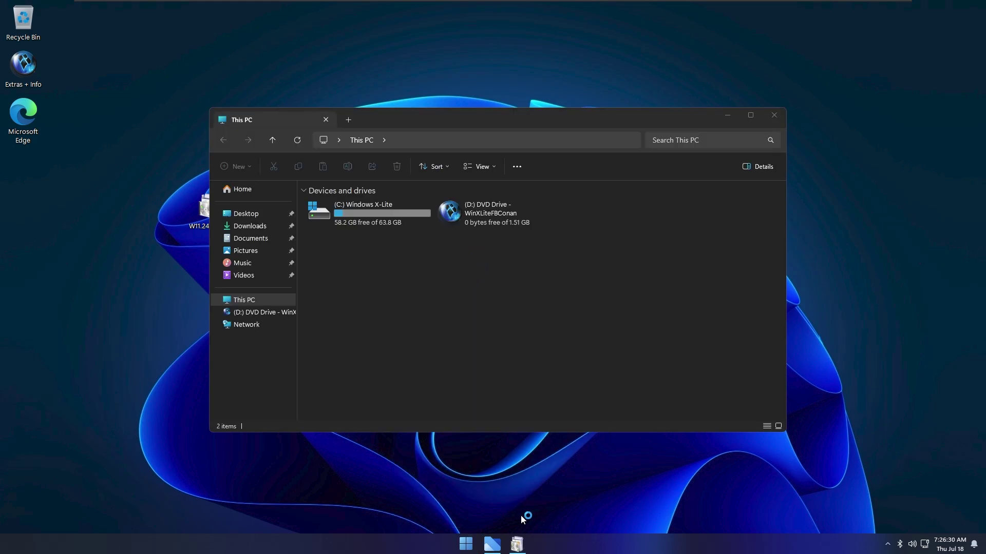
{"action": "left_click", "coordinate": [332, 215]}
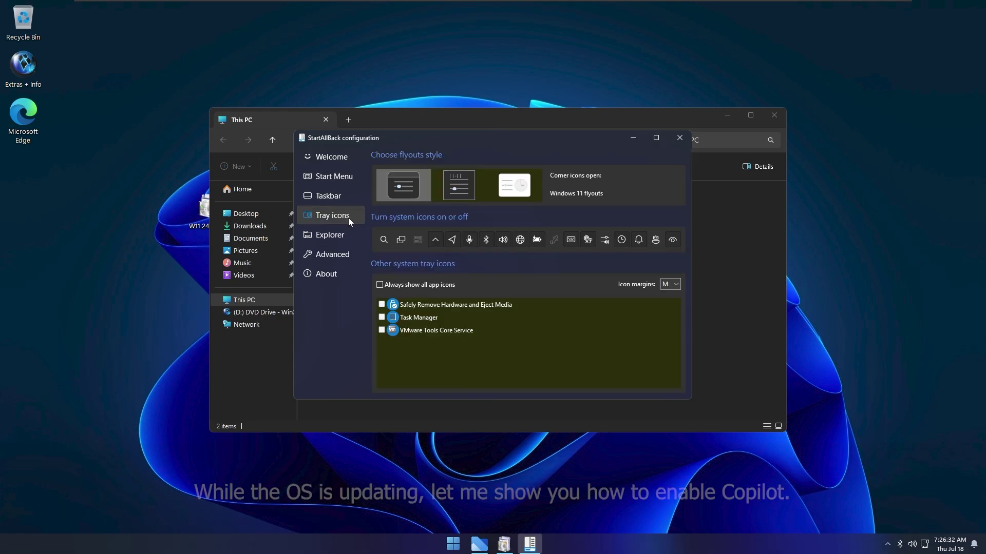
{"action": "left_click", "coordinate": [672, 240]}
{"action": "left_click", "coordinate": [655, 241]}
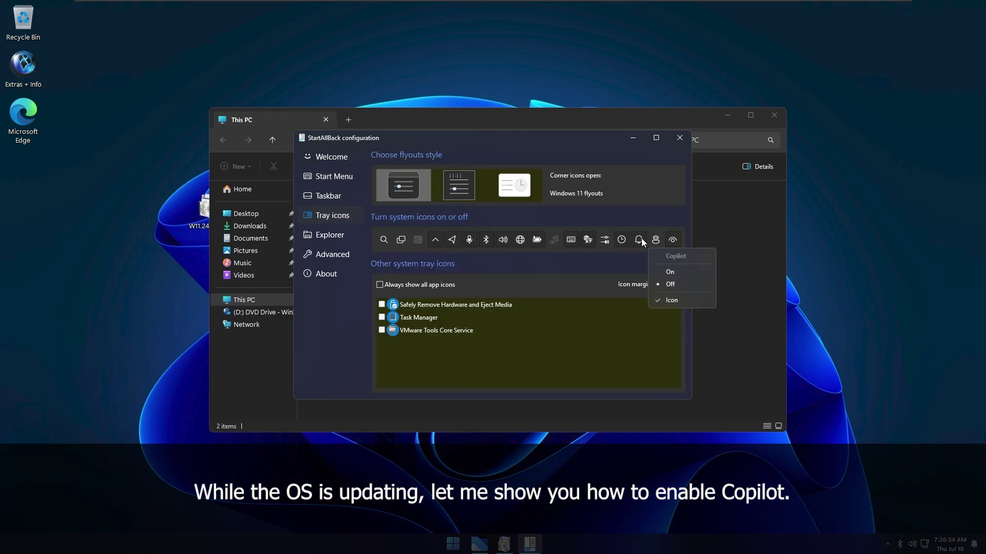
{"action": "left_click", "coordinate": [691, 273]}
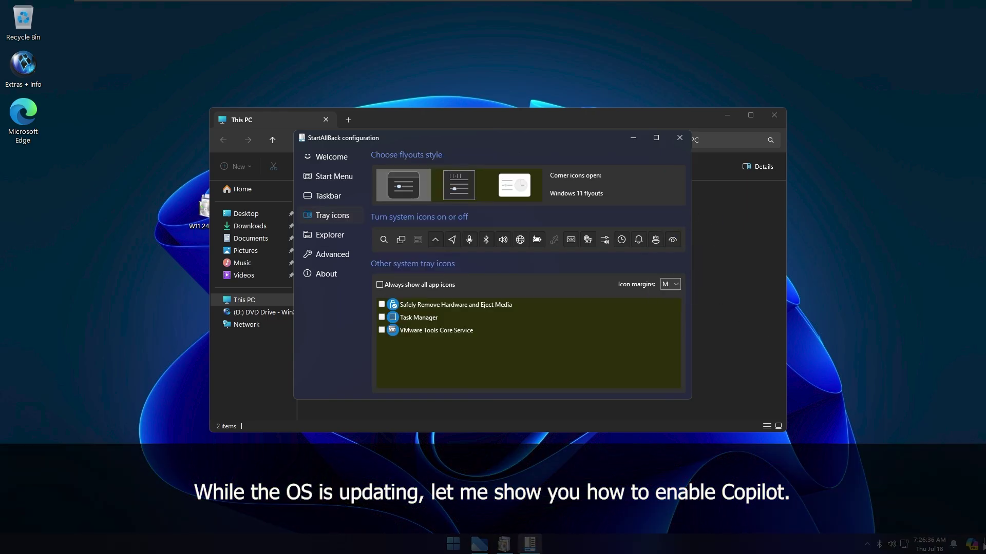
Step: Try launching Copilot from its new taskbar icon and dismiss what it opens
{"action": "left_click", "coordinate": [973, 544]}
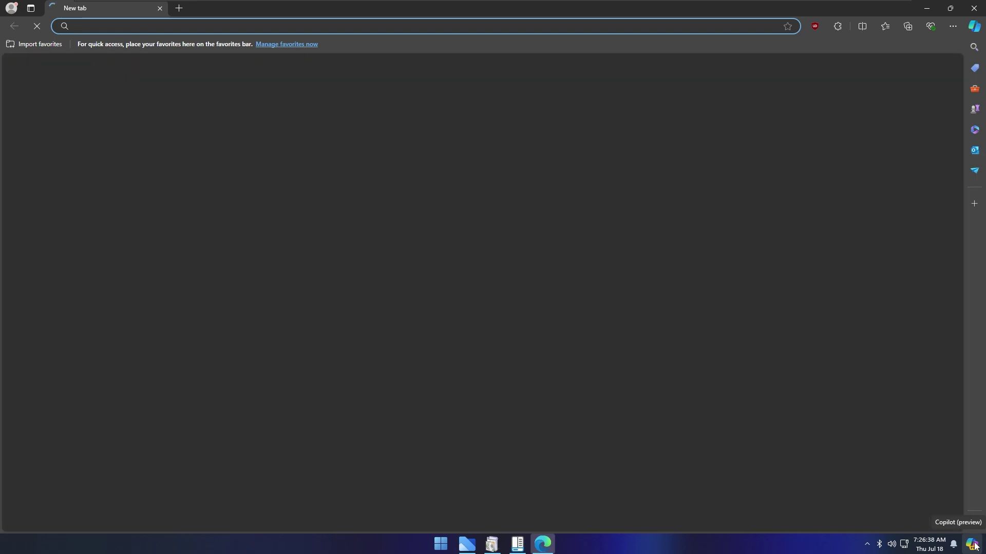
{"action": "left_click", "coordinate": [973, 546]}
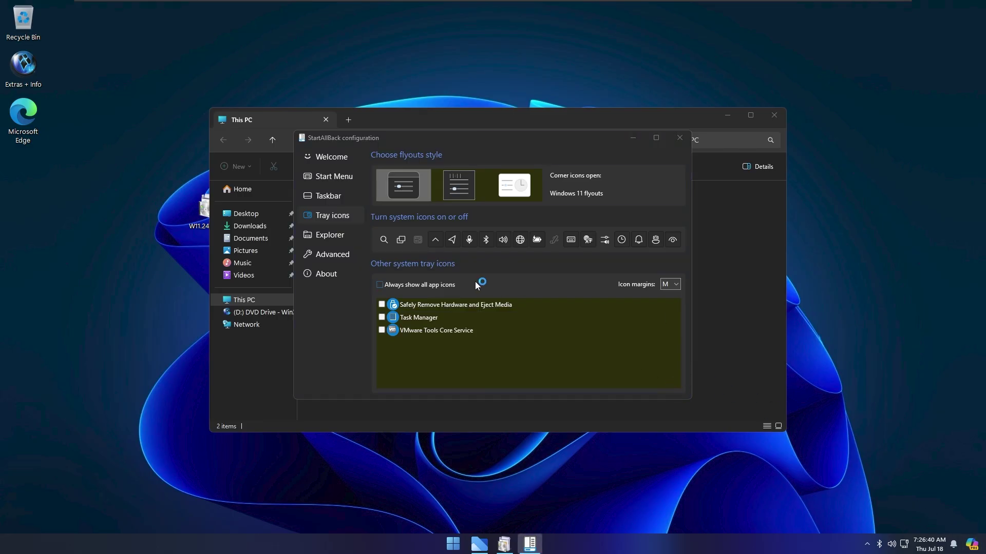
{"action": "key", "text": "Escape"}
Step: Go to C:\Windows\System32 and copy the IntegratedServicesRegionPolicySet JSON file
{"action": "double_click", "coordinate": [386, 224]}
{"action": "key", "text": "w"}
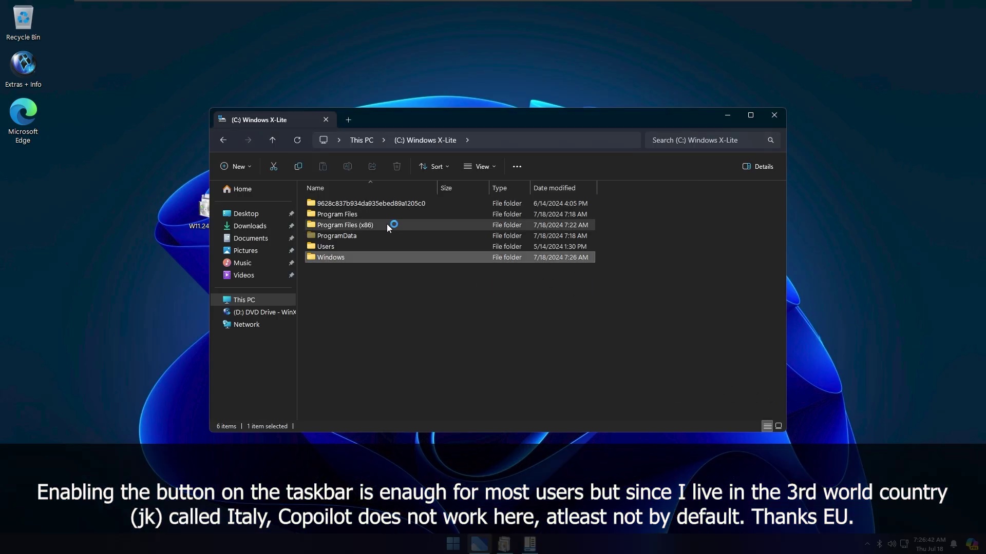
{"action": "key", "text": "Return"}
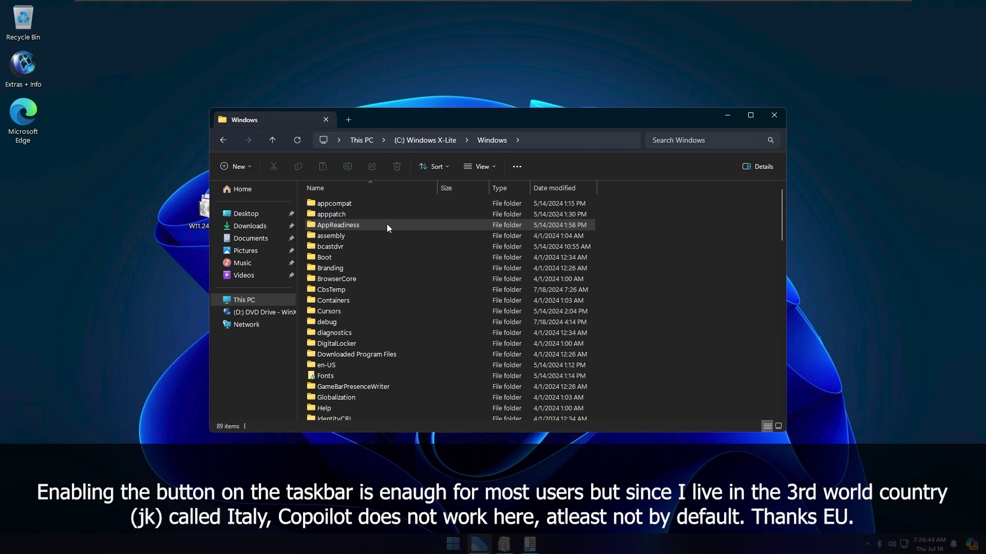
{"action": "type", "text": "sys"}
{"action": "key", "text": "Down"}
{"action": "key", "text": "Return"}
{"action": "type", "text": "int"}
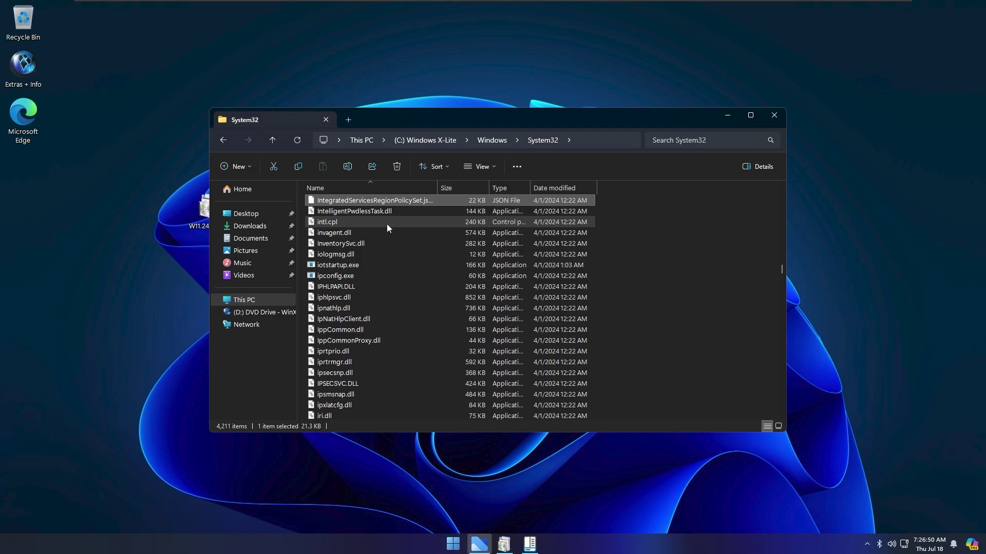
{"action": "key", "text": "ctrl+c"}
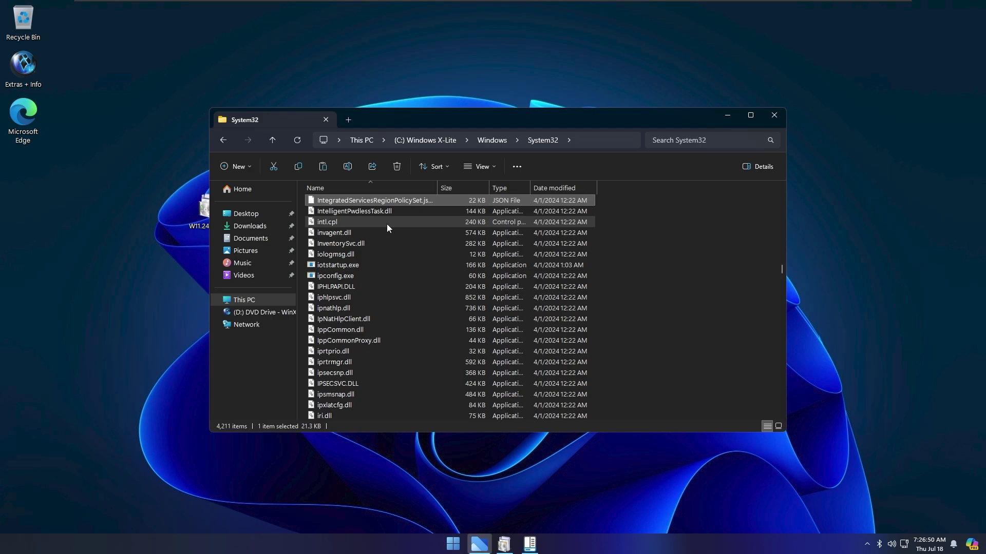
Step: Take ownership of the IntegratedServicesRegionPolicySet JSON file, copy it again and show the desktop
{"action": "right_click", "coordinate": [405, 203]}
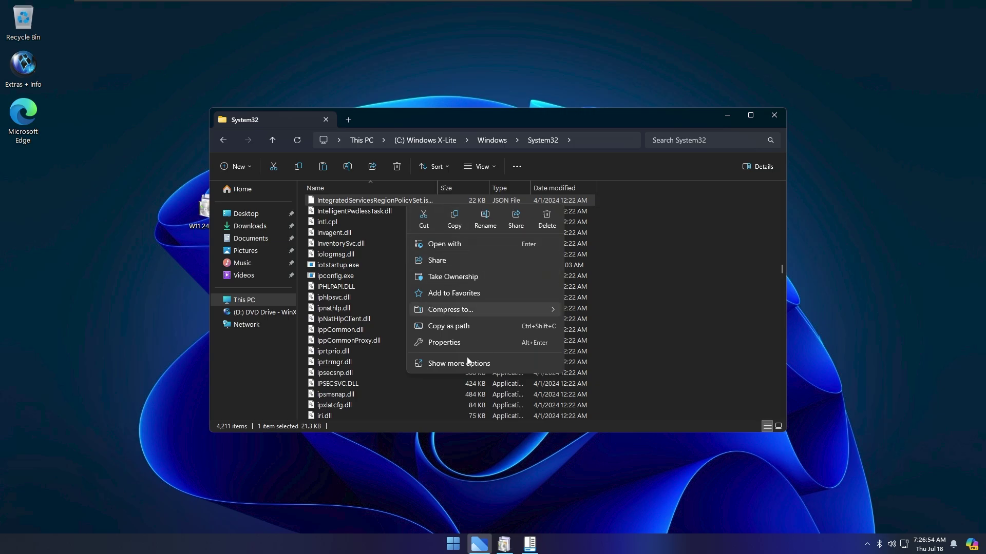
{"action": "left_click", "coordinate": [478, 280]}
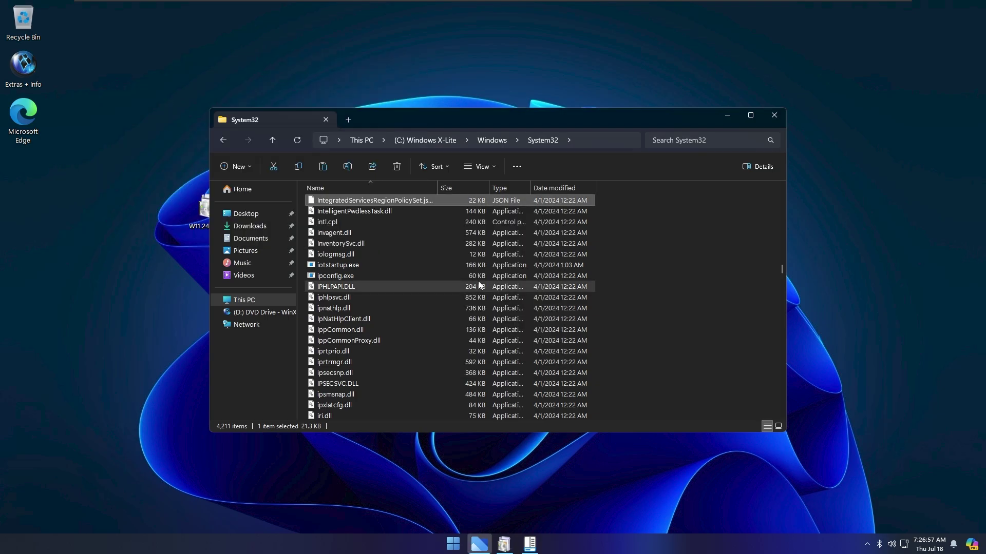
{"action": "right_click", "coordinate": [398, 202]}
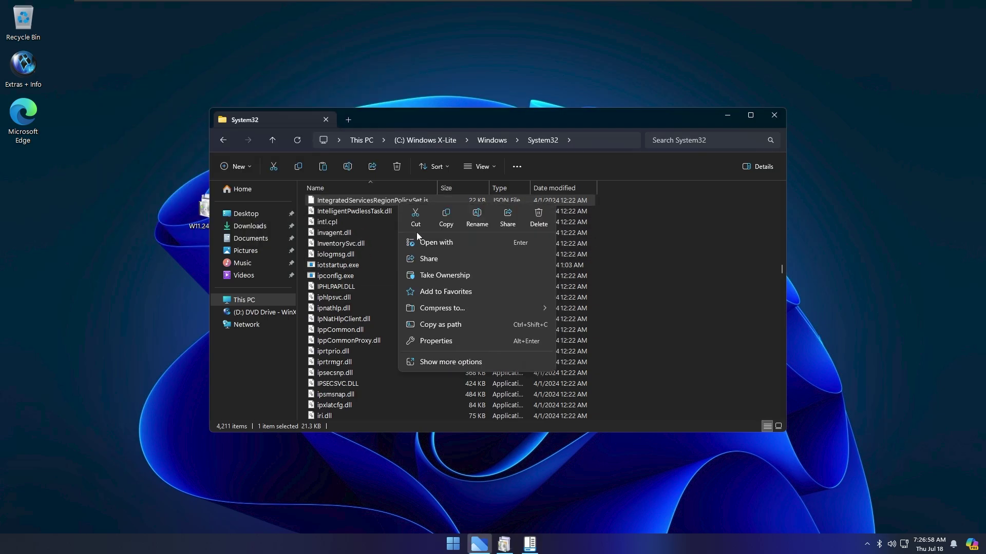
{"action": "left_click", "coordinate": [442, 226]}
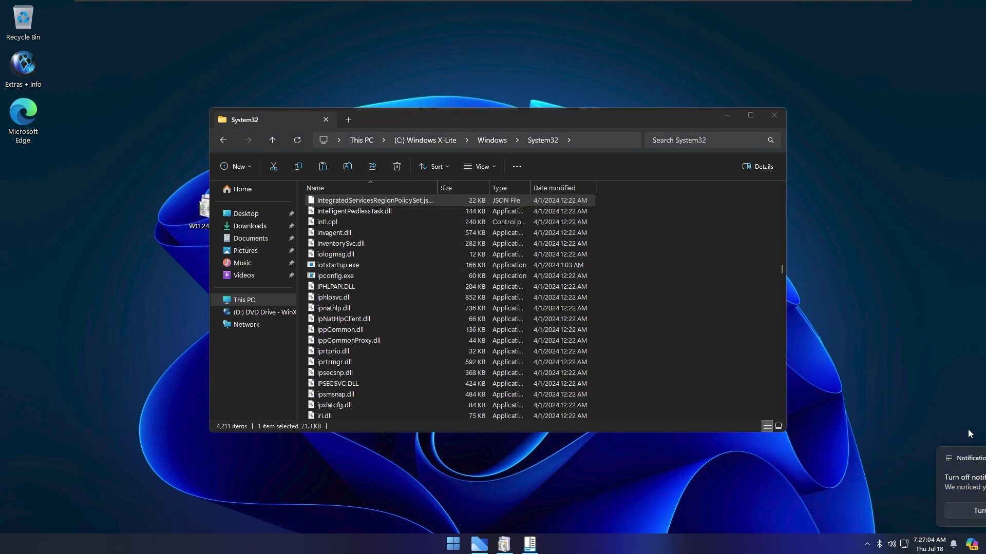
{"action": "key", "text": "alt+Tab"}
{"action": "key", "text": "Escape"}
{"action": "key", "text": "super+d"}
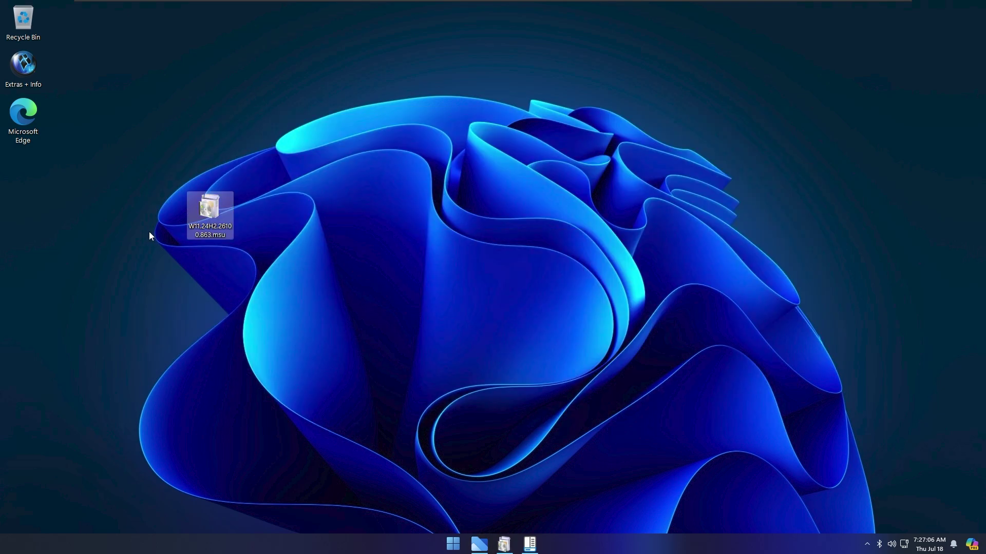
Step: Paste the IntegratedServicesRegionPolicySet JSON file onto the desktop and open that copy in Notepad
{"action": "right_click", "coordinate": [149, 232]}
{"action": "left_click", "coordinate": [163, 247]}
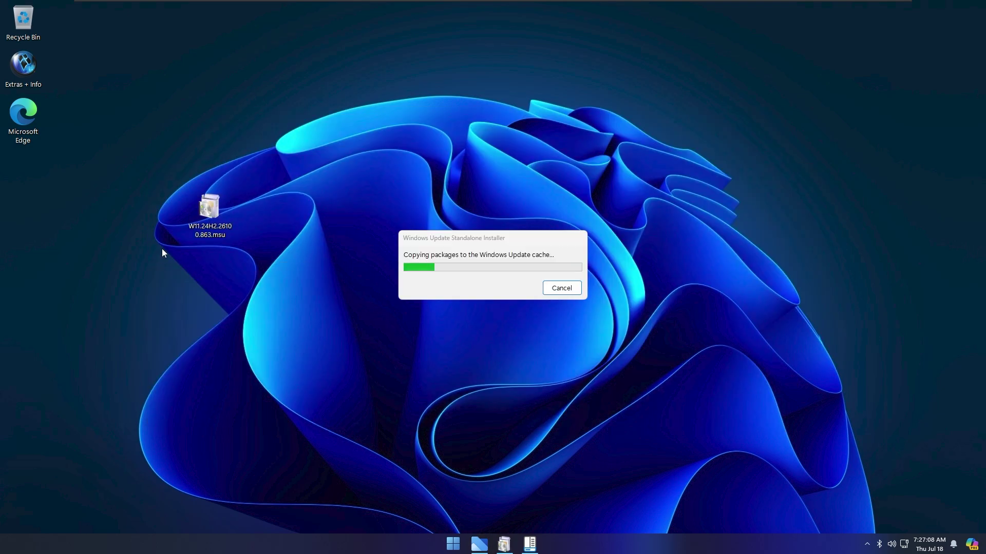
{"action": "key", "text": "super+r"}
{"action": "type", "text": "notepad"}
{"action": "key", "text": "Return"}
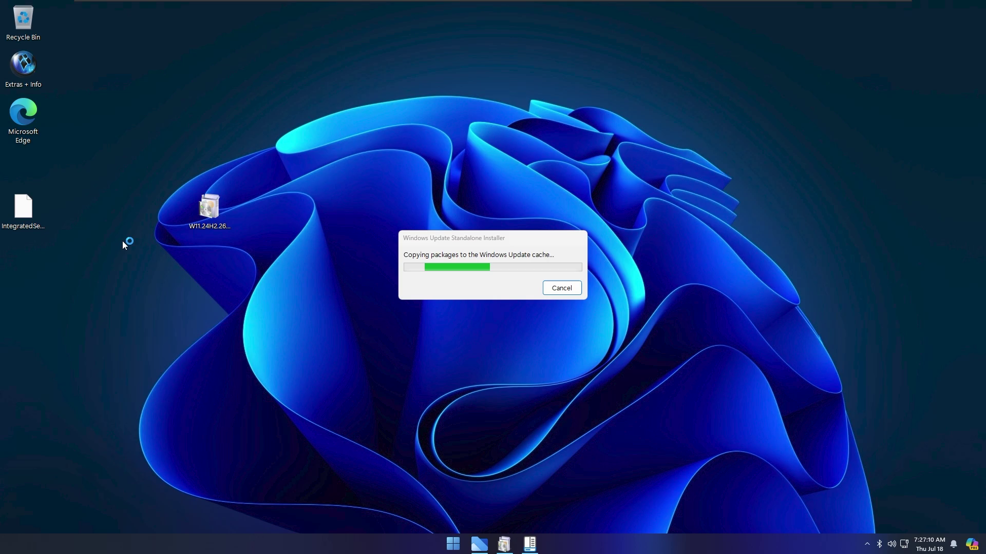
{"action": "left_click_drag", "start_coordinate": [53, 118], "coordinate": [165, 115]}
{"action": "left_click_drag", "start_coordinate": [31, 208], "coordinate": [232, 217]}
{"action": "left_click", "coordinate": [232, 219]}
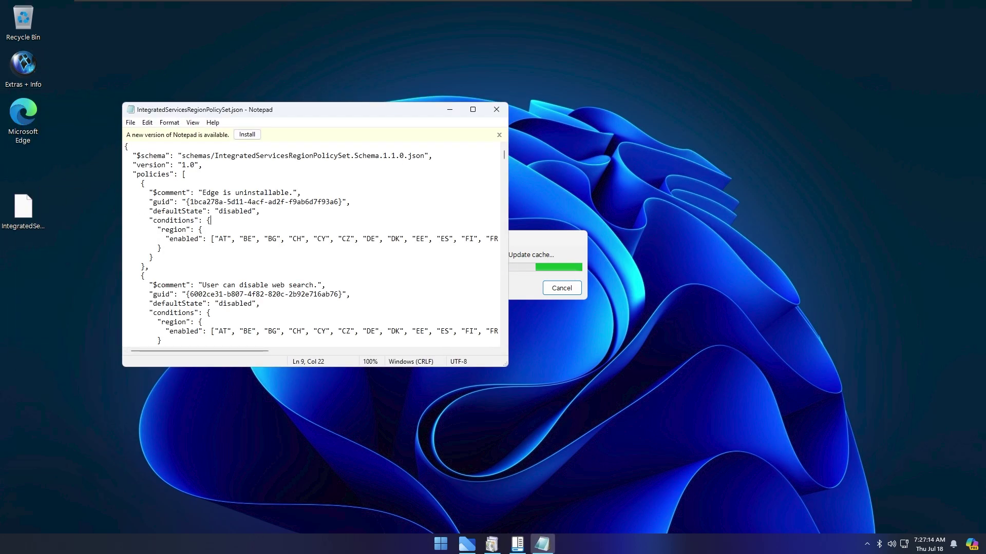
Step: Find the "copilot" entry in the JSON file and bring its policy block into view
{"action": "key", "text": "ctrl+f"}
{"action": "type", "text": "copilot"}
{"action": "key", "text": "Return"}
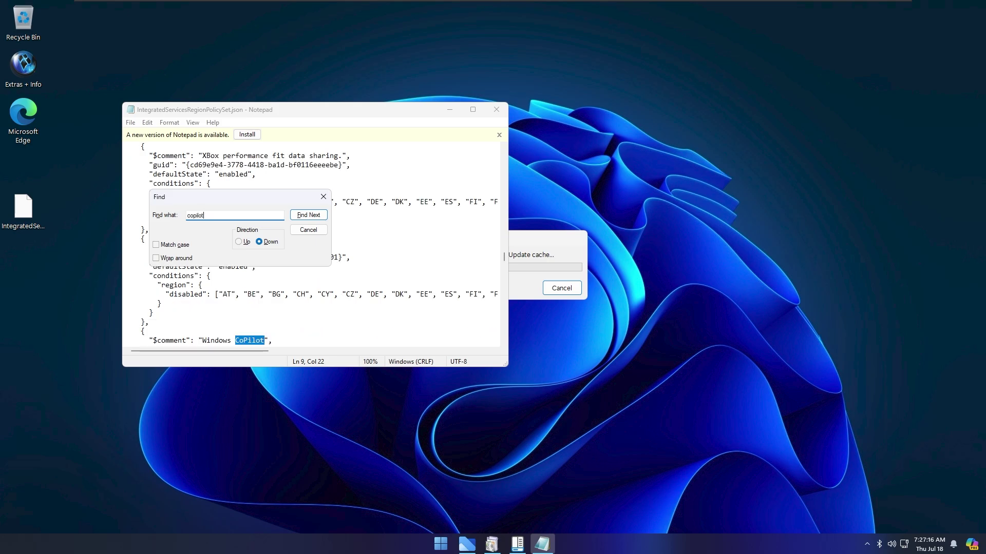
{"action": "key", "text": "Escape"}
{"action": "scroll", "coordinate": [316, 244], "scroll_direction": "down", "scroll_amount": 1}
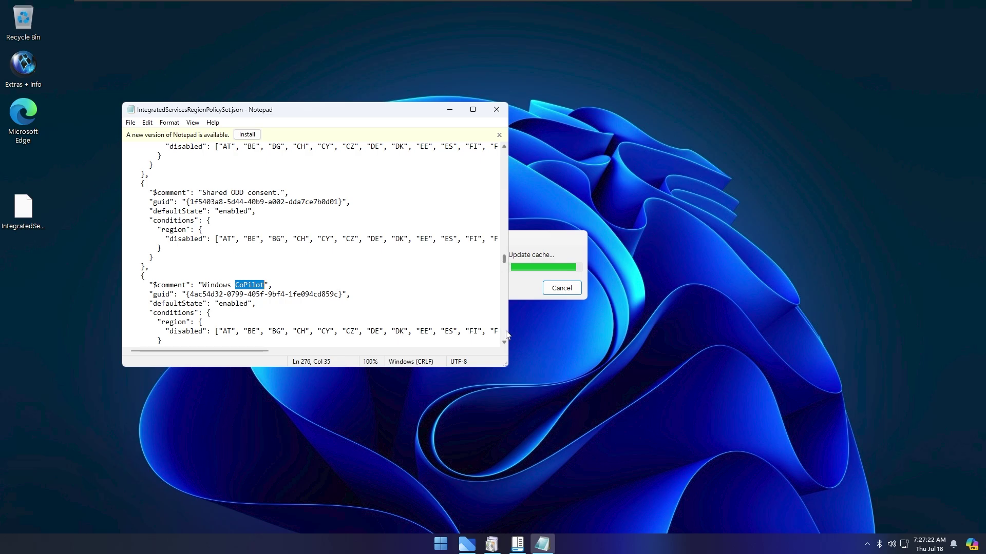
Step: Remove "IT" from the Windows CoPilot policy's disabled region list, save the file and close Notepad
{"action": "left_click_drag", "start_coordinate": [508, 336], "coordinate": [778, 361]}
{"action": "left_click", "coordinate": [704, 332]}
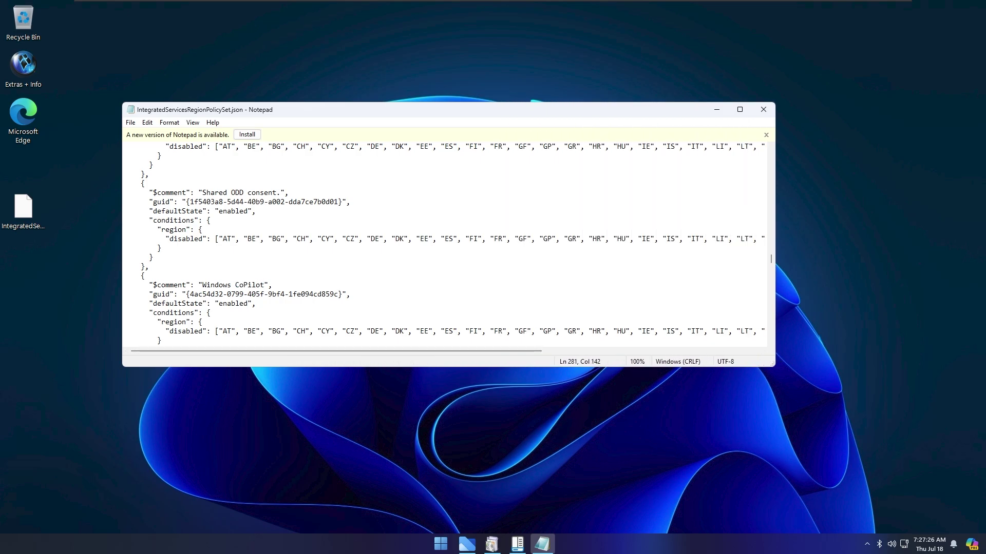
{"action": "key", "text": "Delete"}
{"action": "key", "text": "BackSpace"}
{"action": "key", "text": "BackSpace"}
{"action": "key", "text": "BackSpace"}
{"action": "key", "text": "BackSpace"}
{"action": "key", "text": "BackSpace"}
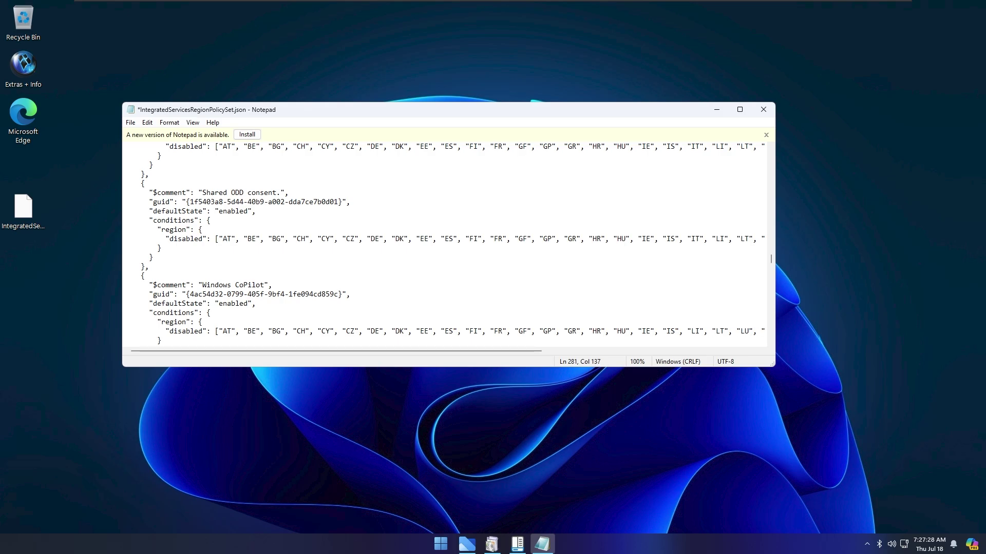
{"action": "key", "text": "ctrl+s"}
{"action": "key", "text": "alt+F4"}
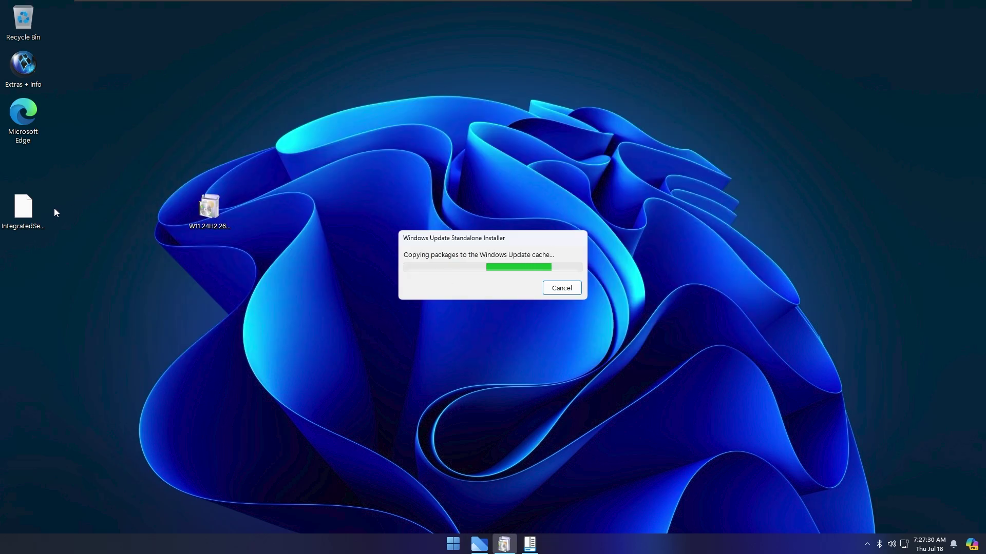
Step: Replace the IntegratedServicesRegionPolicySet JSON file in System32 with the edited copy from the desktop
{"action": "key", "text": "alt+Tab"}
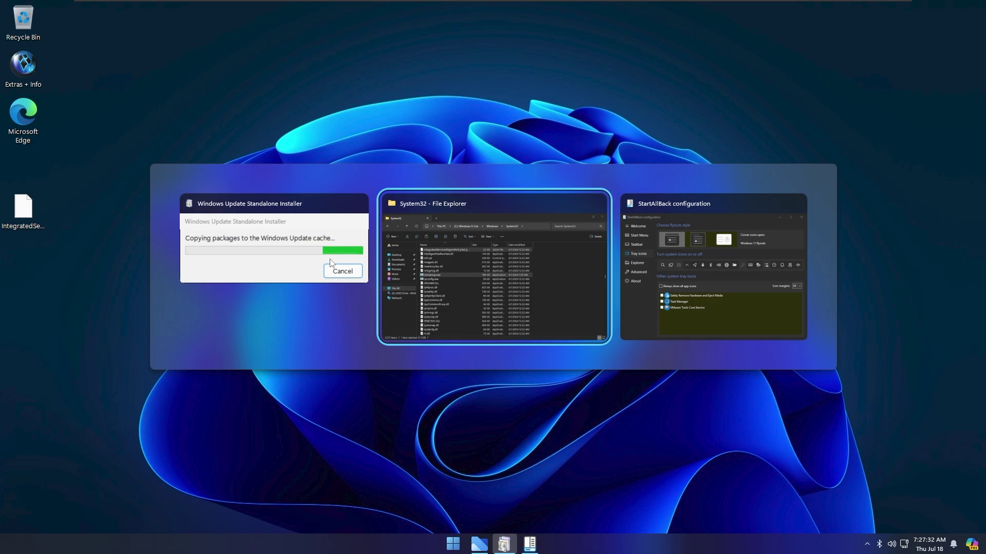
{"action": "right_click", "coordinate": [663, 267]}
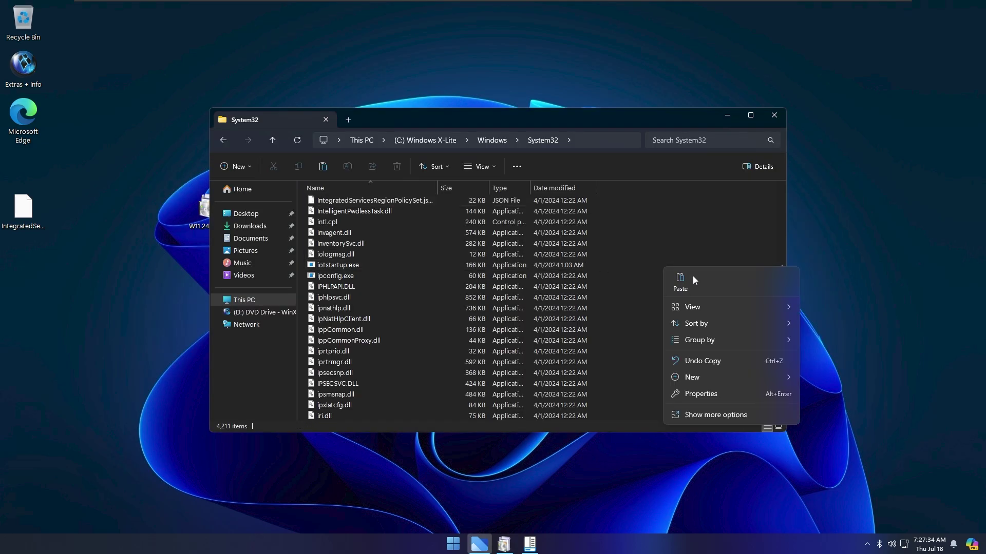
{"action": "left_click", "coordinate": [681, 280]}
{"action": "left_click", "coordinate": [284, 208]}
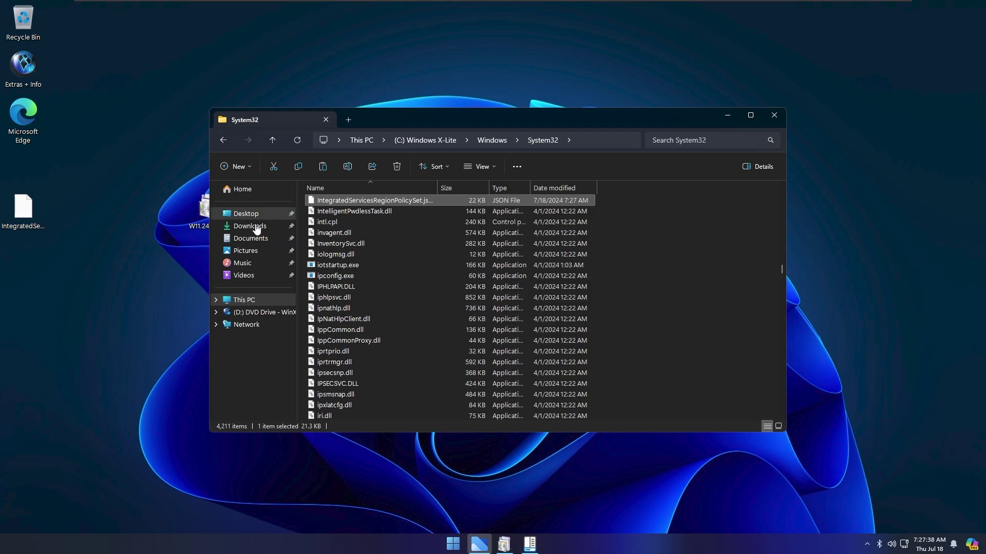
Step: Close File Explorer and permanently delete the desktop copy of the IntegratedServicesRegionPolicySet JSON file
{"action": "key", "text": "alt+F4"}
{"action": "left_click_drag", "start_coordinate": [152, 312], "coordinate": [7, 206]}
{"action": "key", "text": "shift+Delete"}
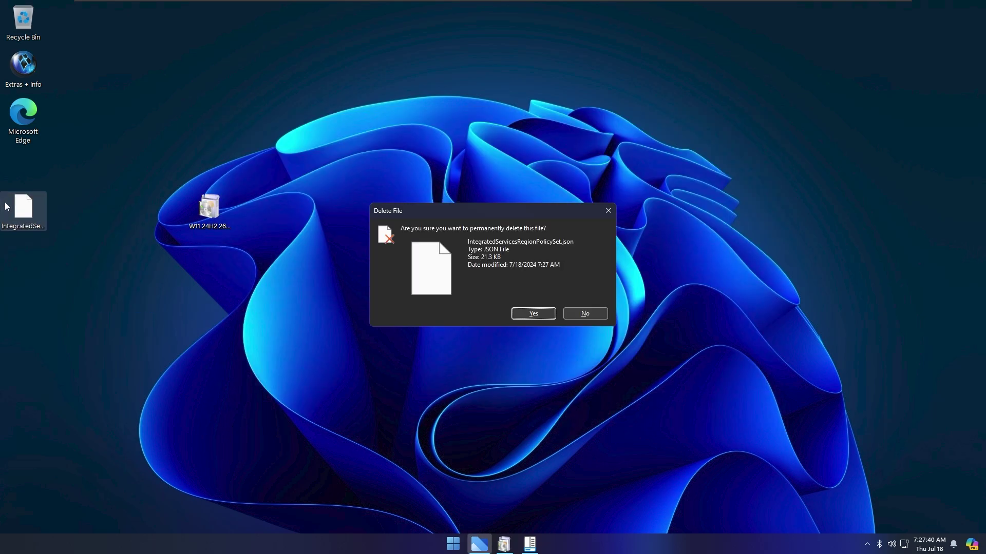
{"action": "key", "text": "Return"}
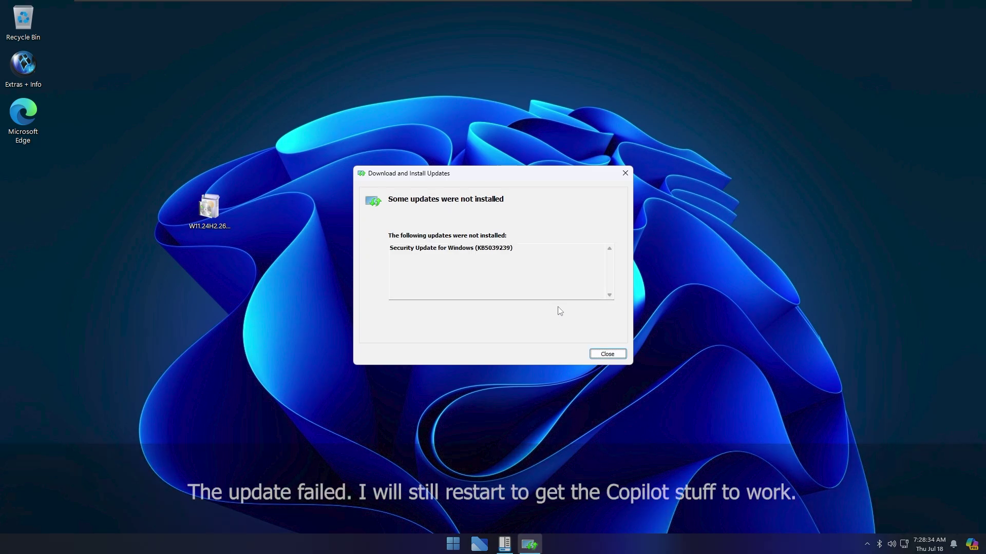
Step: Close the update installer's results window and restart Windows
{"action": "left_click", "coordinate": [606, 354]}
{"action": "key", "text": "super"}
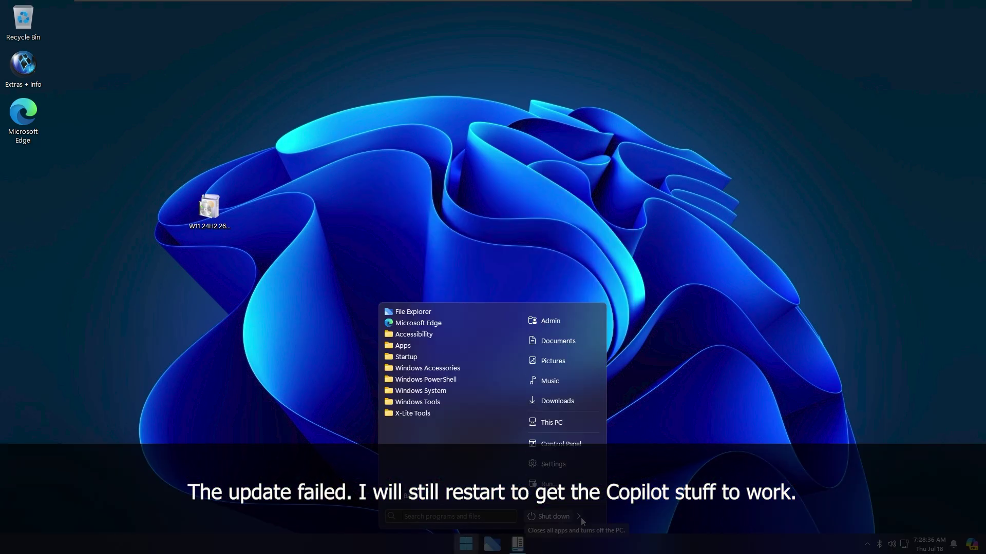
{"action": "mouse_move", "coordinate": [580, 518]}
{"action": "left_click", "coordinate": [617, 503]}
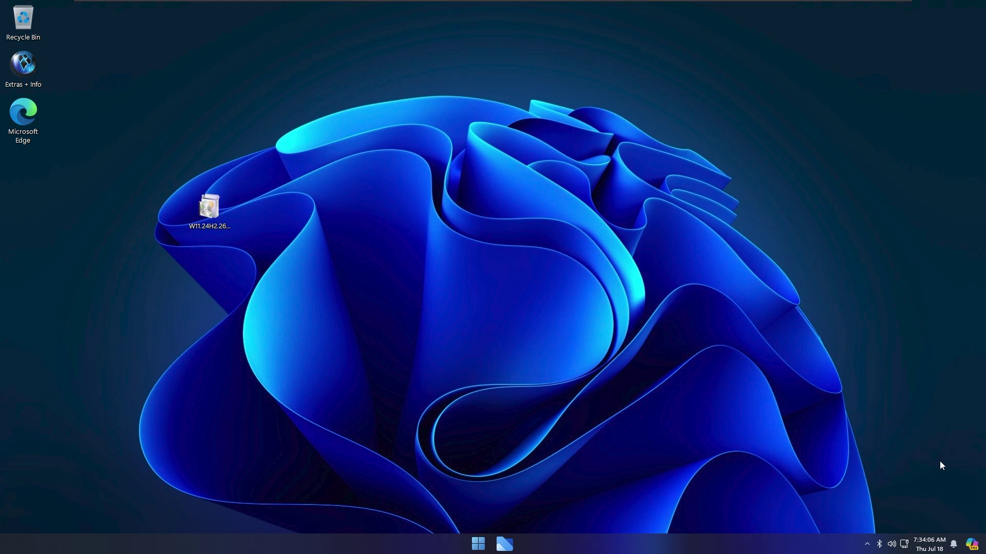
Step: Open Copilot and ask it "what is Micro11 24H2"
{"action": "left_click", "coordinate": [970, 540]}
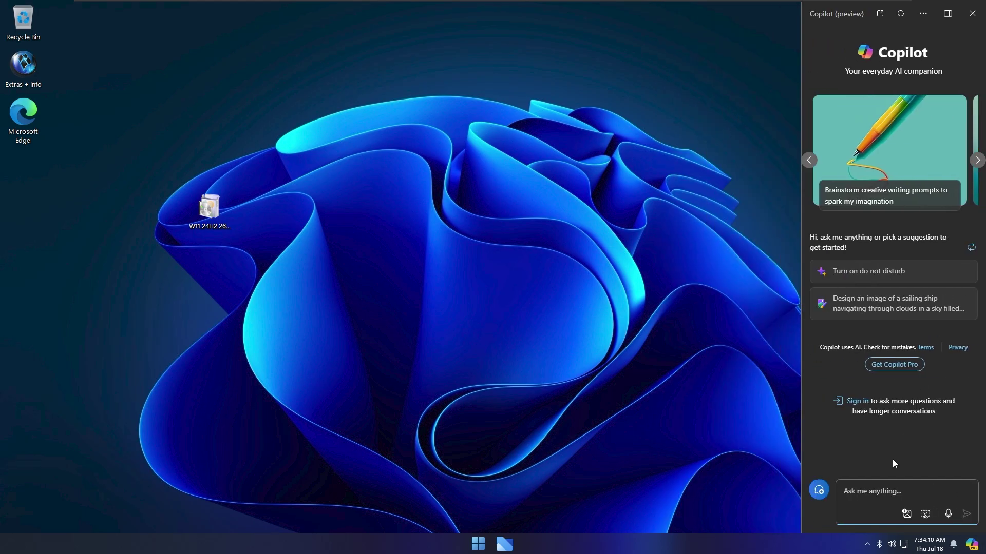
{"action": "type", "text": "what is "}
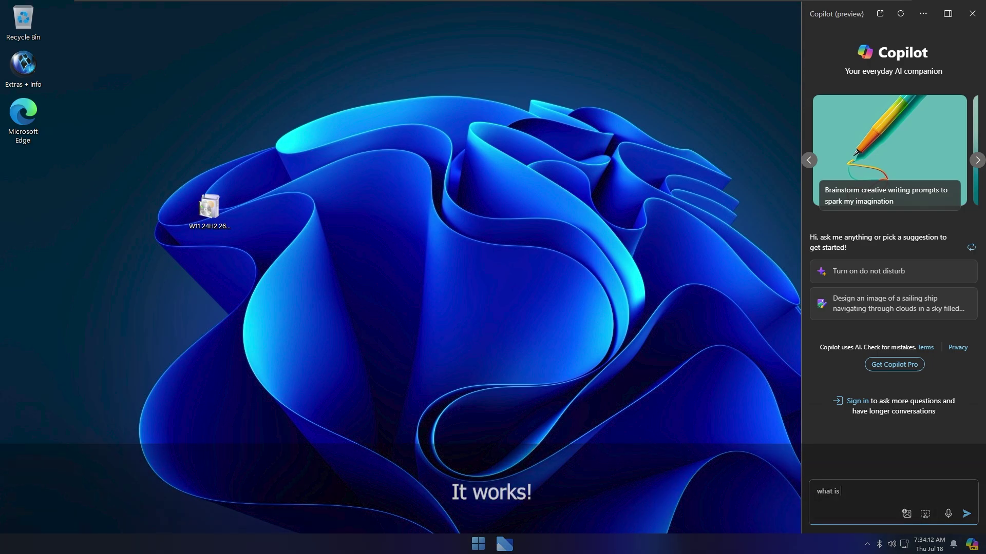
{"action": "type", "text": "Microsoft Windows 11 24"}
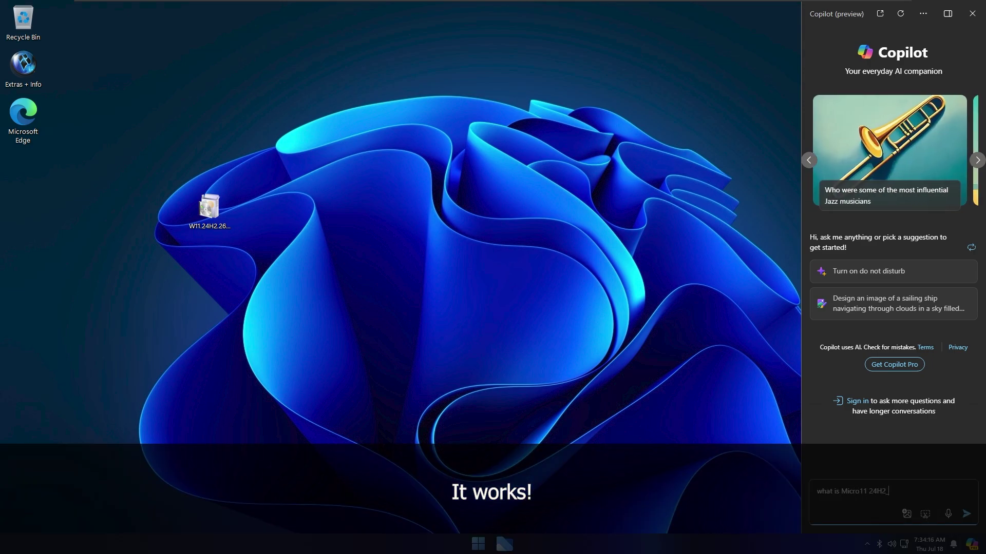
{"action": "key", "text": "Return"}
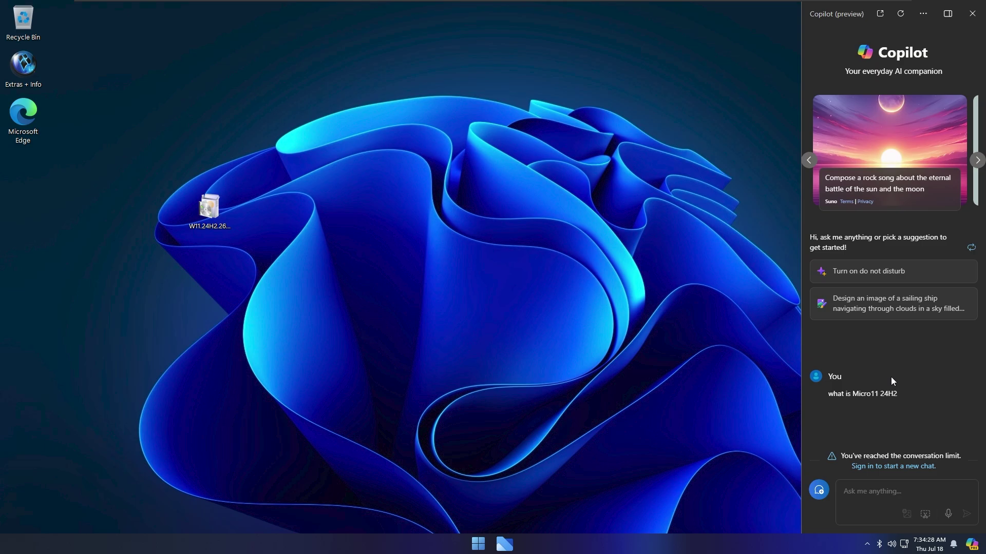
Step: Start a new Copilot topic, send the message "e" and reset the conversation again
{"action": "mouse_move", "coordinate": [892, 416]}
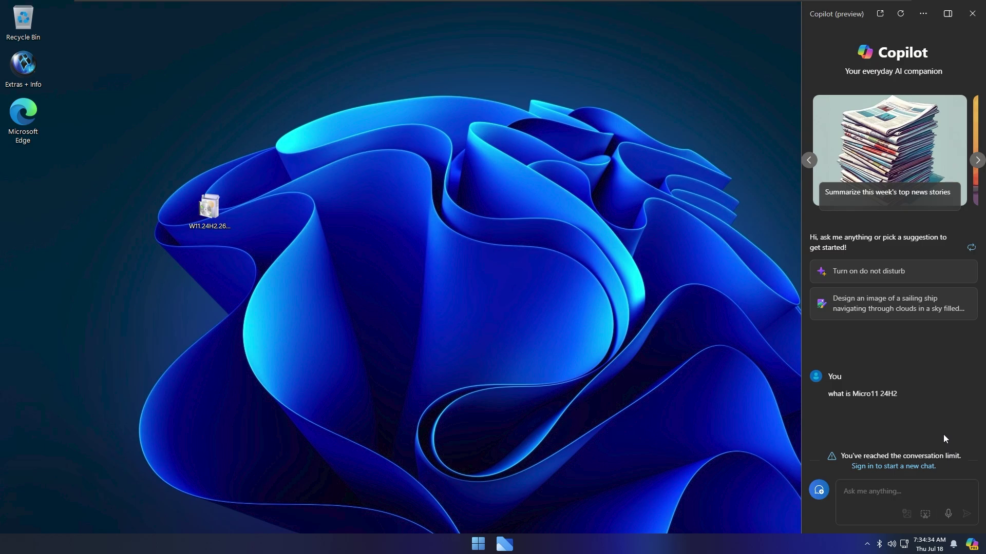
{"action": "left_click", "coordinate": [819, 491]}
{"action": "type", "text": "e"}
{"action": "key", "text": "Return"}
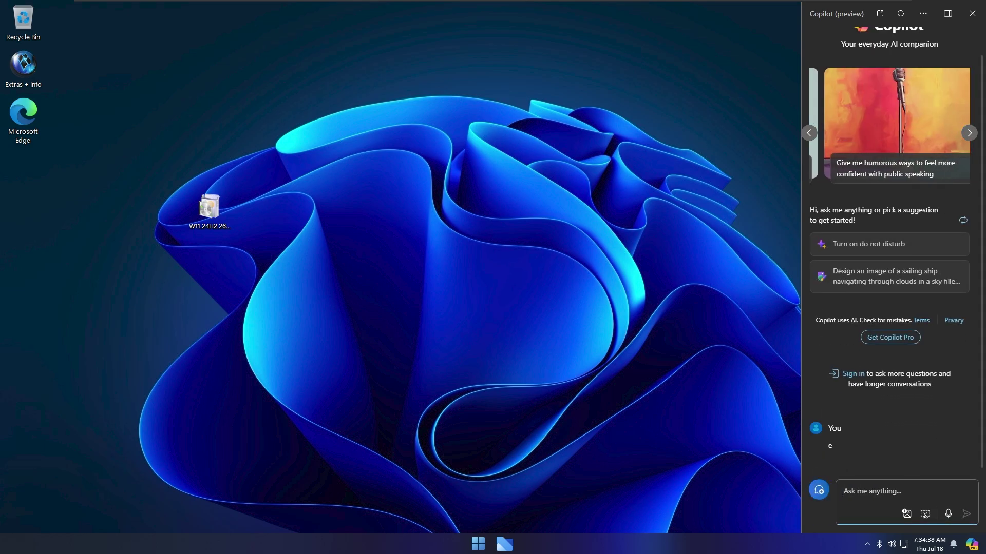
{"action": "left_click", "coordinate": [819, 491]}
Step: Delete the W11.24H2 .msu update file from the desktop
{"action": "left_click_drag", "start_coordinate": [390, 379], "coordinate": [184, 190]}
{"action": "key", "text": "Delete"}
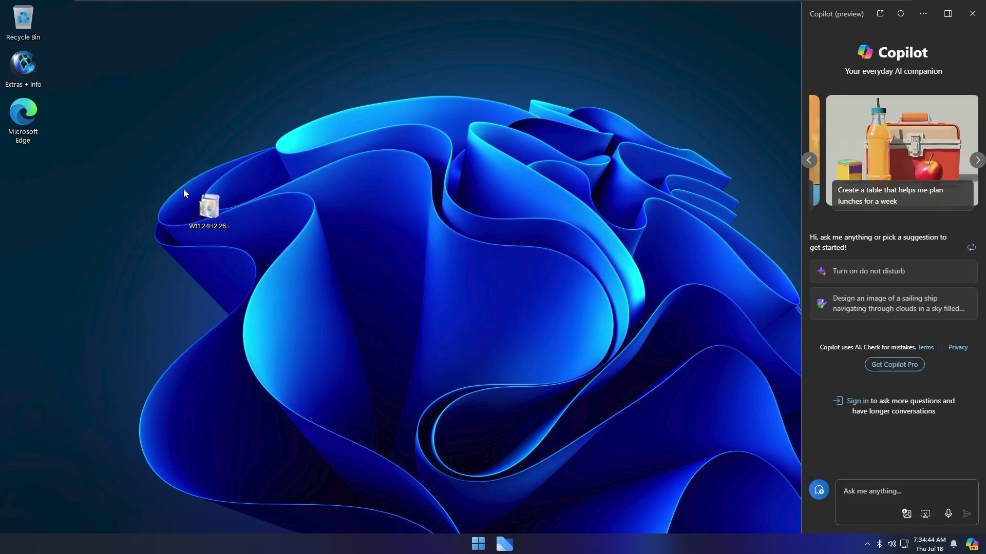
Step: Allow Copilot to read context clues from Microsoft Edge in its settings and close Copilot
{"action": "left_click", "coordinate": [923, 13]}
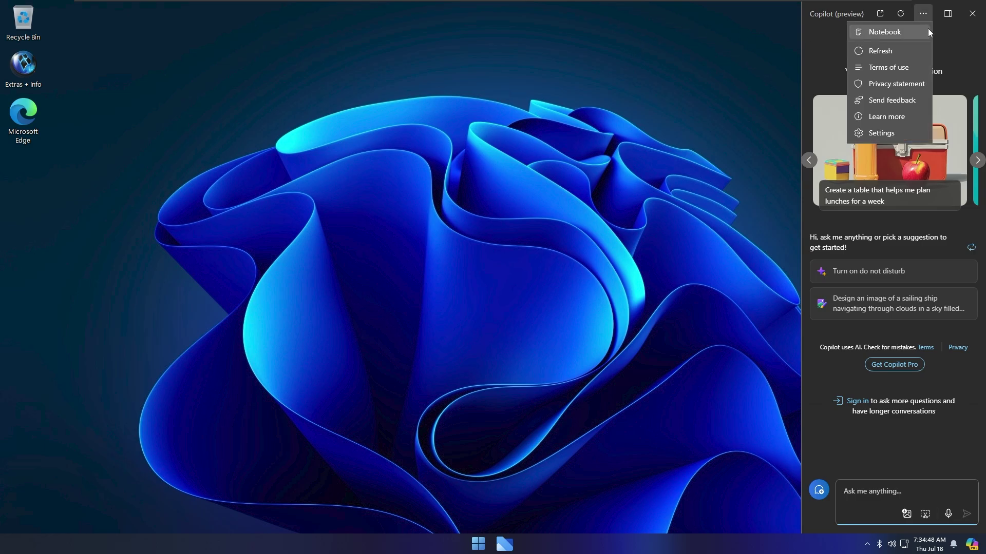
{"action": "left_click", "coordinate": [888, 131]}
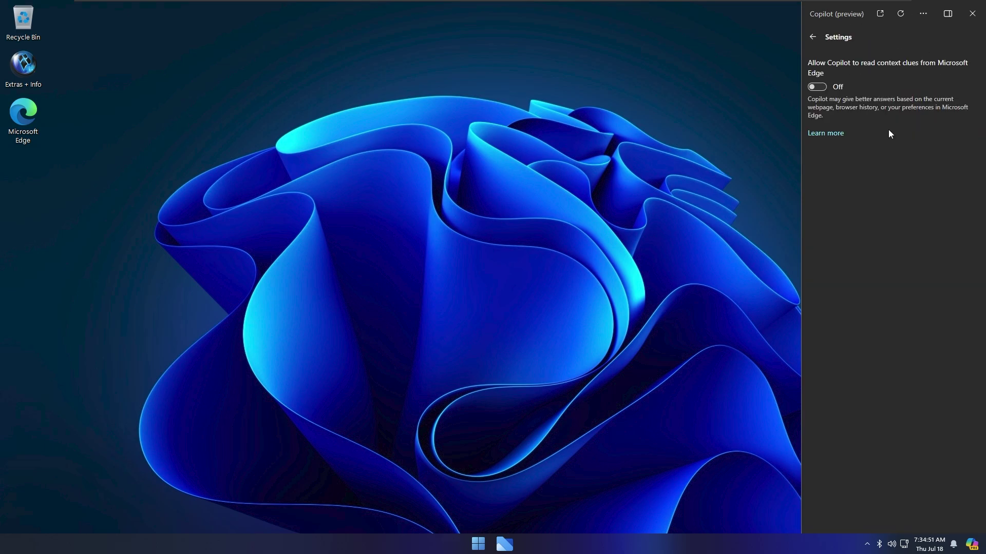
{"action": "left_click", "coordinate": [822, 89]}
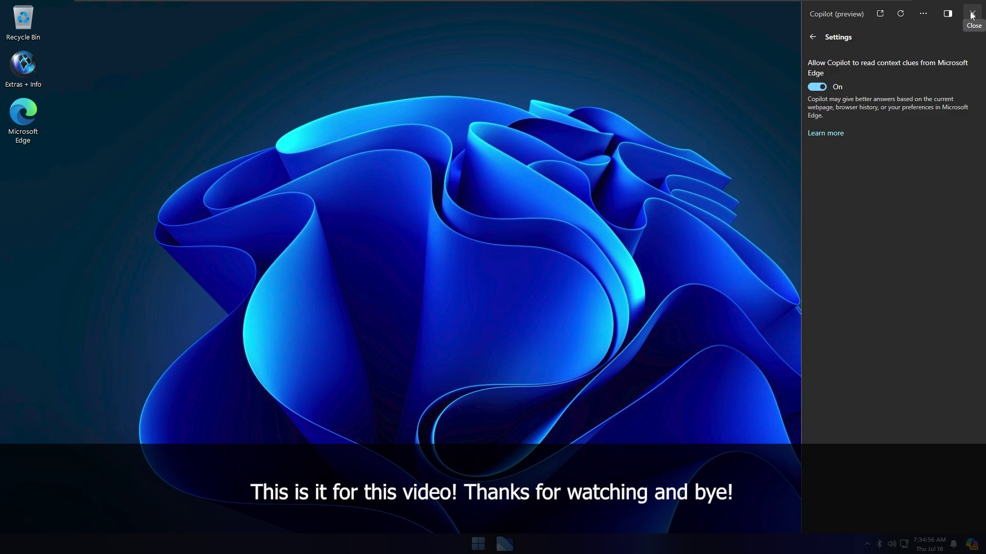
{"action": "left_click", "coordinate": [972, 15]}
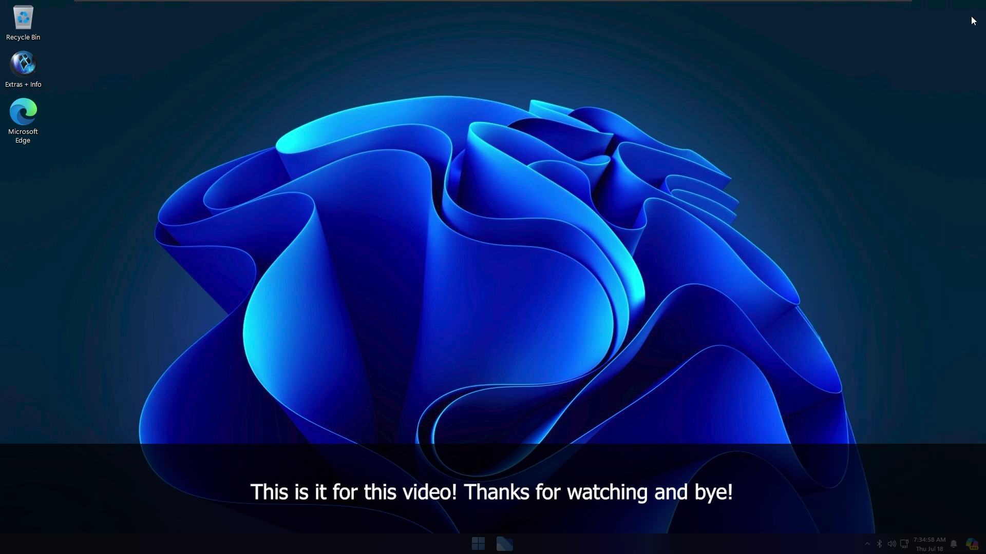